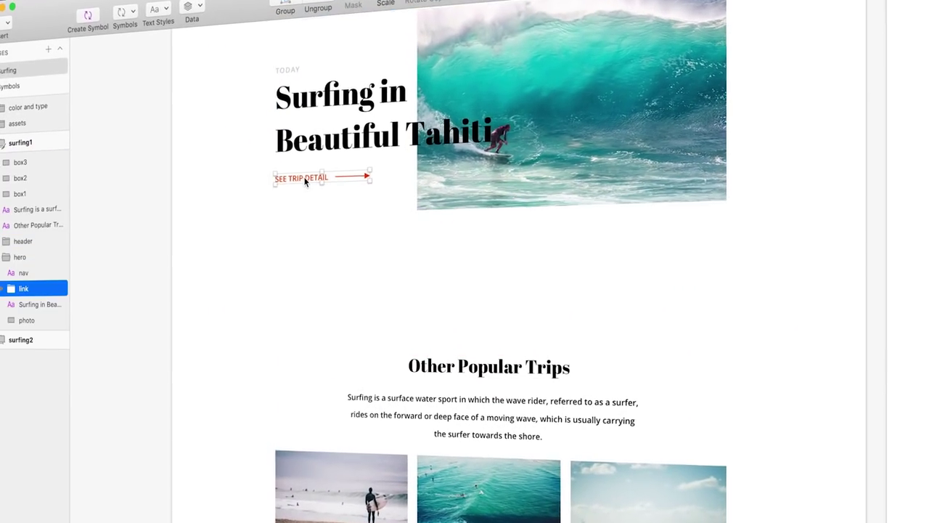
# Move the SEE TRIP DETAIL link into surfing1 under the middle photo
pyautogui.press('super+x')
pyautogui.scroll(-10, 399, 218)
pyautogui.click(399, 194)
pyautogui.press('super+v')
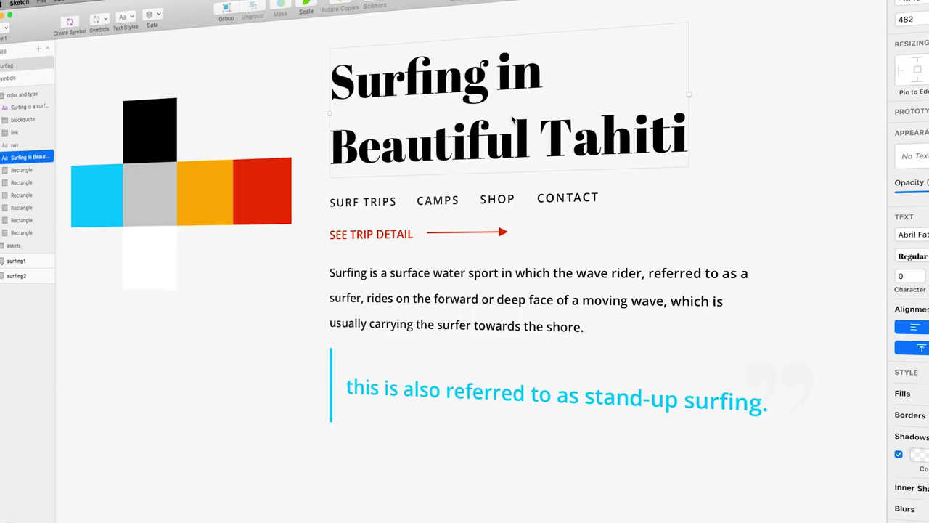
pyautogui.press('super+v')
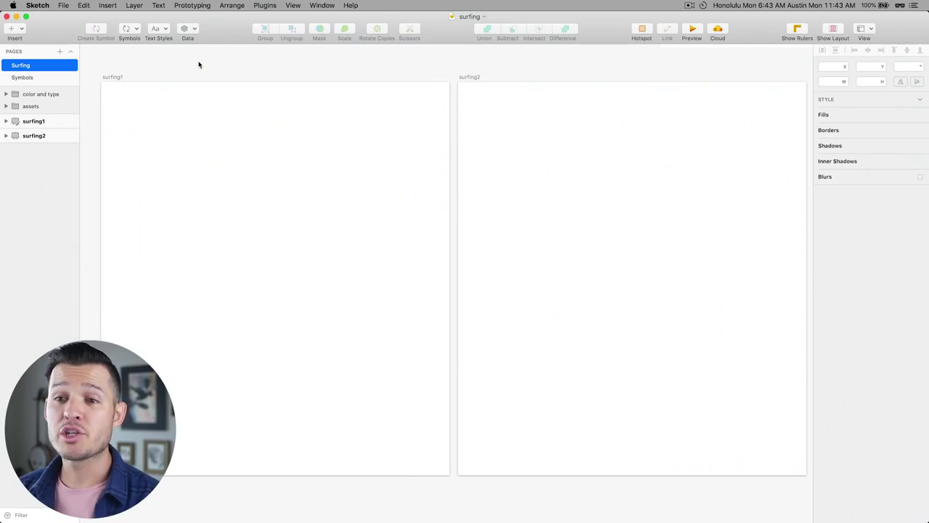
# Select the grunge texture layer inside the assets group
pyautogui.scroll(5, 257, 269)
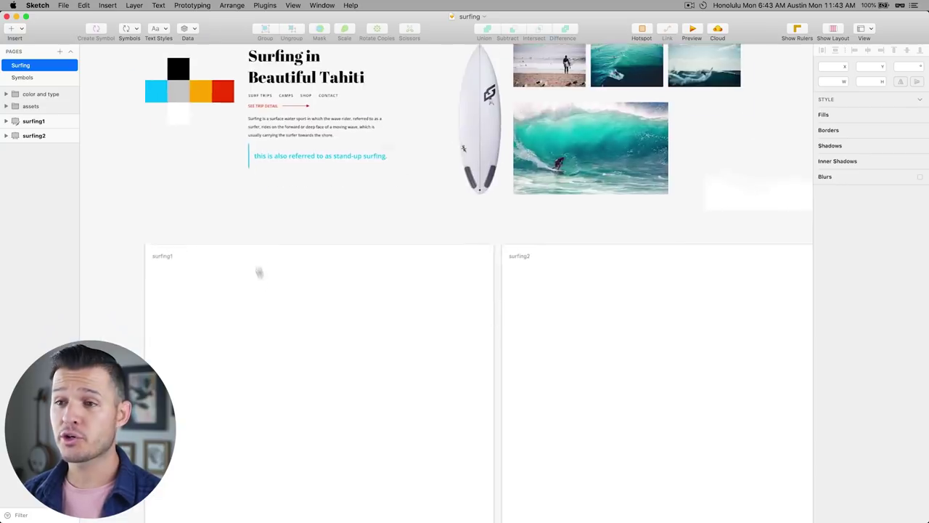
pyautogui.scroll(5, 373, 56)
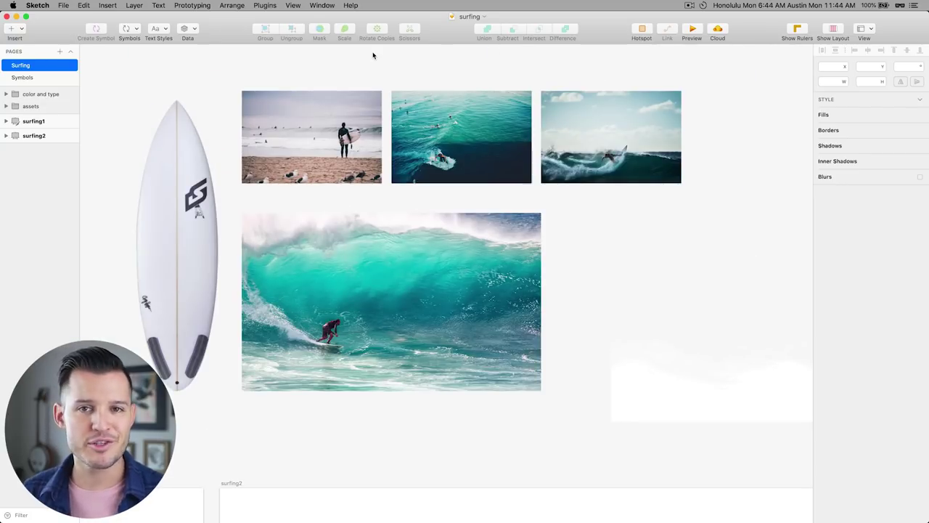
pyautogui.hscroll(10, 705, 253)
pyautogui.scroll(-2, 705, 253)
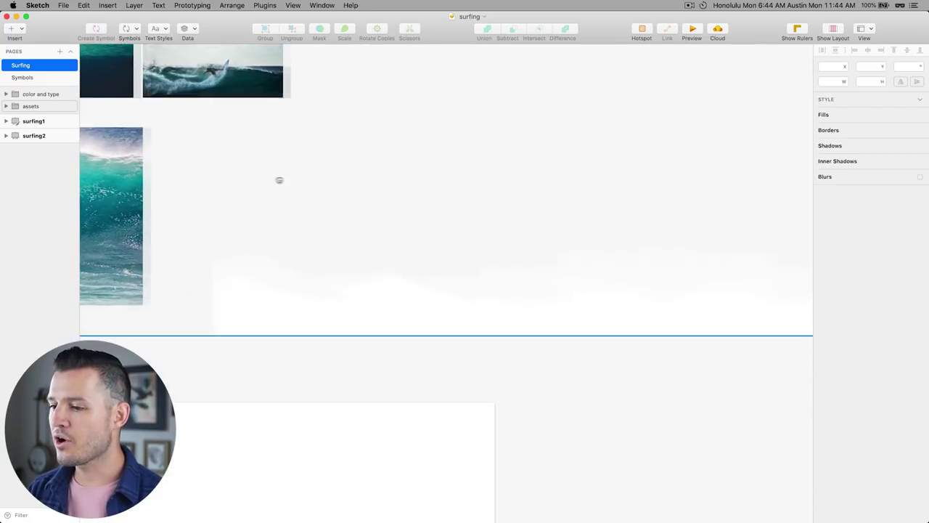
pyautogui.click(471, 317)
pyautogui.doubleClick(401, 307)
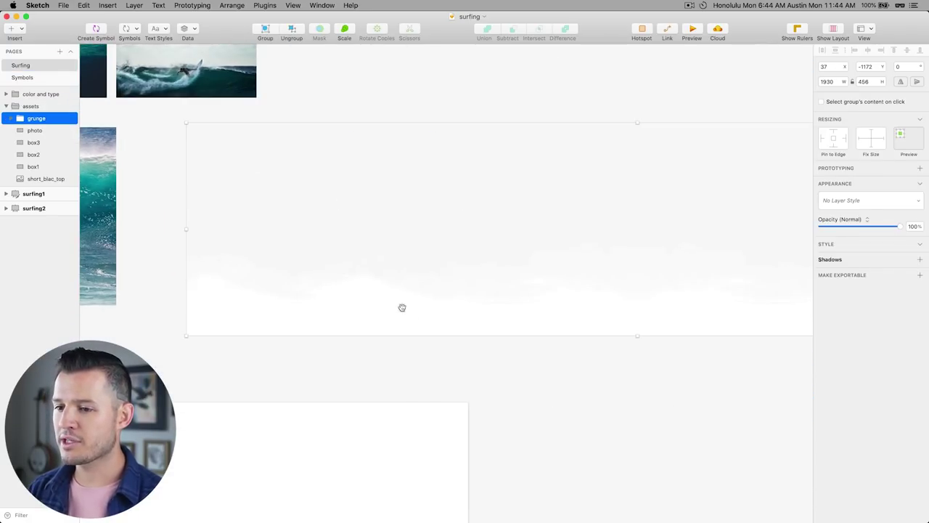
# Drag the grunge texture onto the wave photo's bottom edge, ending at -753, -1199
pyautogui.hscroll(-5, 593, 325)
pyautogui.moveTo(592, 325); pyautogui.dragTo(338, 288)
pyautogui.hscroll(-10, 338, 288)
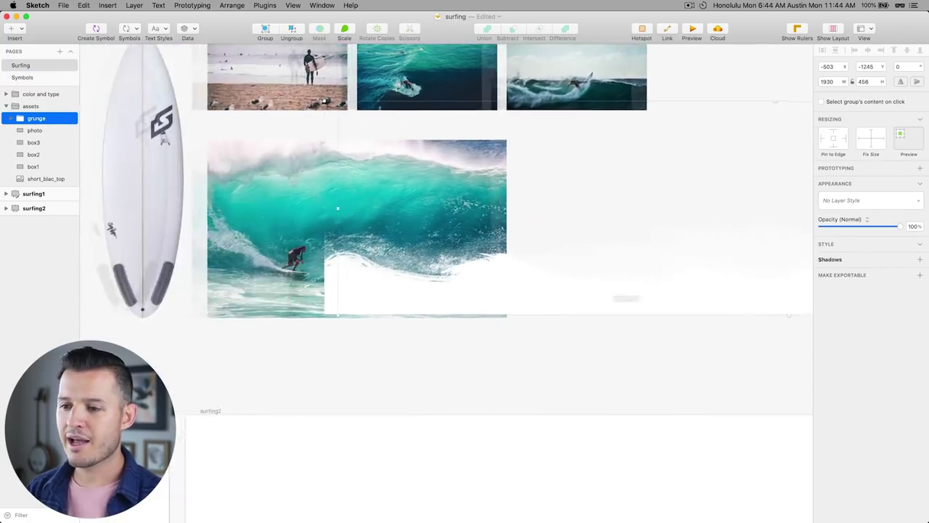
pyautogui.moveTo(666, 293); pyautogui.dragTo(569, 295)
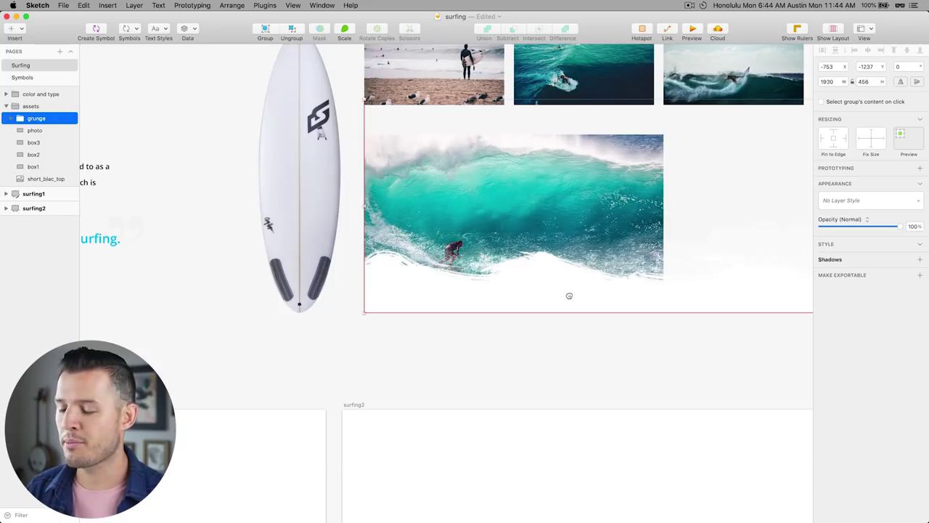
pyautogui.moveTo(569, 295)
pyautogui.mouseDown()
pyautogui.moveTo(298, 304)
pyautogui.moveTo(342, 333)
pyautogui.moveTo(489, 303)
pyautogui.moveTo(583, 299)
pyautogui.moveTo(562, 309)
pyautogui.moveTo(574, 311)
pyautogui.mouseUp()
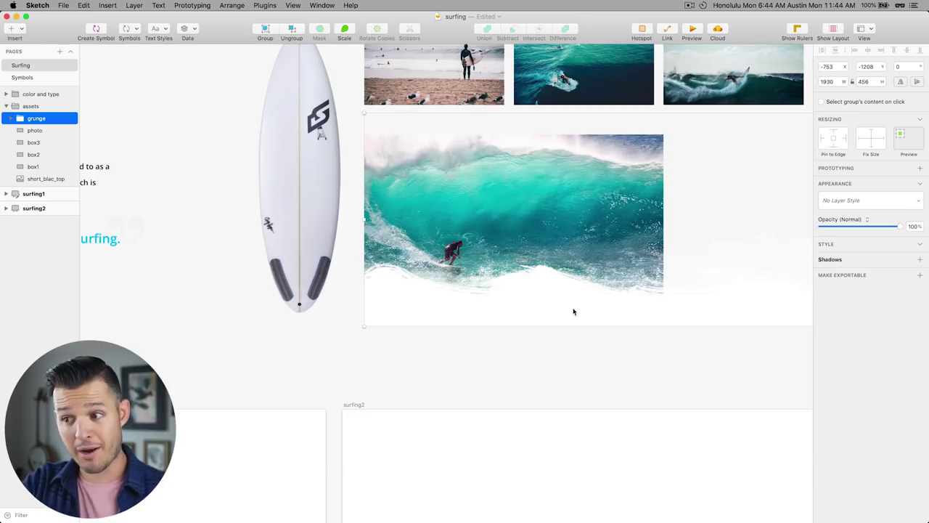
pyautogui.moveTo(573, 312)
pyautogui.mouseDown()
pyautogui.moveTo(581, 217)
pyautogui.moveTo(586, 322)
pyautogui.mouseUp()
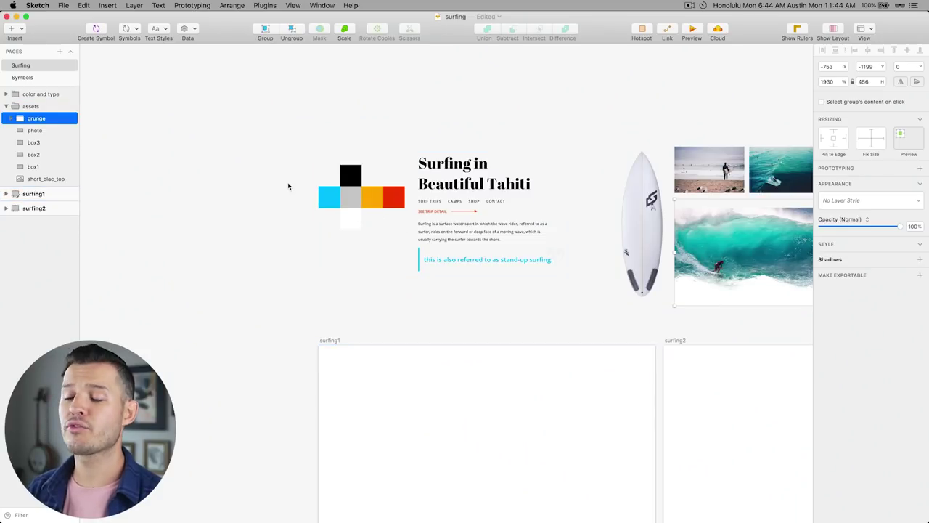
pyautogui.scroll(3, 627, 314)
pyautogui.scroll(-2, 625, 316)
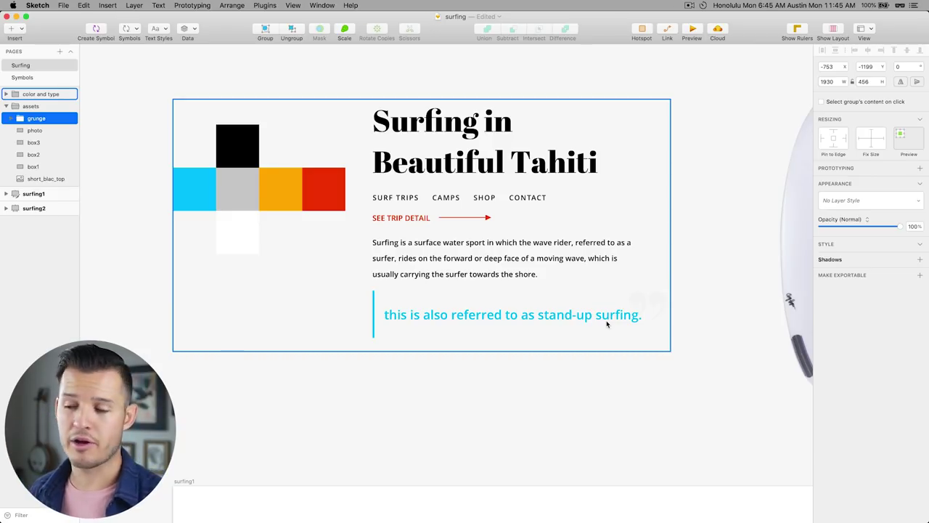
pyautogui.press('super+minus')
pyautogui.hscroll(2, 187, 177)
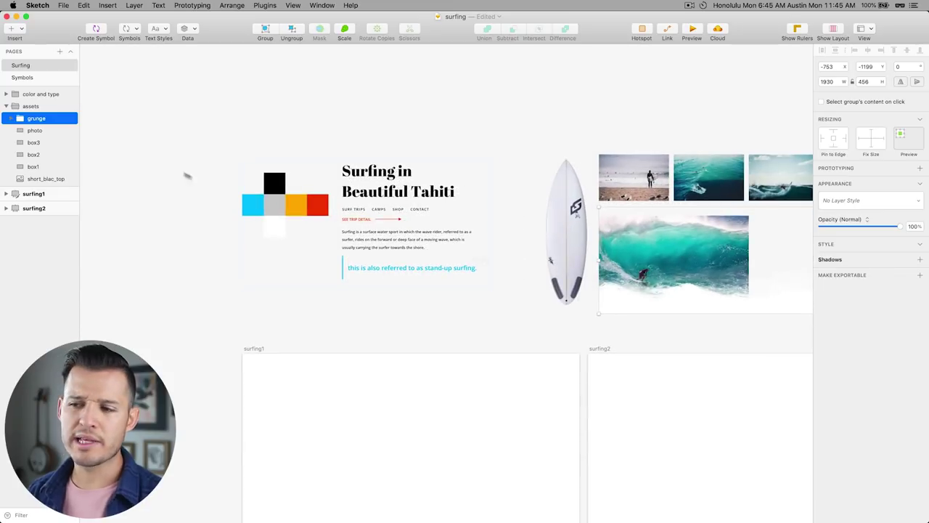
pyautogui.scroll(2, 777, 373)
pyautogui.click(597, 406)
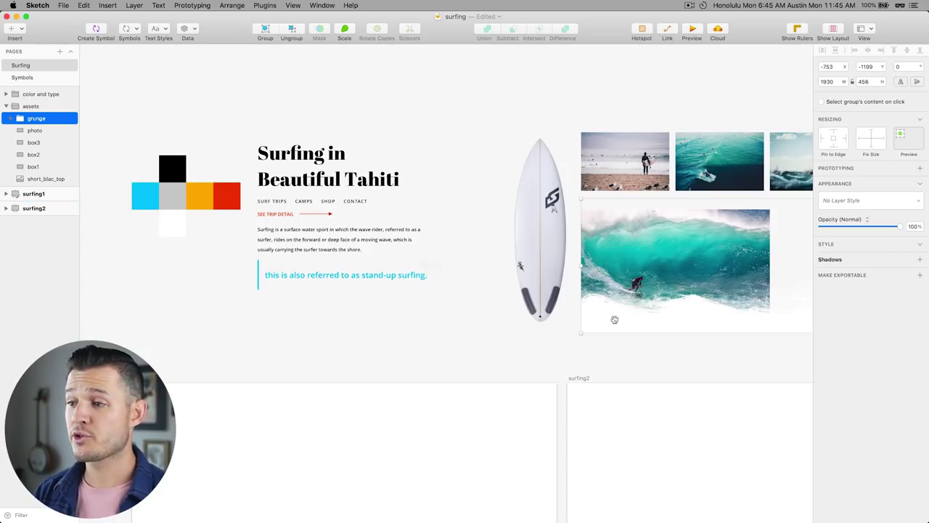
pyautogui.moveTo(614, 318); pyautogui.dragTo(398, 311)
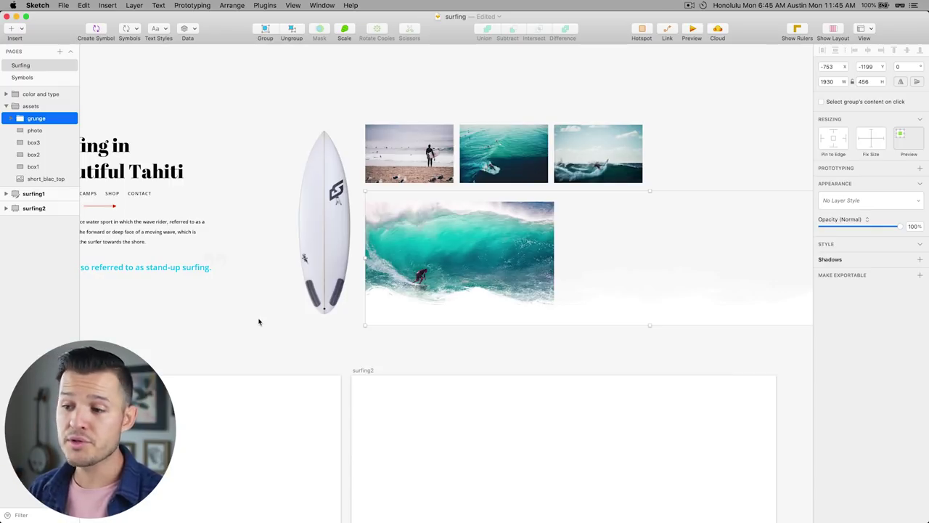
pyautogui.moveTo(258, 321); pyautogui.dragTo(529, 344)
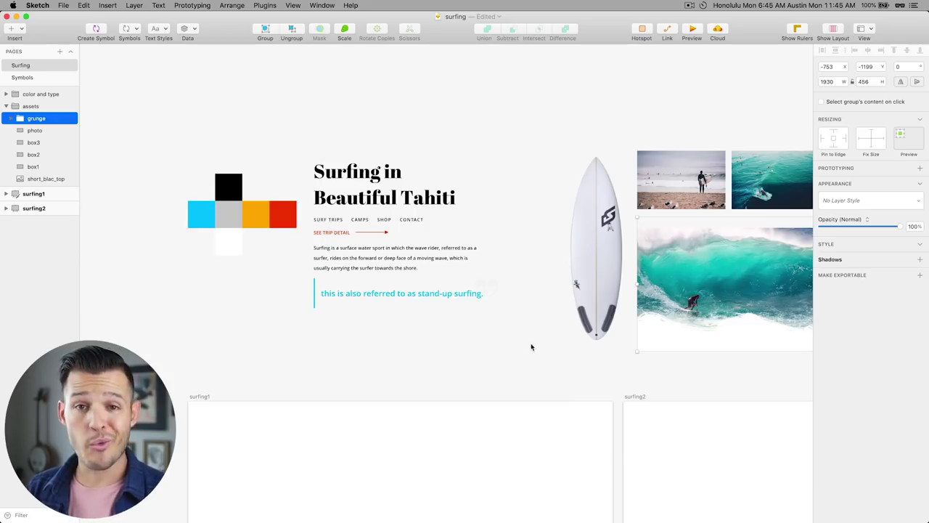
# Zoom in on the colour and type board and select the body paragraph to inspect its style
pyautogui.press('super+plus')
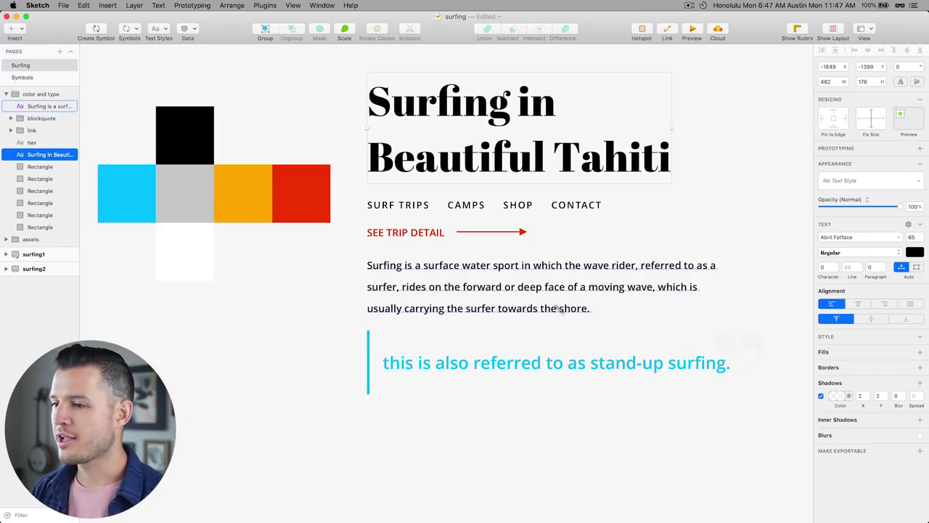
pyautogui.click(519, 279)
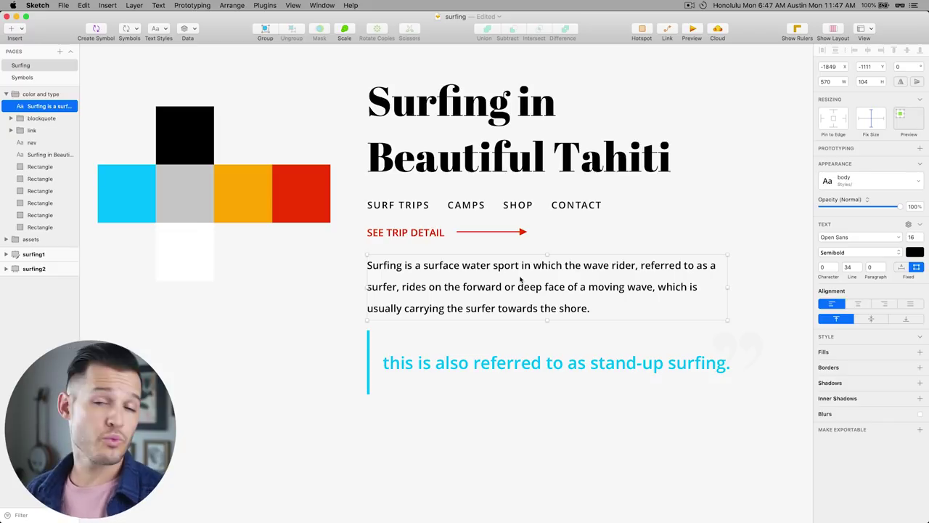
pyautogui.doubleClick(532, 357)
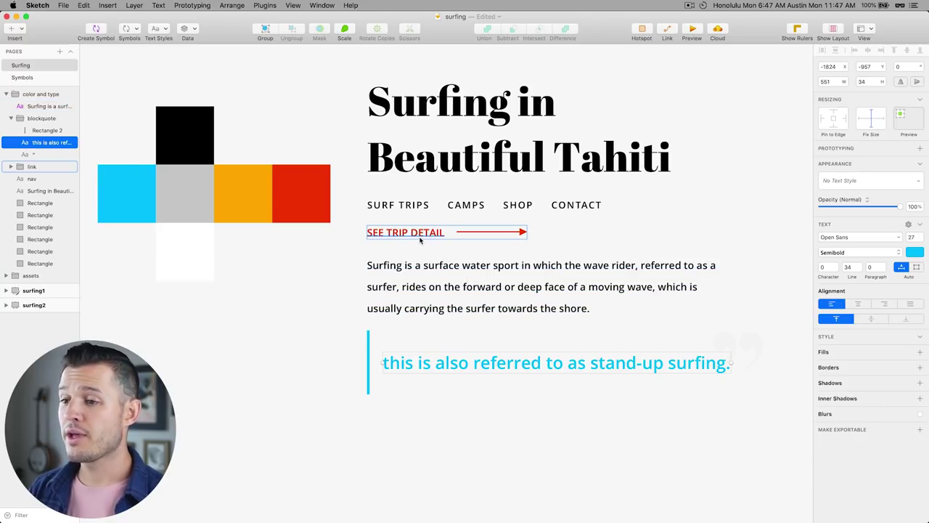
pyautogui.click(415, 206)
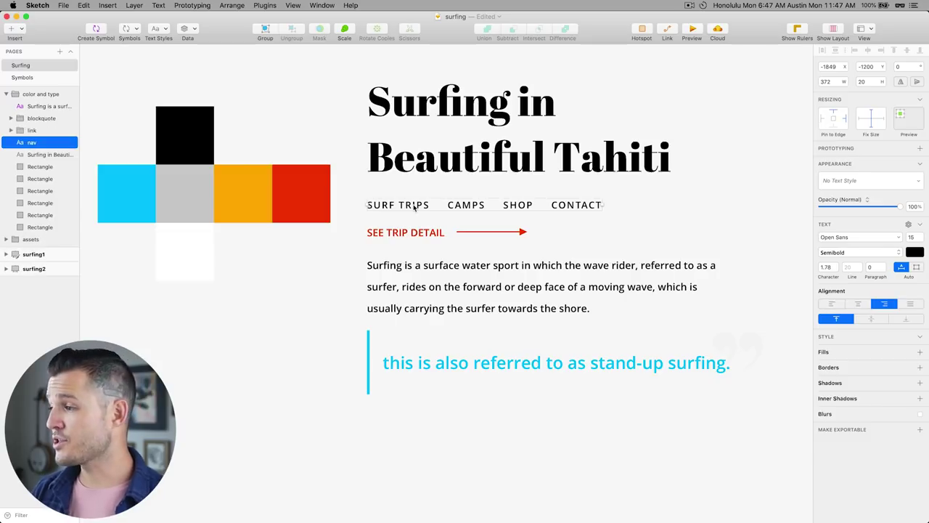
pyautogui.click(443, 276)
pyautogui.click(425, 206)
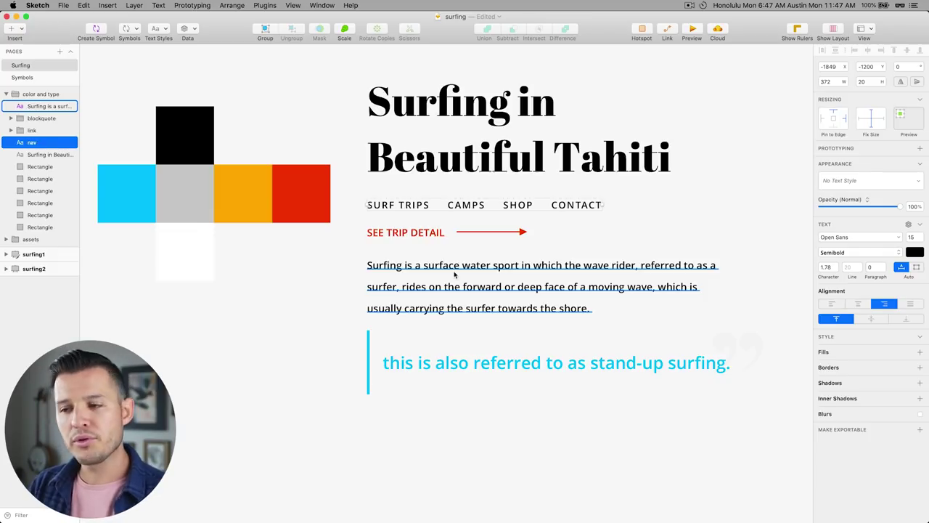
pyautogui.doubleClick(425, 233)
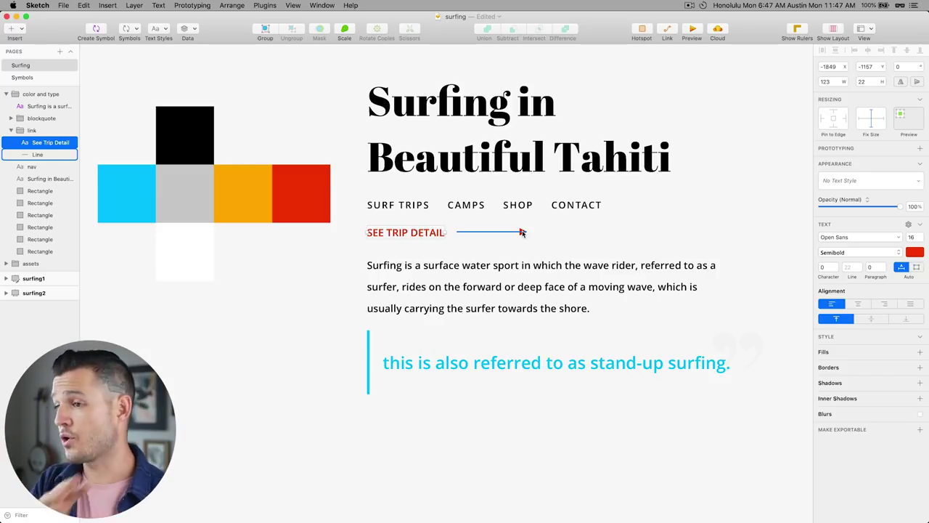
pyautogui.click(544, 285)
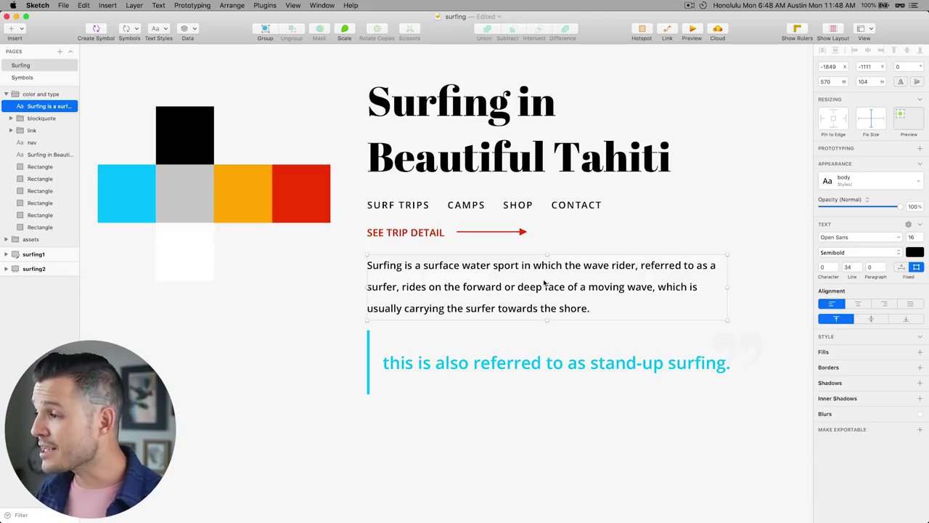
pyautogui.click(530, 140)
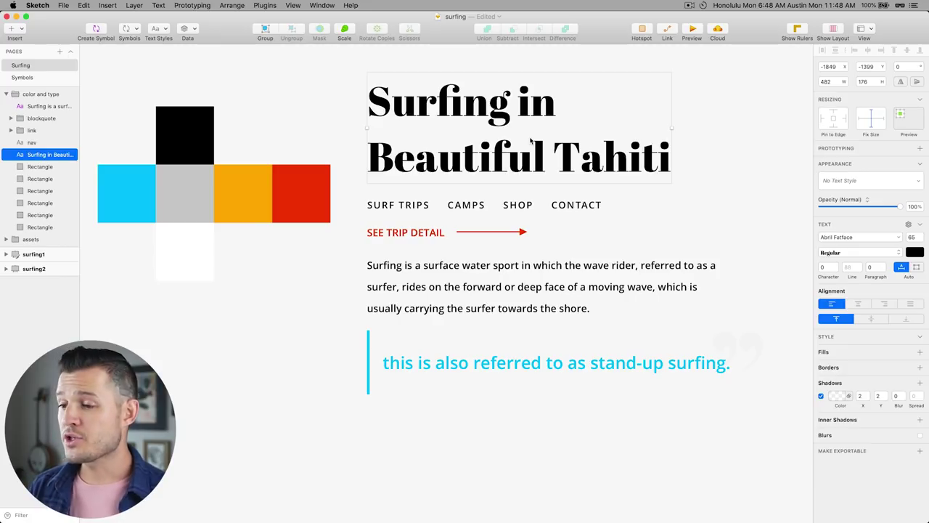
# Duplicate the body paragraph below the quote and set the copy's font size to 32
pyautogui.click(509, 281)
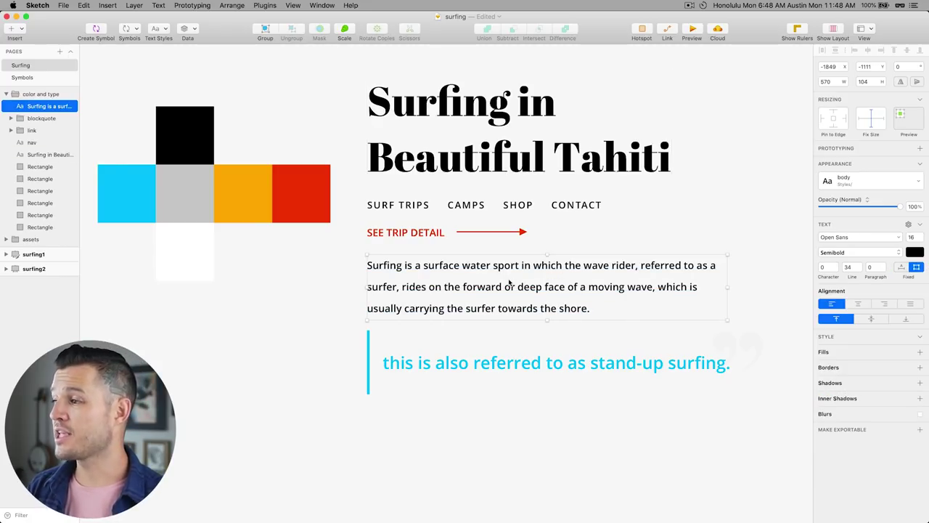
pyautogui.moveTo(787, 271); pyautogui.dragTo(803, 434)
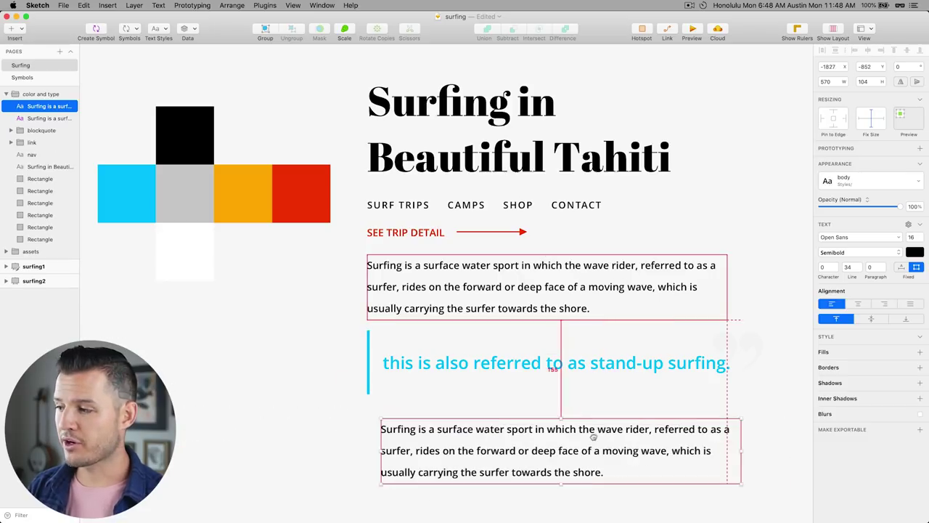
pyautogui.click(913, 237)
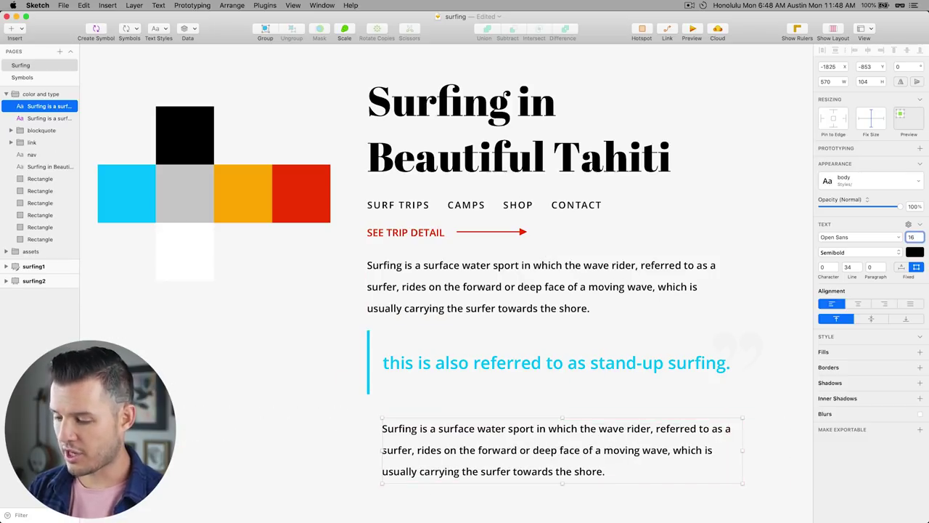
pyautogui.write('32')
pyautogui.press('Return')
pyautogui.moveTo(527, 451)
pyautogui.mouseDown()
pyautogui.moveTo(515, 440)
pyautogui.moveTo(524, 444)
pyautogui.mouseUp()
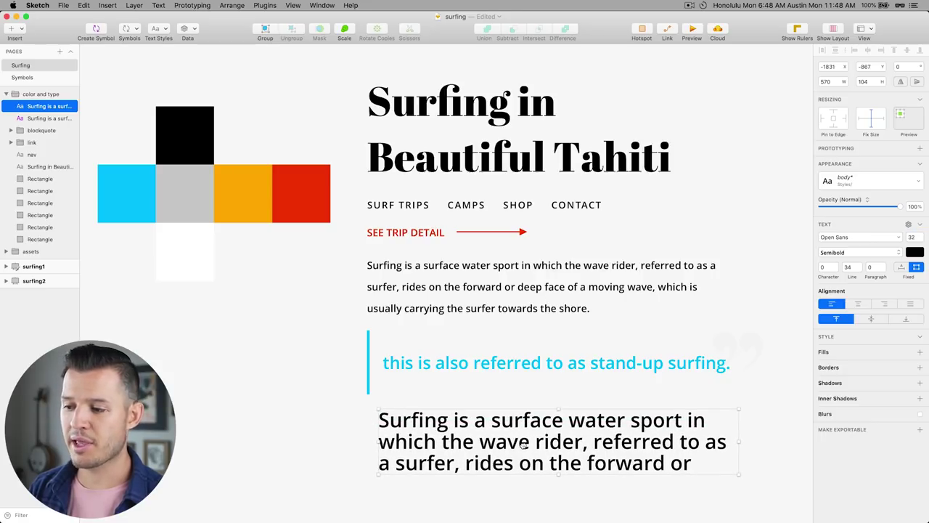
# Compare with the blockquote style and change the paragraph copy's font size to 48
pyautogui.click(521, 364)
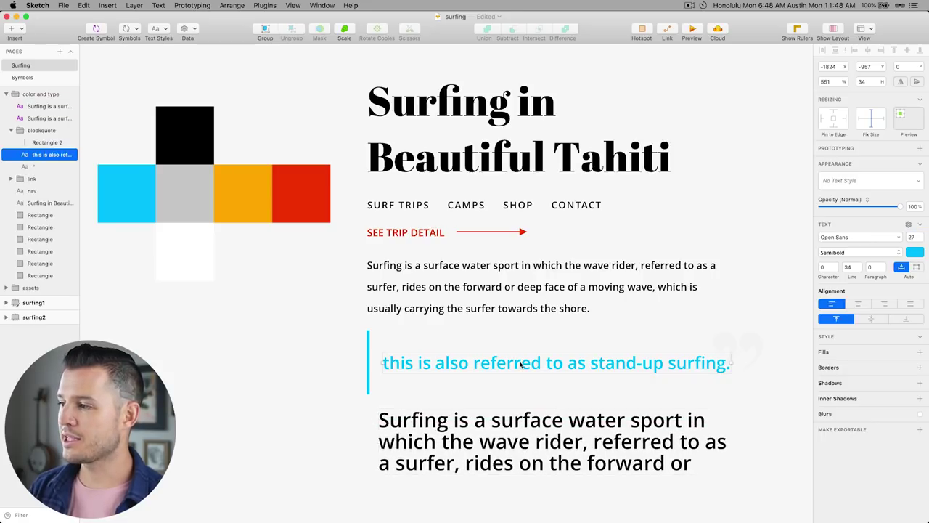
pyautogui.click(549, 434)
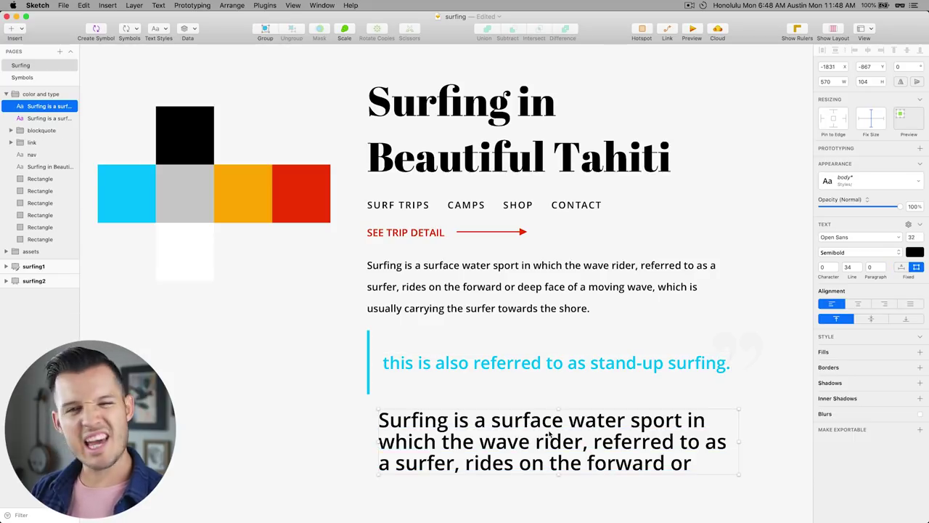
pyautogui.click(919, 238)
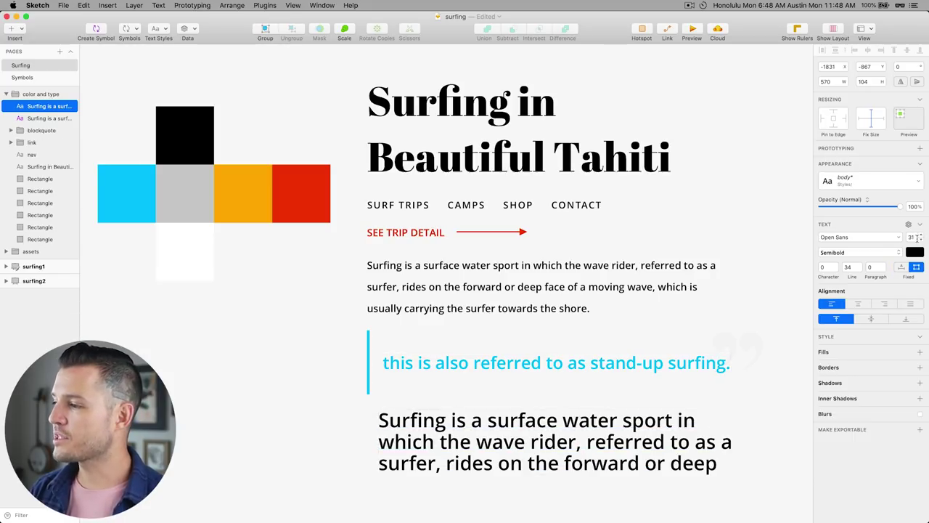
pyautogui.click(916, 237)
pyautogui.write('32')
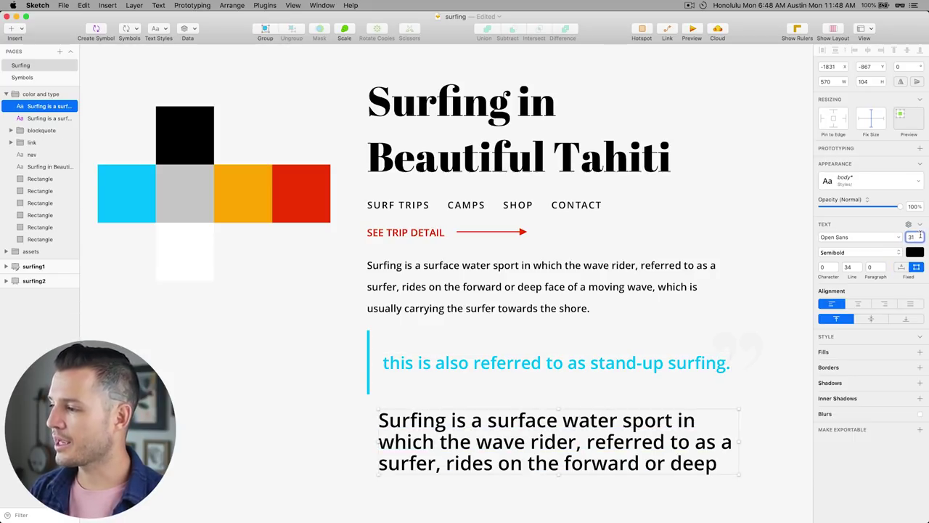
pyautogui.press('Return')
pyautogui.write('48')
pyautogui.press('Return')
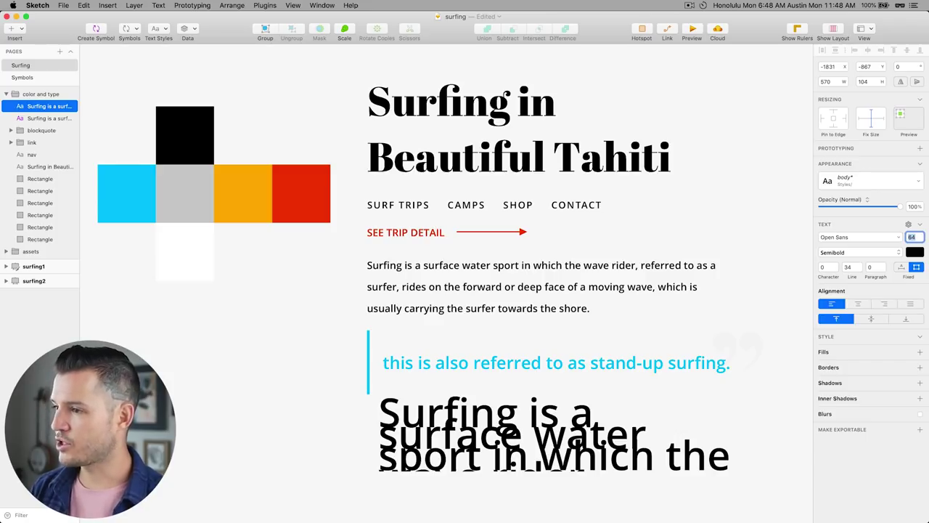
# Delete the oversized duplicate paragraph text and target the surfing1 artboard
pyautogui.click(409, 156)
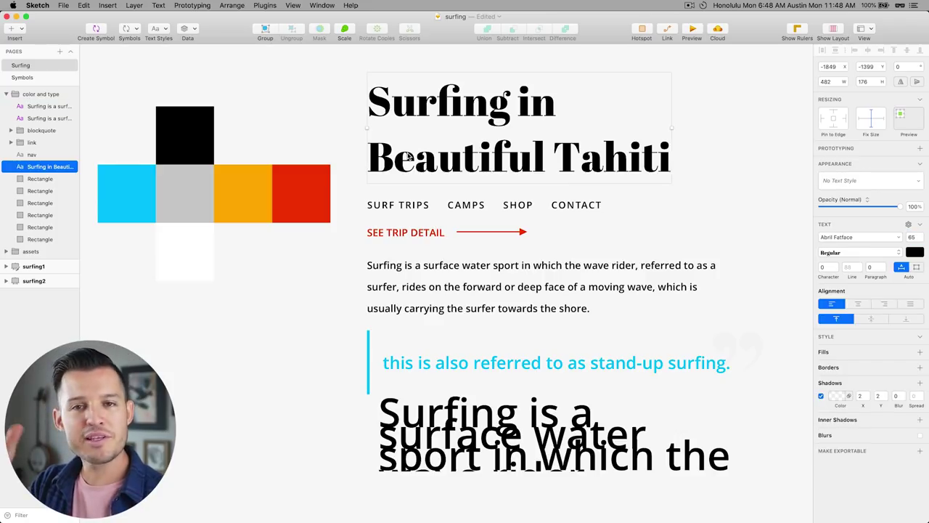
pyautogui.click(425, 438)
pyautogui.press('BackSpace')
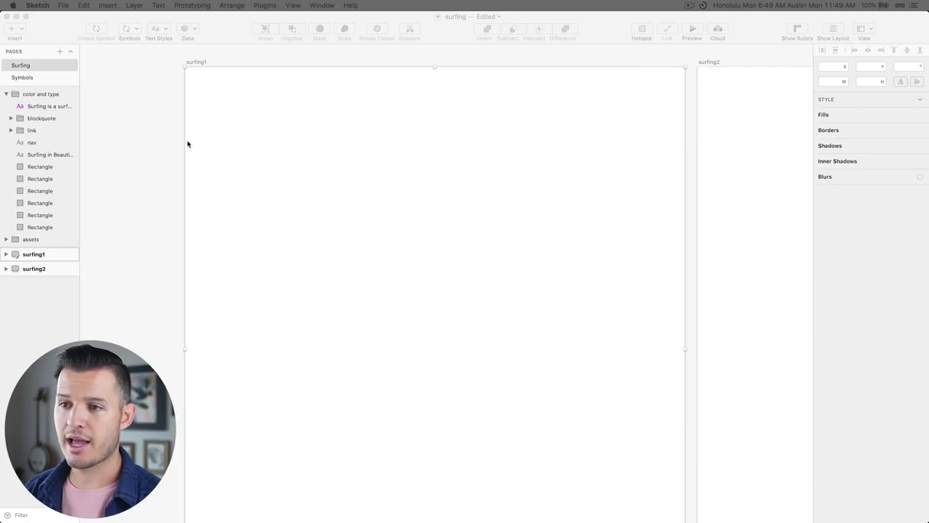
pyautogui.click(307, 133)
# Paste the surfboard logo into surfing1 at 250, 40 on the first layout-grid column
pyautogui.press('super+v')
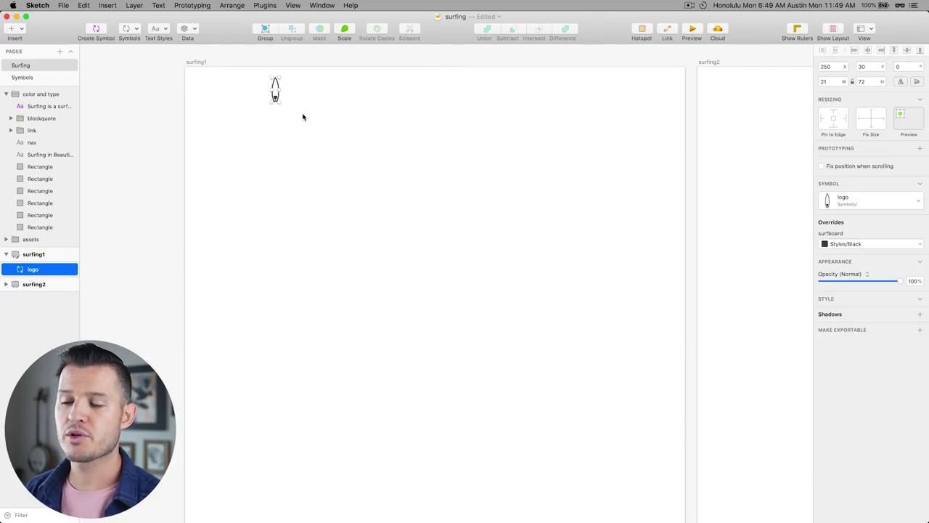
pyautogui.click(298, 97)
pyautogui.scroll(10, 332, 145)
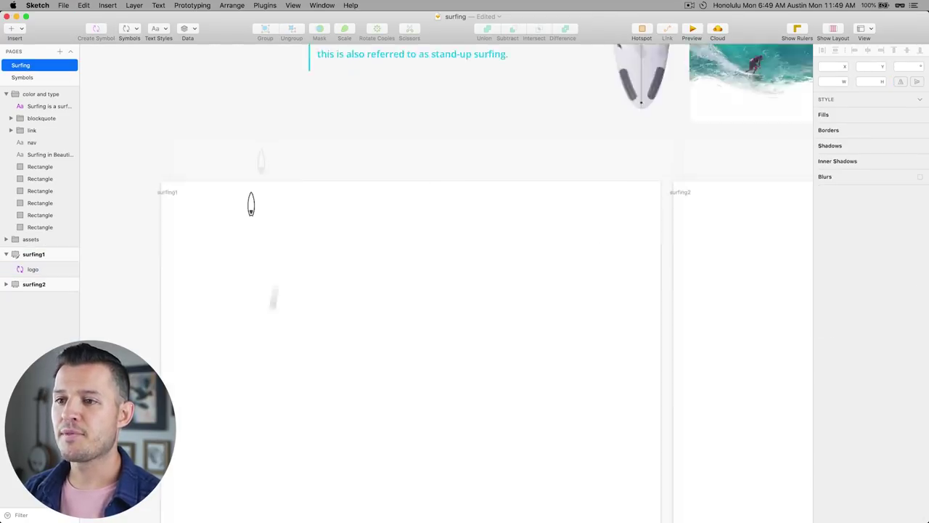
pyautogui.scroll(-5, 256, 377)
pyautogui.click(279, 203)
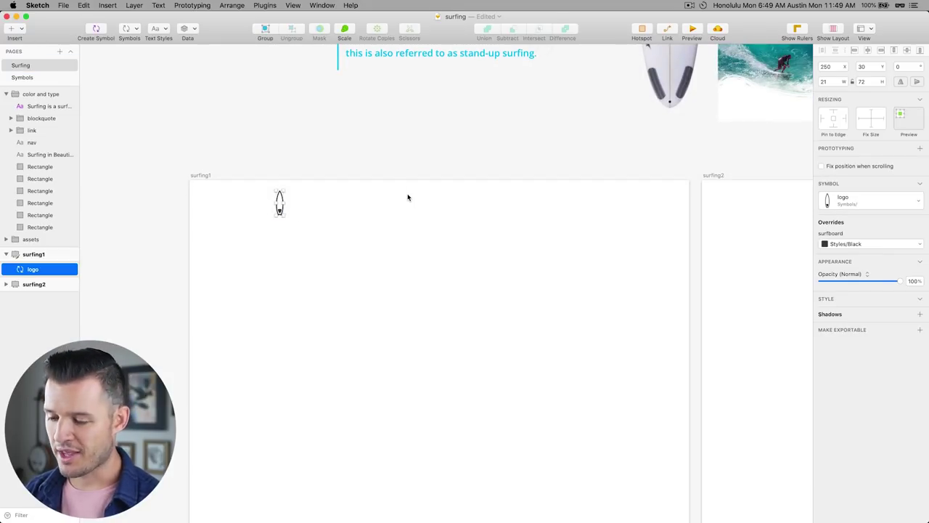
pyautogui.scroll(-4, 407, 204)
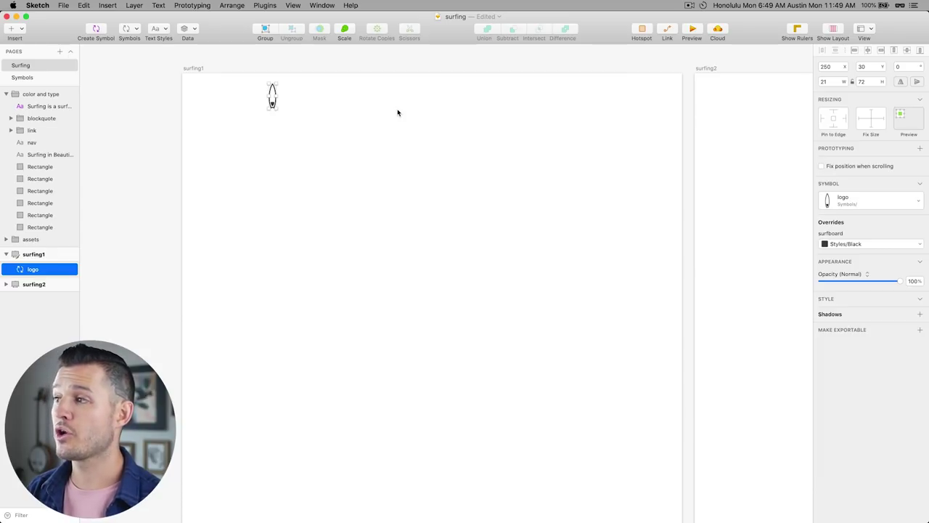
pyautogui.hotkey('ctrl', 'l')
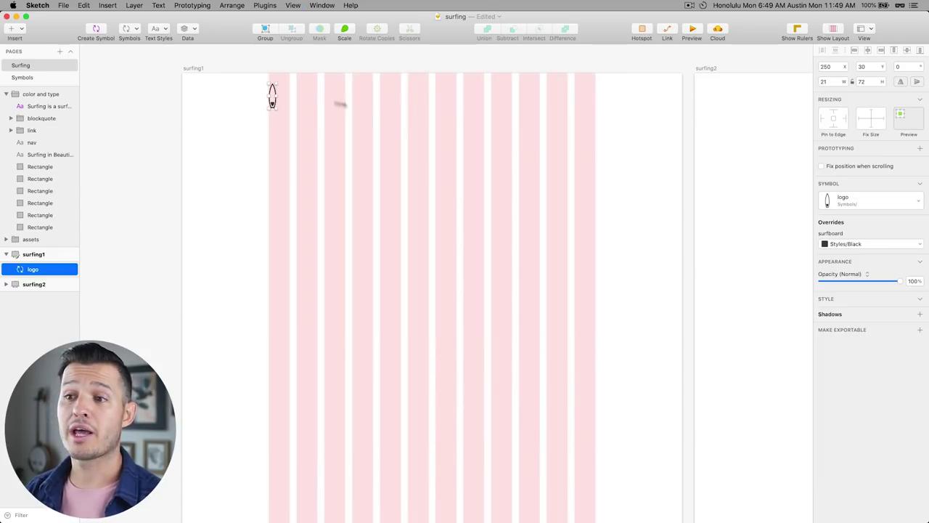
pyautogui.moveTo(273, 100)
pyautogui.mouseDown()
pyautogui.moveTo(282, 99)
pyautogui.moveTo(272, 95)
pyautogui.moveTo(272, 106)
pyautogui.mouseUp()
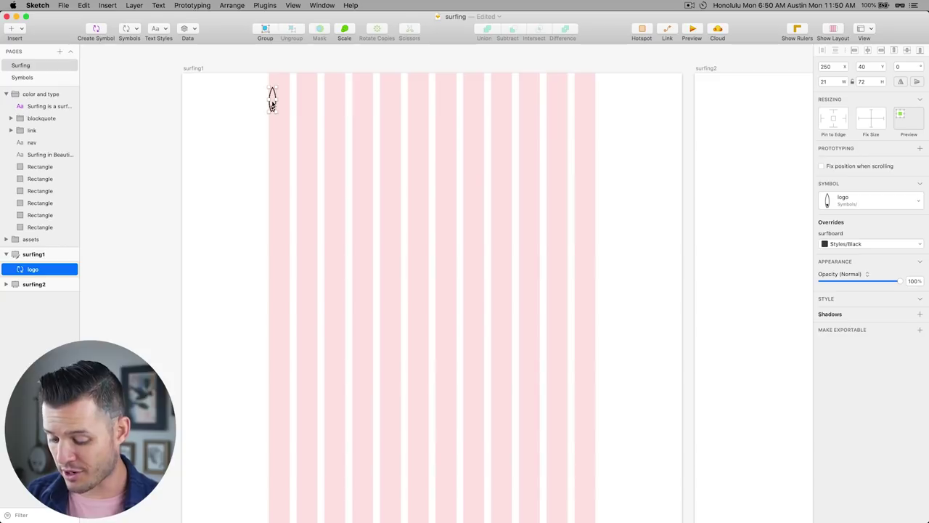
pyautogui.hotkey('ctrl', 'l')
pyautogui.hotkey('ctrl', 'l')
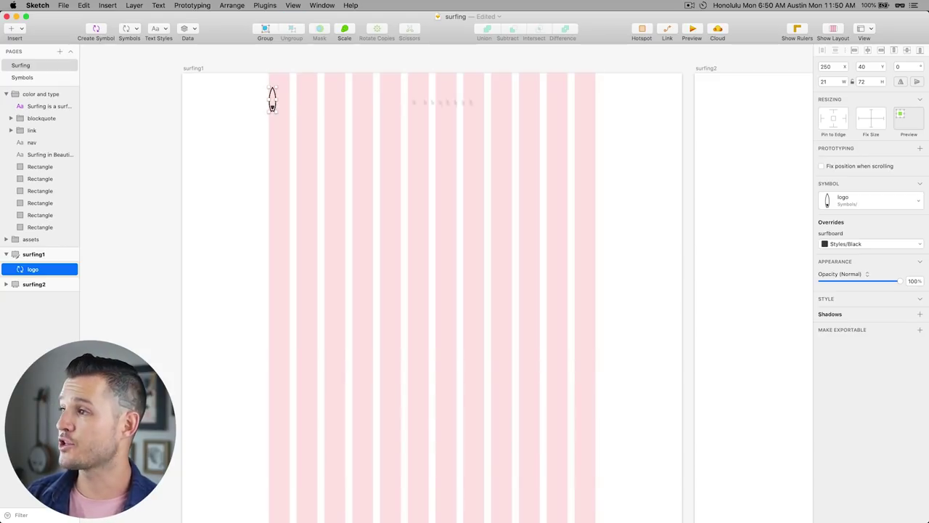
pyautogui.click(863, 30)
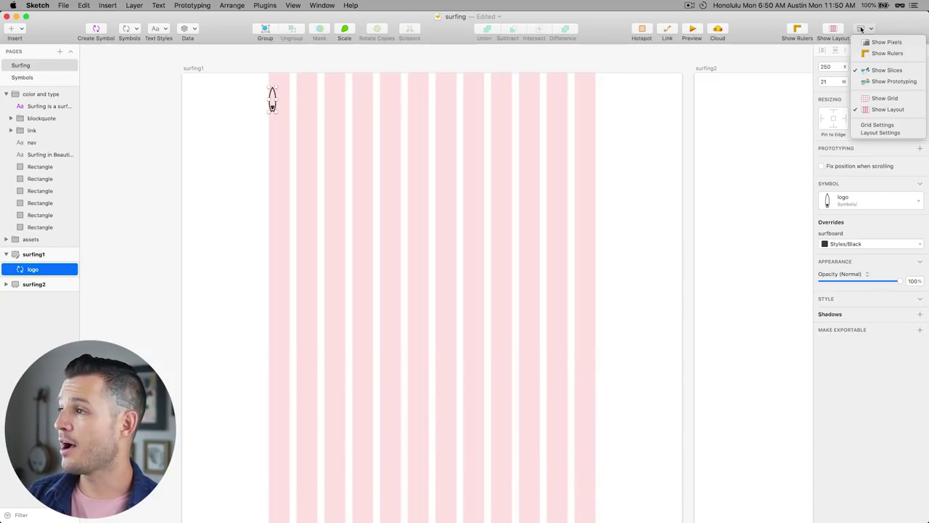
pyautogui.click(884, 132)
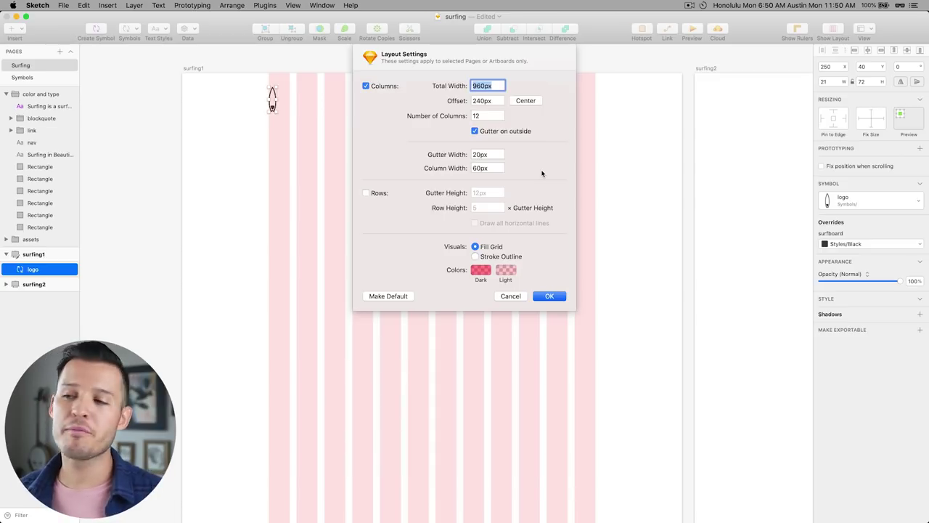
pyautogui.click(516, 295)
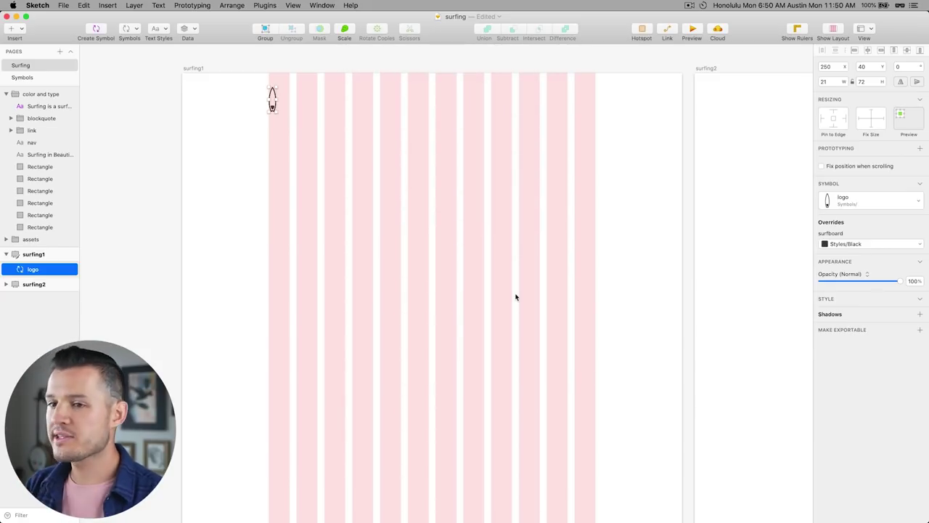
pyautogui.moveTo(515, 179); pyautogui.dragTo(502, 468)
# Paste the SURF TRIPS, CAMPS, SHOP, CONTACT nav at surfing1's top right, vertically centred with the logo
pyautogui.click(422, 151)
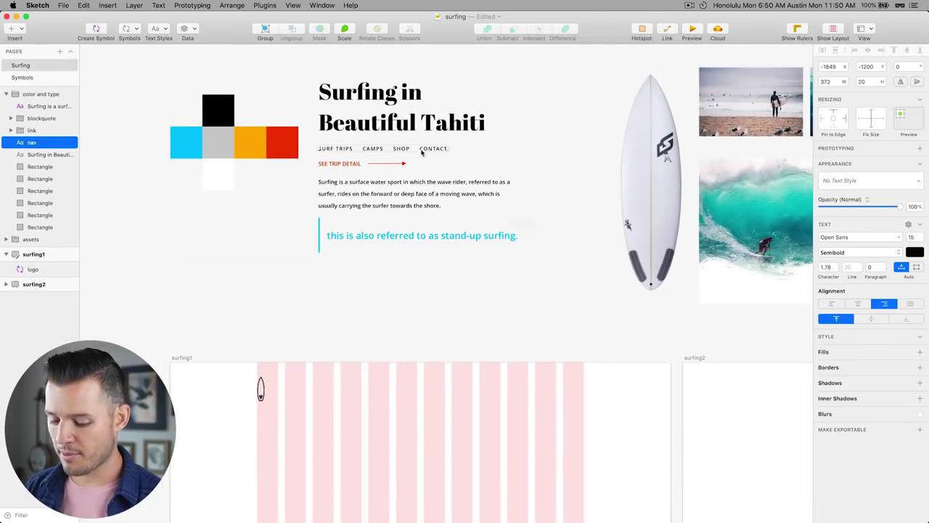
pyautogui.scroll(-5, 472, 454)
pyautogui.click(264, 231)
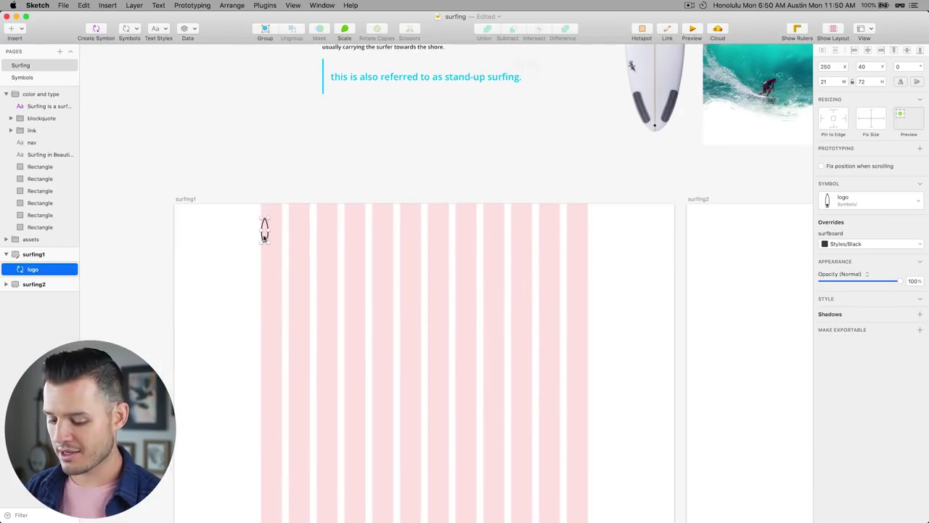
pyautogui.press('super+v')
pyautogui.moveTo(413, 368); pyautogui.dragTo(527, 231)
pyautogui.keyDown('shift'); pyautogui.click(265, 230); pyautogui.keyUp('shift')
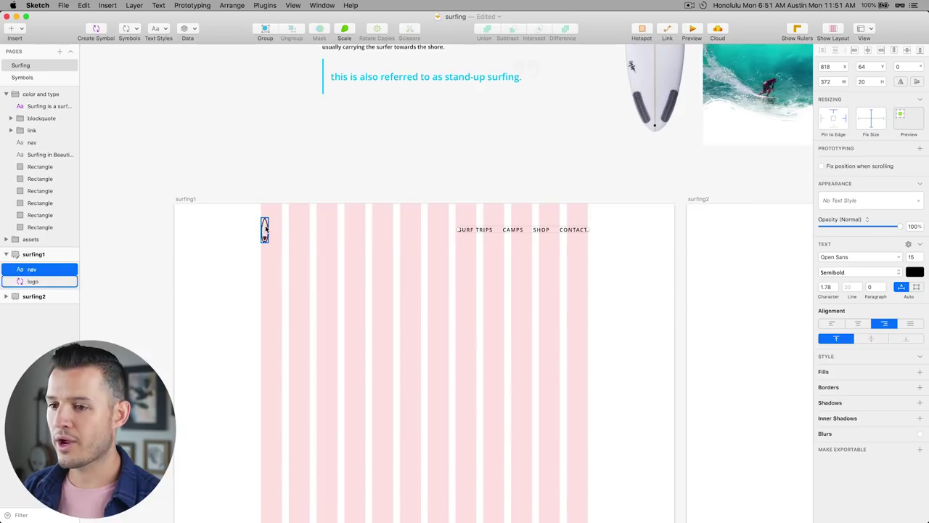
pyautogui.click(906, 50)
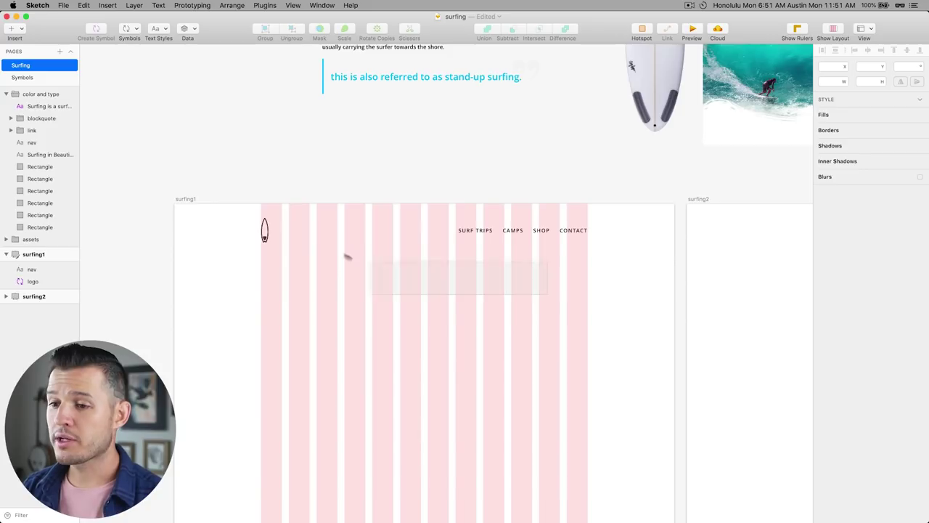
# Group the logo and navigation into a 940 × 72 layer named 'header'
pyautogui.moveTo(347, 257); pyautogui.dragTo(250, 231)
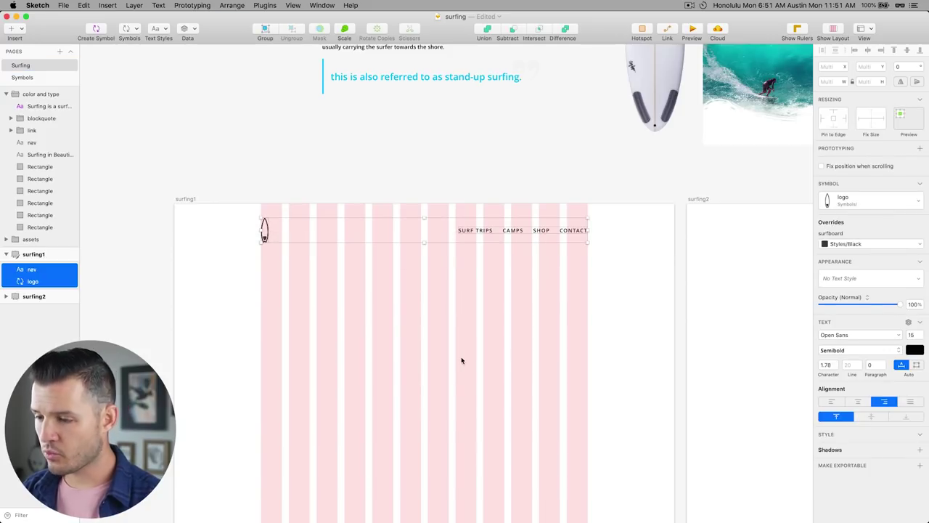
pyautogui.press('cmd+g')
pyautogui.doubleClick(34, 269)
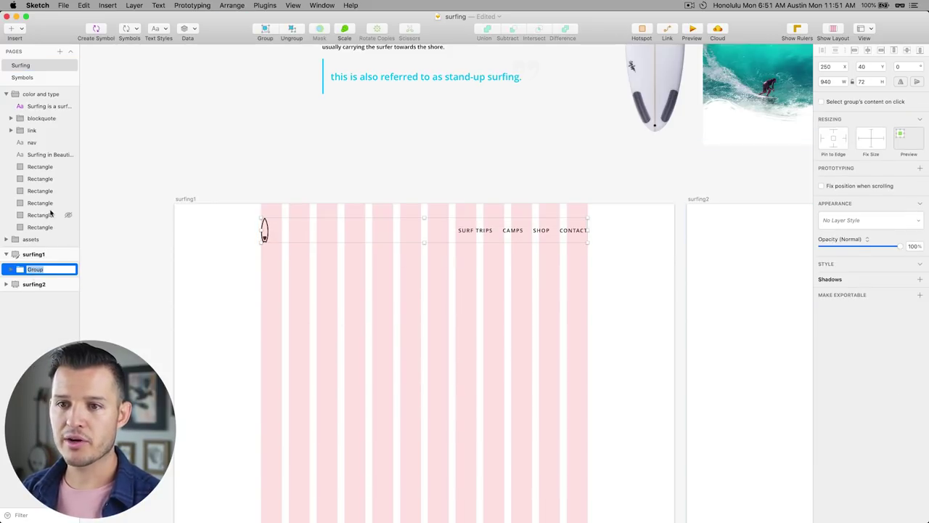
pyautogui.click(6, 94)
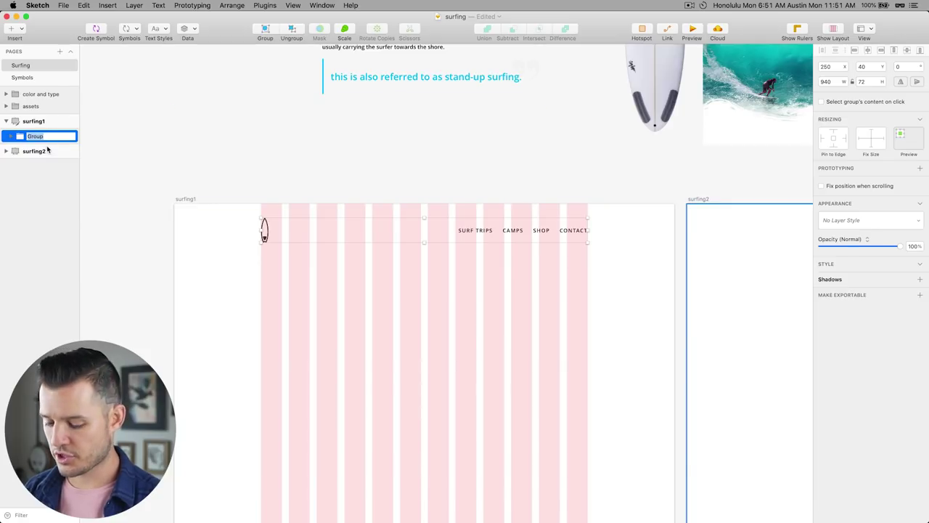
pyautogui.write('header')
pyautogui.press('Return')
pyautogui.click(203, 139)
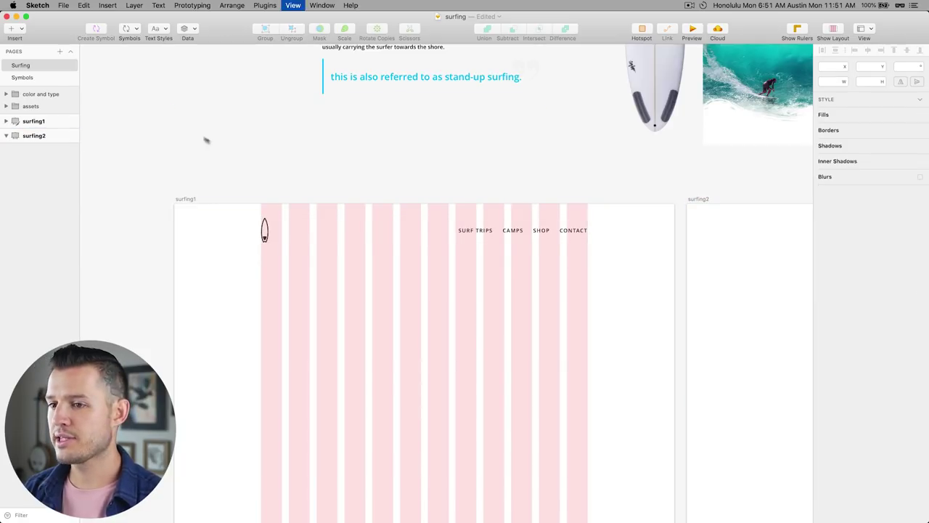
pyautogui.scroll(-5, 304, 174)
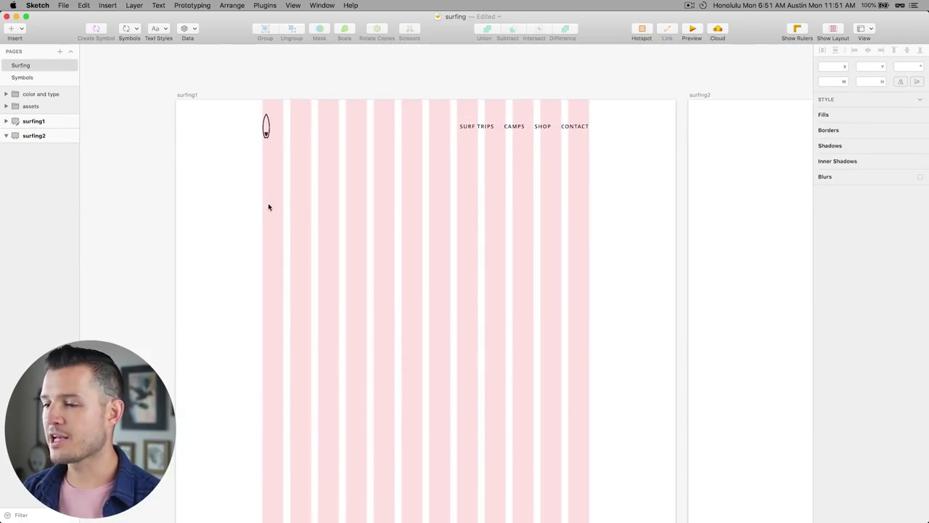
# Move the Surfing in Beautiful Tahiti heading into surfing1 at 250, 392, under the logo, grid hidden
pyautogui.moveTo(269, 207); pyautogui.dragTo(315, 338)
pyautogui.moveTo(369, 160); pyautogui.dragTo(364, 332)
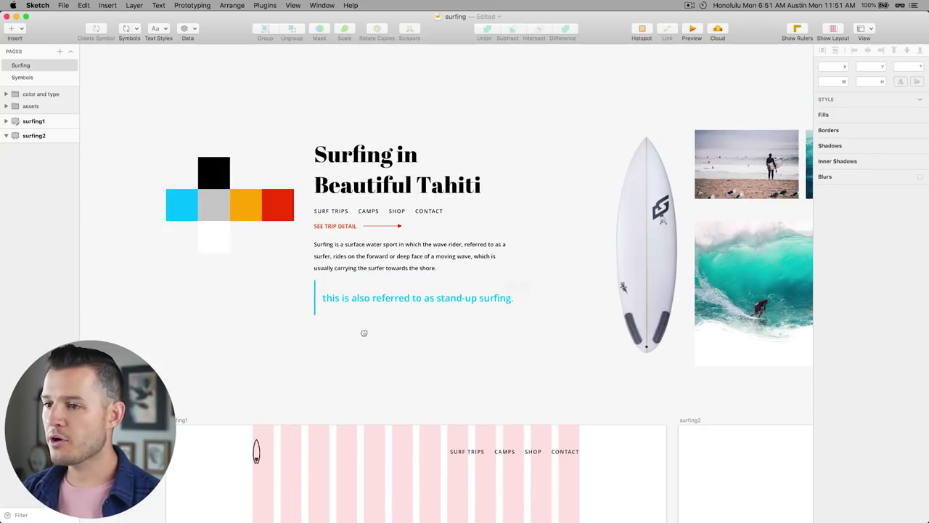
pyautogui.click(366, 186)
pyautogui.click(370, 187)
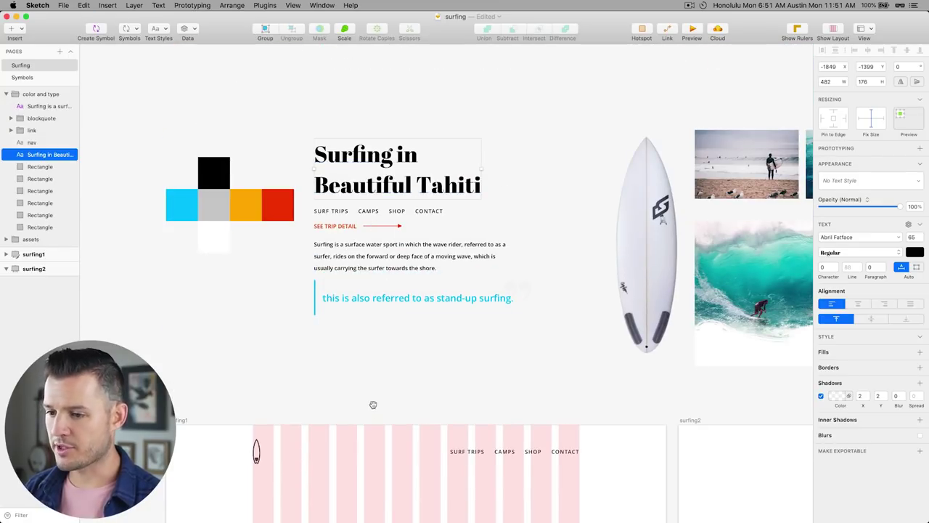
pyautogui.scroll(-5, 374, 405)
pyautogui.press('super+x')
pyautogui.press('super+v')
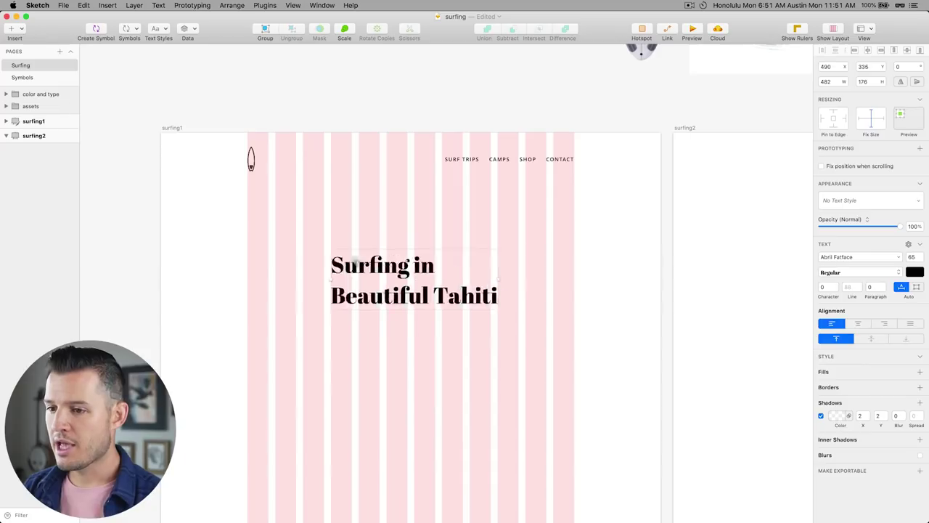
pyautogui.moveTo(355, 264); pyautogui.dragTo(296, 268)
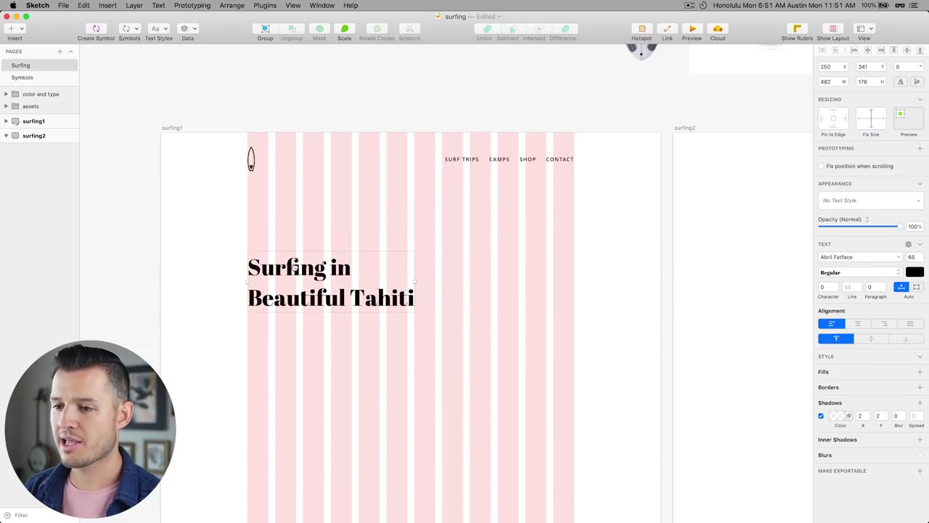
pyautogui.scroll(-5, 456, 174)
pyautogui.scroll(-1, 456, 174)
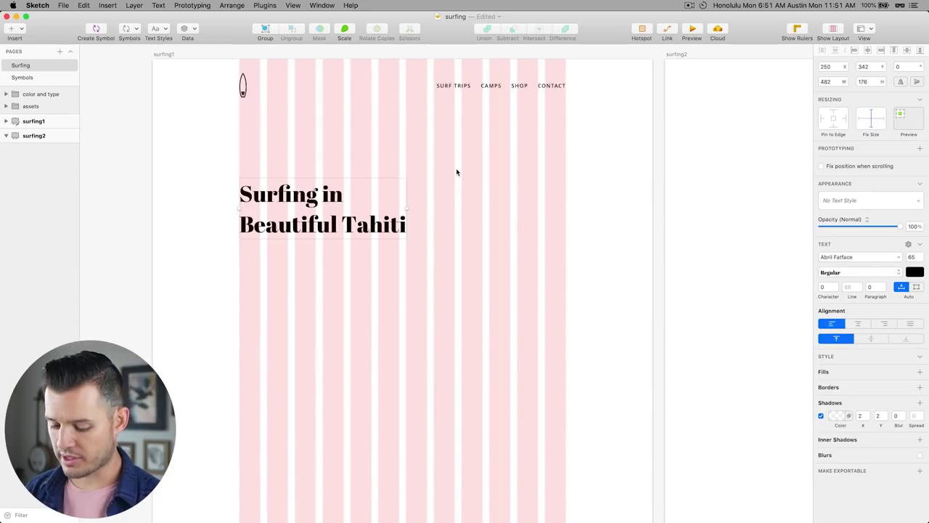
pyautogui.hotkey('ctrl', 'l')
pyautogui.scroll(-1, 454, 207)
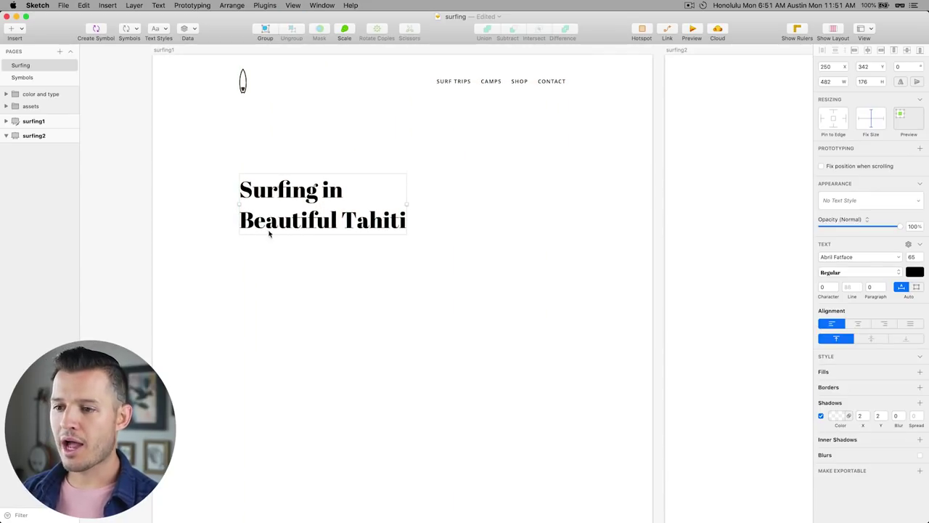
pyautogui.hotkey('shift', 'Down')
pyautogui.hotkey('shift', 'Down')
pyautogui.hotkey('shift', 'Down')
pyautogui.hotkey('shift', 'Down')
pyautogui.hotkey('shift', 'Down')
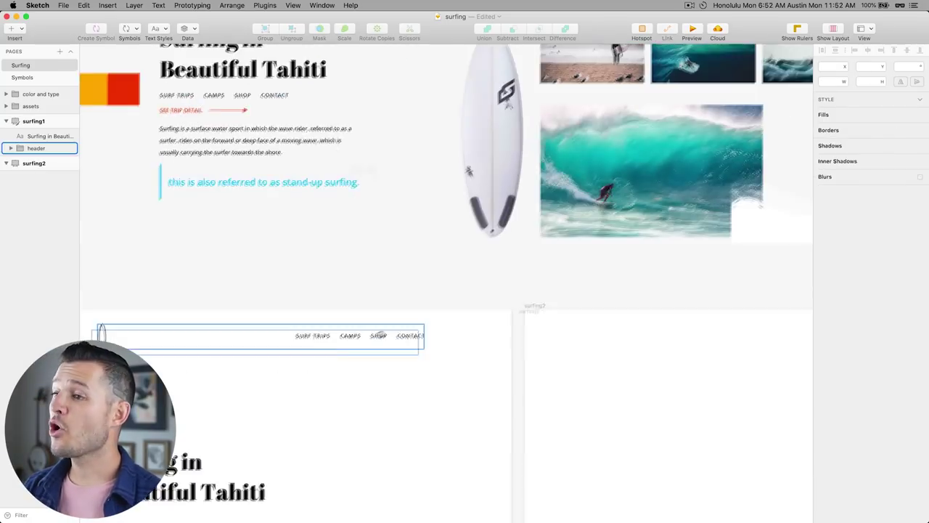
# Paste the big wave photo into surfing1 to the right of the heading
pyautogui.scroll(2, 608, 141)
pyautogui.click(608, 141)
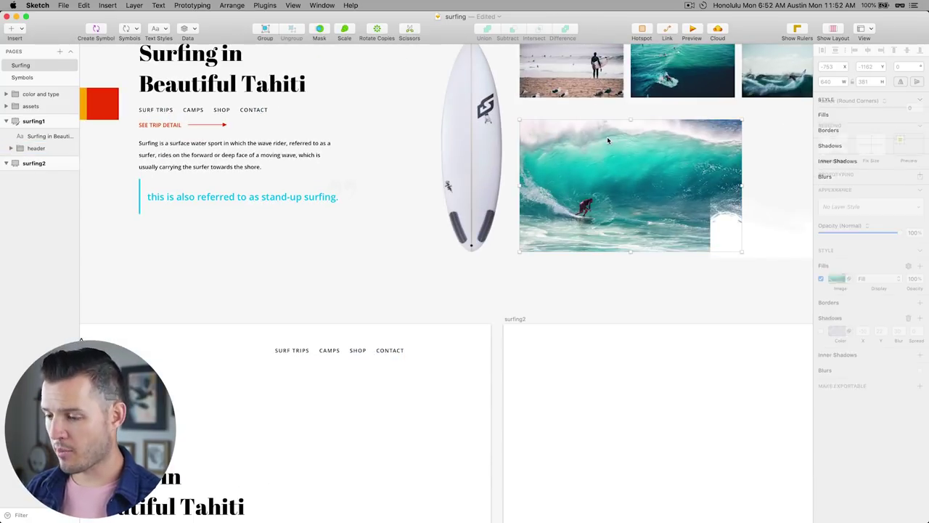
pyautogui.scroll(-10, 406, 247)
pyautogui.hscroll(-6, 406, 247)
pyautogui.click(375, 189)
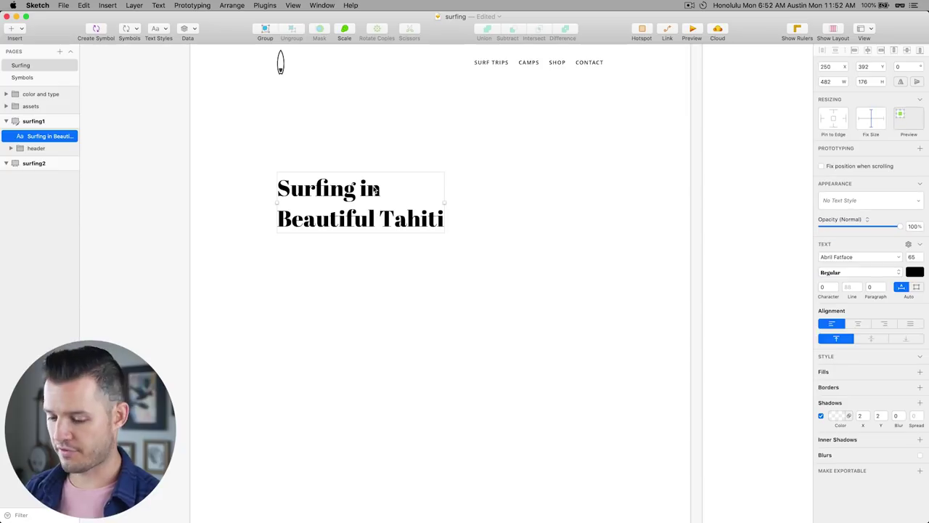
pyautogui.press('super+v')
pyautogui.moveTo(439, 282); pyautogui.dragTo(482, 205)
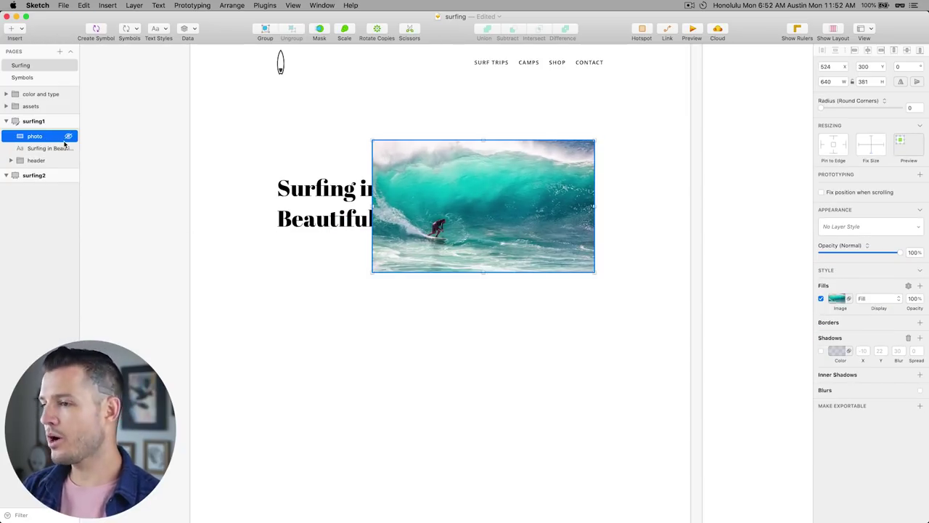
pyautogui.scroll(3, 205, 222)
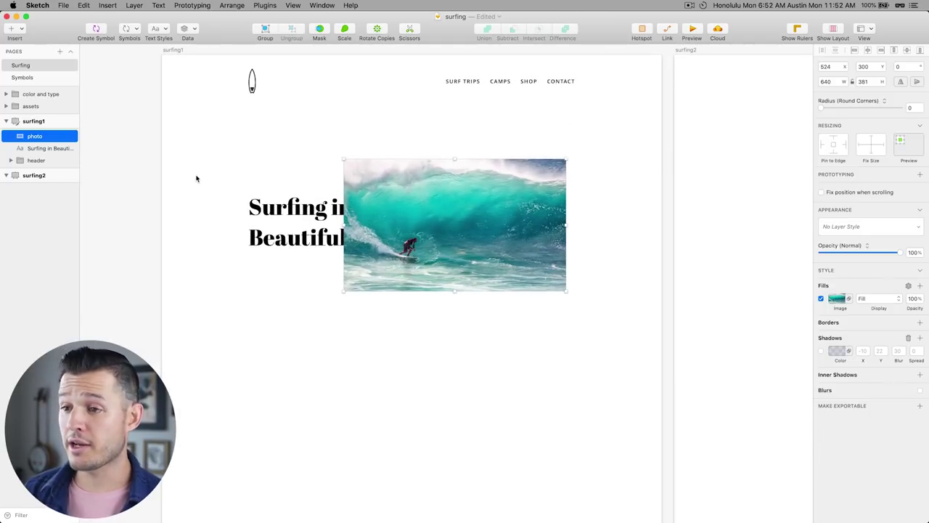
pyautogui.moveTo(472, 219); pyautogui.dragTo(513, 228)
# Enlarge the wave photo against the layout grid and send it behind the title text
pyautogui.hotkey('ctrl', 'l')
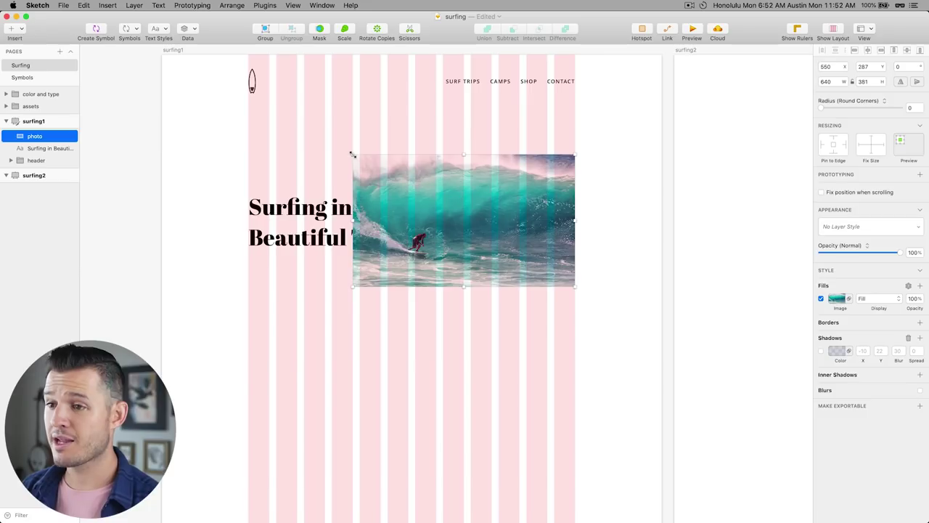
pyautogui.moveTo(352, 154); pyautogui.dragTo(331, 132)
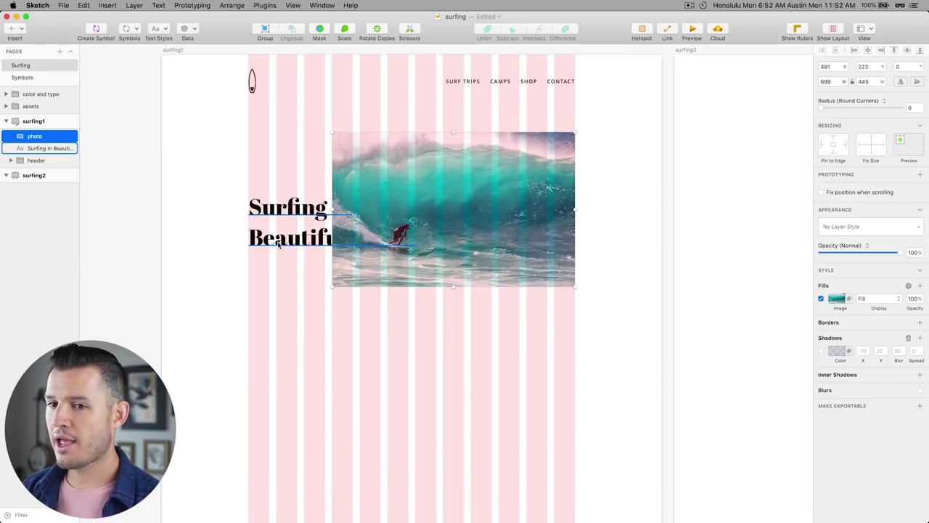
pyautogui.press('alt+super+Down')
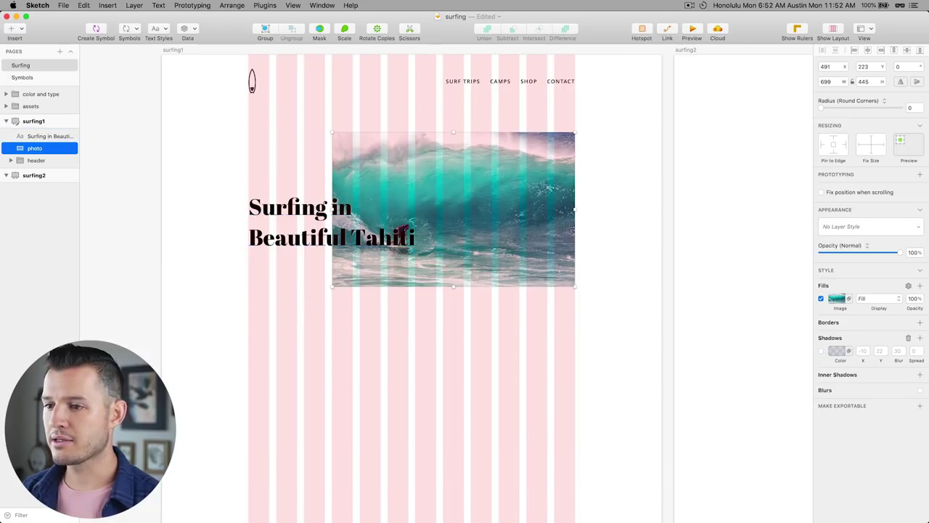
pyautogui.moveTo(517, 210); pyautogui.dragTo(516, 222)
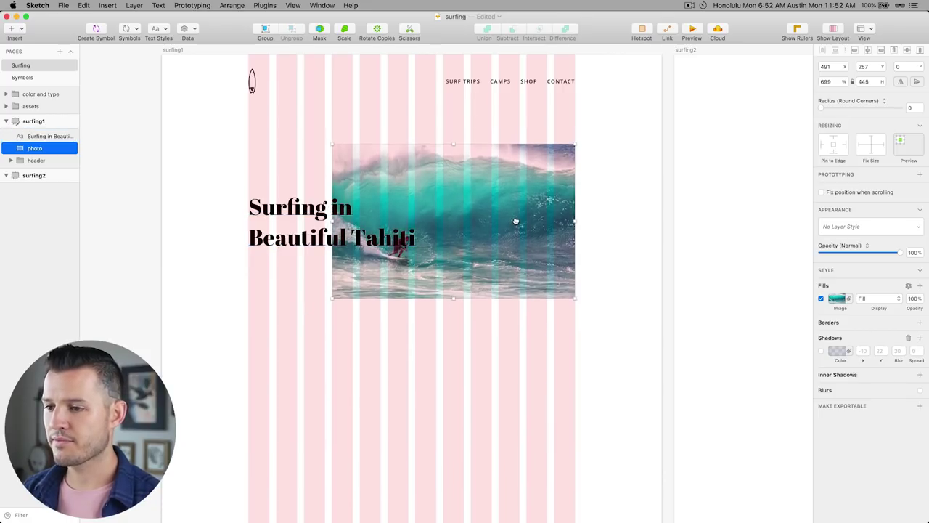
pyautogui.hotkey('ctrl', 'l')
pyautogui.click(584, 289)
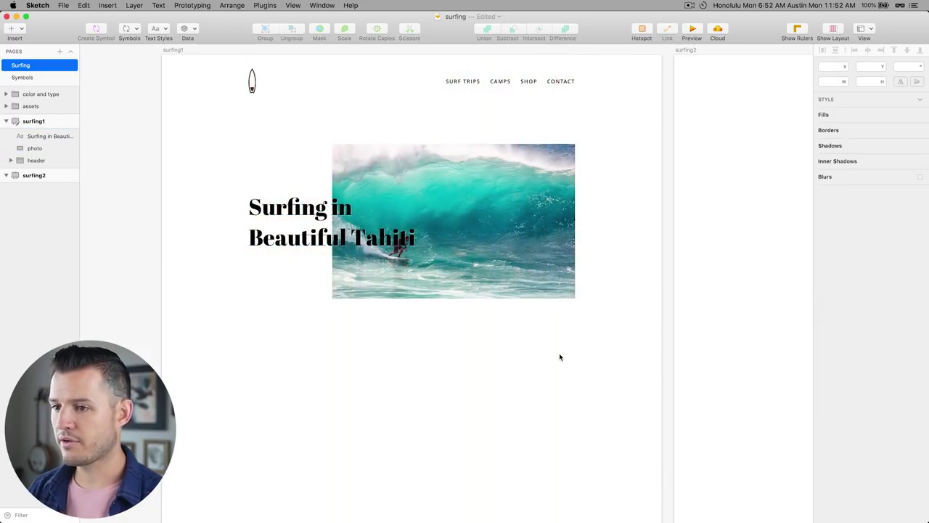
# Resize the photo to 620 × 395 and shift it with the headline so both are centred
pyautogui.click(482, 253)
pyautogui.hotkey('ctrl', 'l')
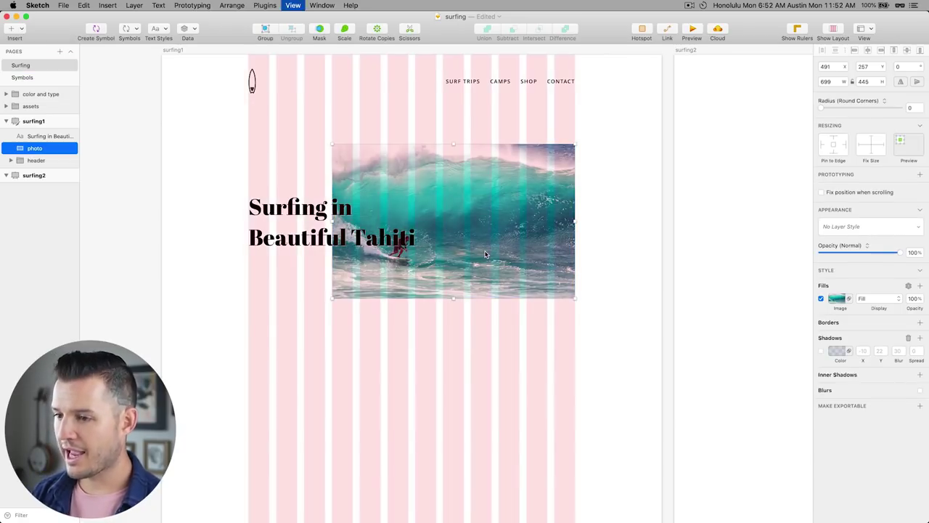
pyautogui.moveTo(331, 298); pyautogui.dragTo(360, 280)
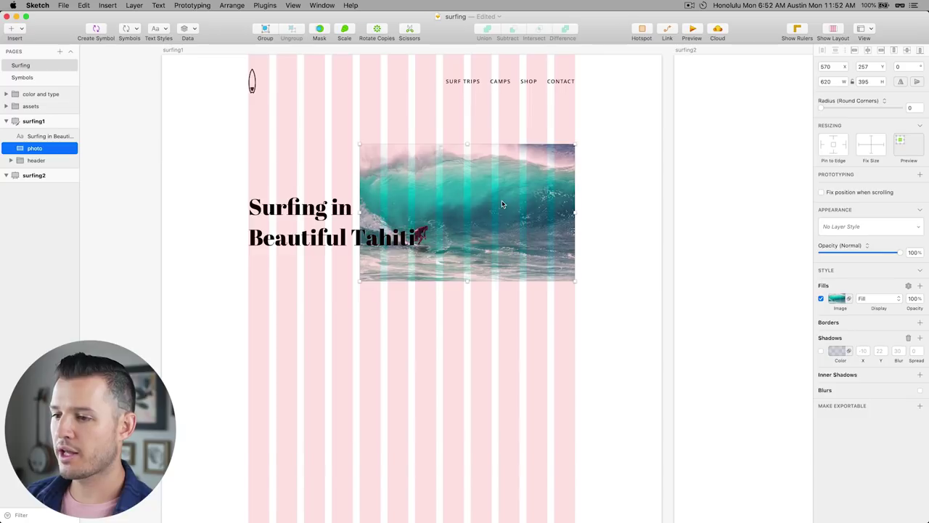
pyautogui.moveTo(502, 204); pyautogui.dragTo(501, 220)
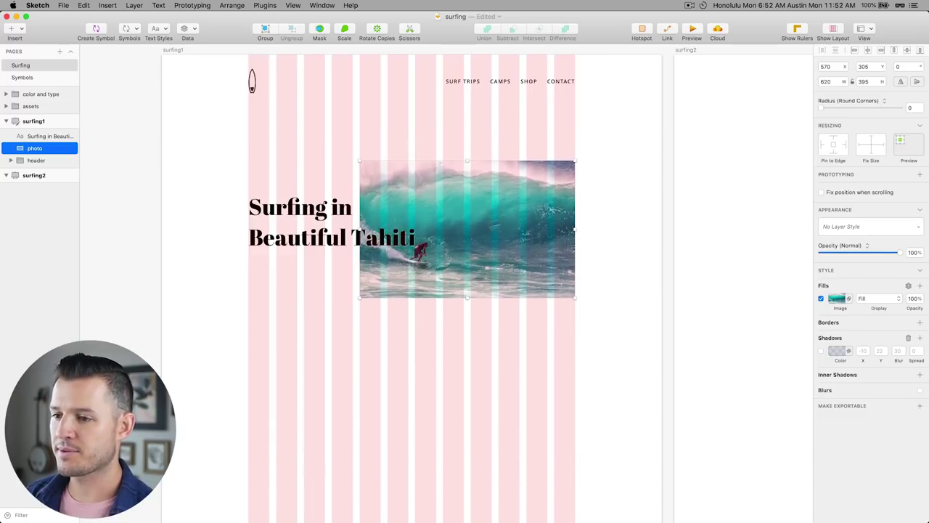
pyautogui.keyDown('shift'); pyautogui.click(304, 221); pyautogui.keyUp('shift')
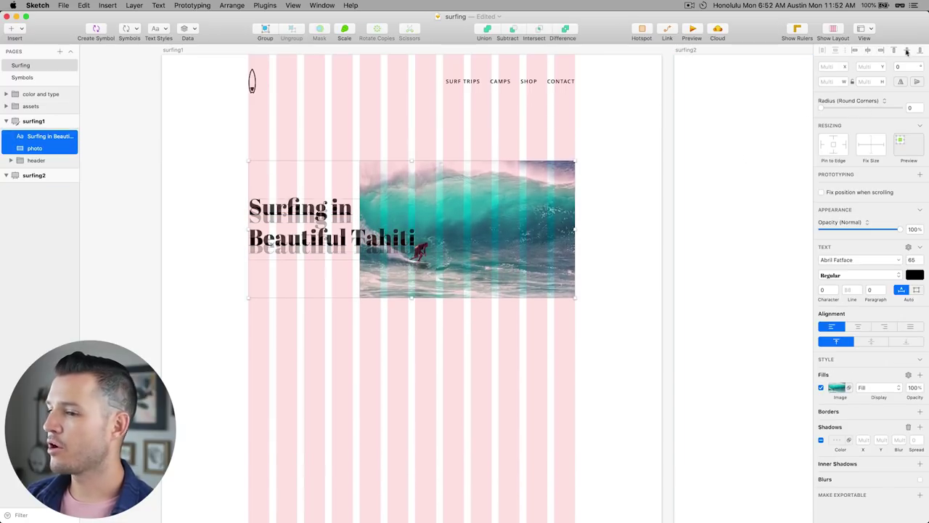
pyautogui.moveTo(445, 264); pyautogui.dragTo(445, 255)
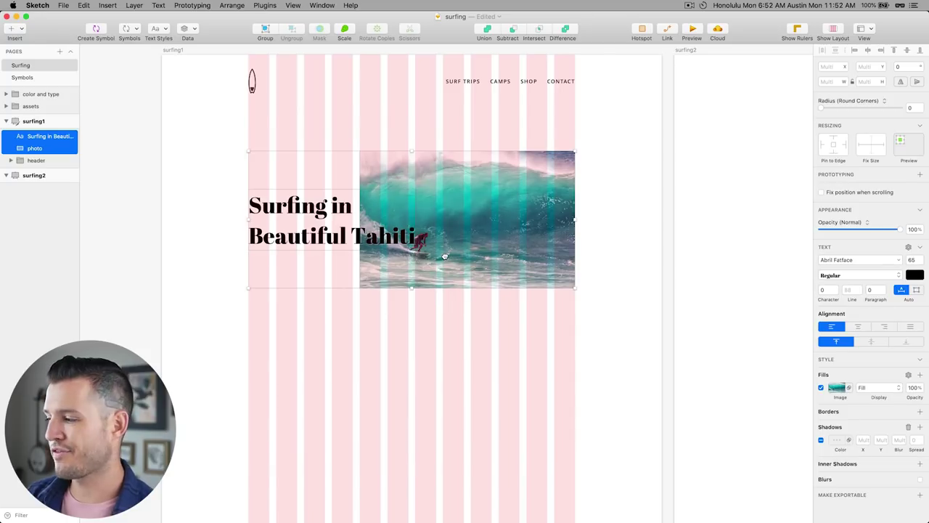
pyautogui.moveTo(445, 255); pyautogui.dragTo(445, 253)
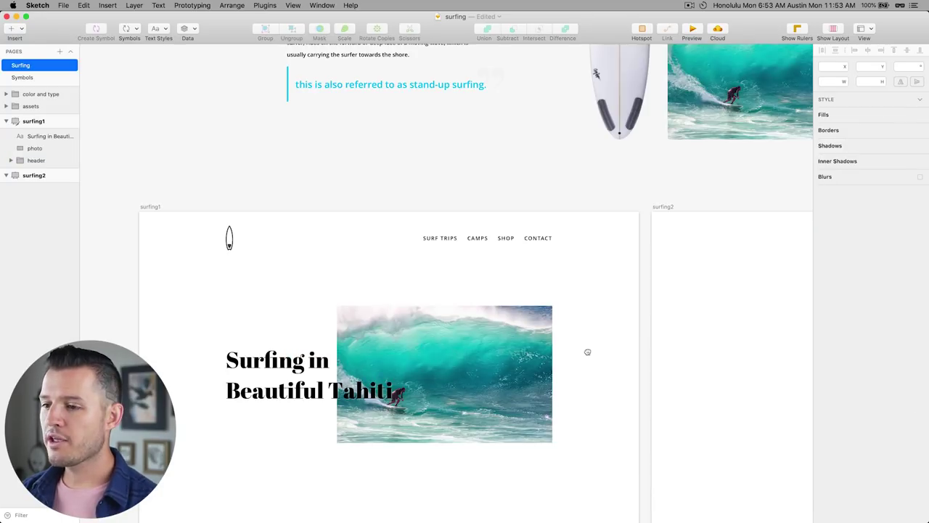
# Paste a copy of the navigation text just above the headline
pyautogui.scroll(-3, 614, 278)
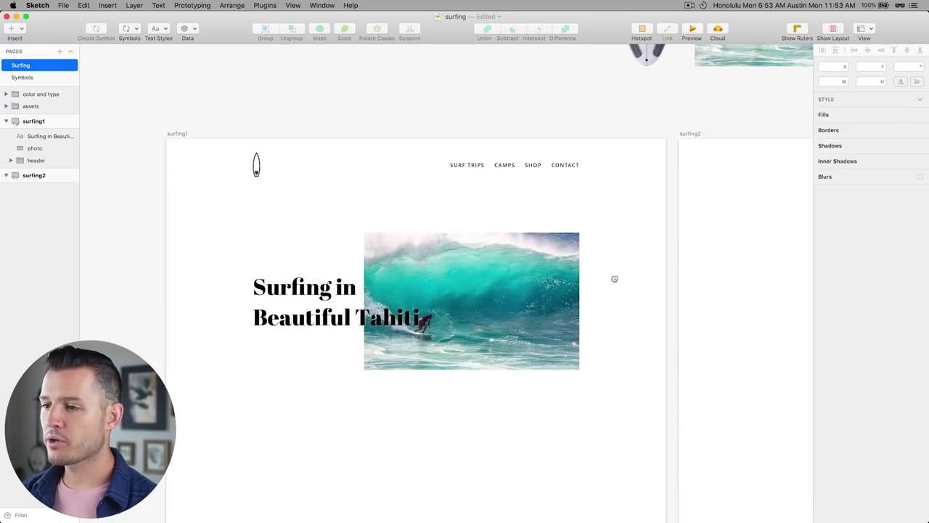
pyautogui.click(482, 164)
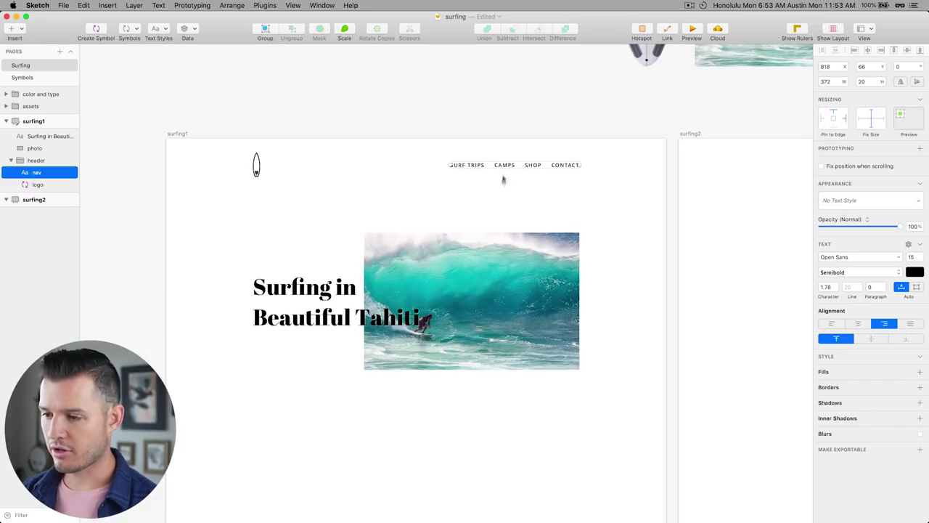
pyautogui.click(406, 284)
pyautogui.press('super+c')
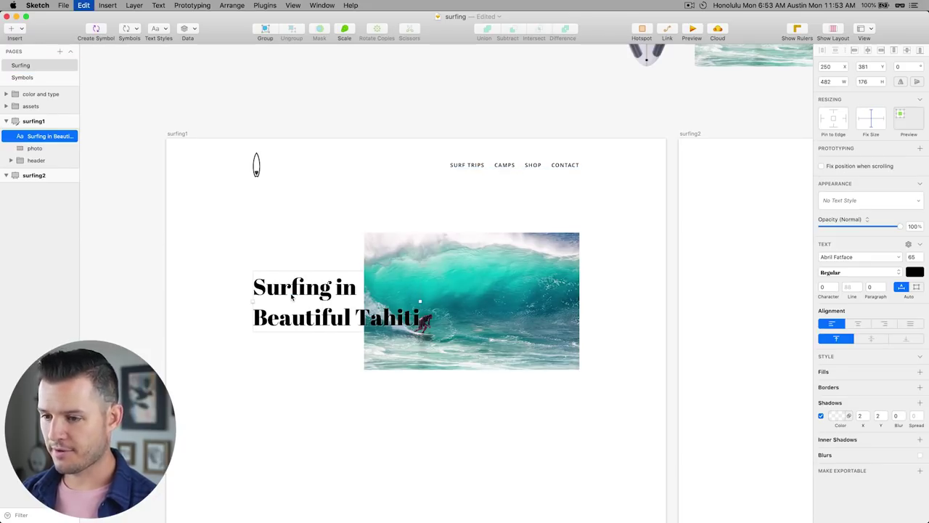
pyautogui.press('super+v')
pyautogui.hotkey('shift', 'Down')
pyautogui.hotkey('shift', 'Down')
pyautogui.hotkey('shift', 'Down')
pyautogui.hotkey('shift', 'Left')
pyautogui.hotkey('shift', 'Left')
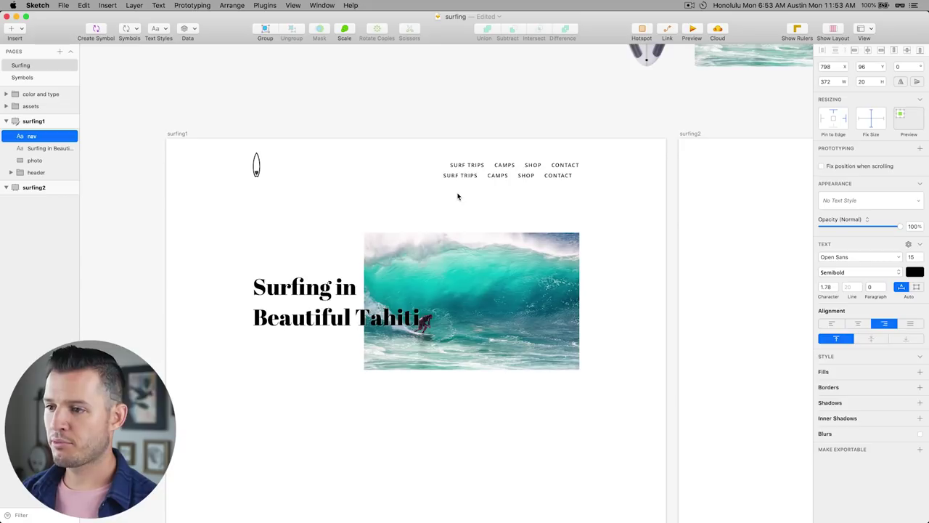
pyautogui.moveTo(462, 178); pyautogui.dragTo(276, 259)
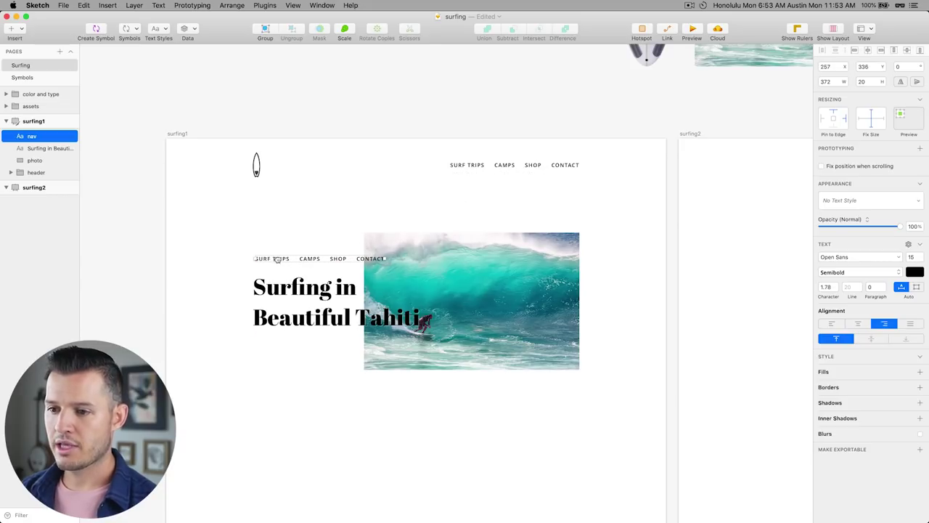
# Change the copied text to TODAY, align it left with the headline and colour it CDCDCD
pyautogui.doubleClick(276, 262)
pyautogui.press('super+a')
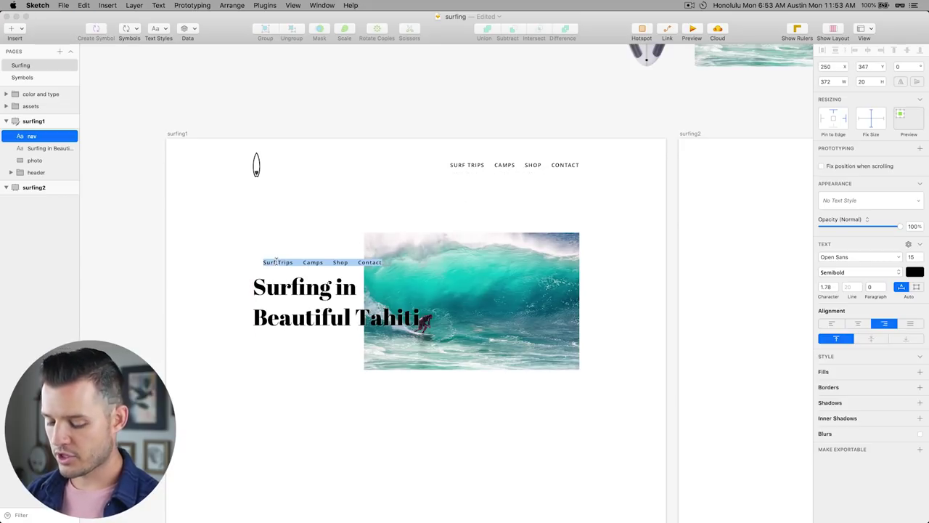
pyautogui.write('Tod')
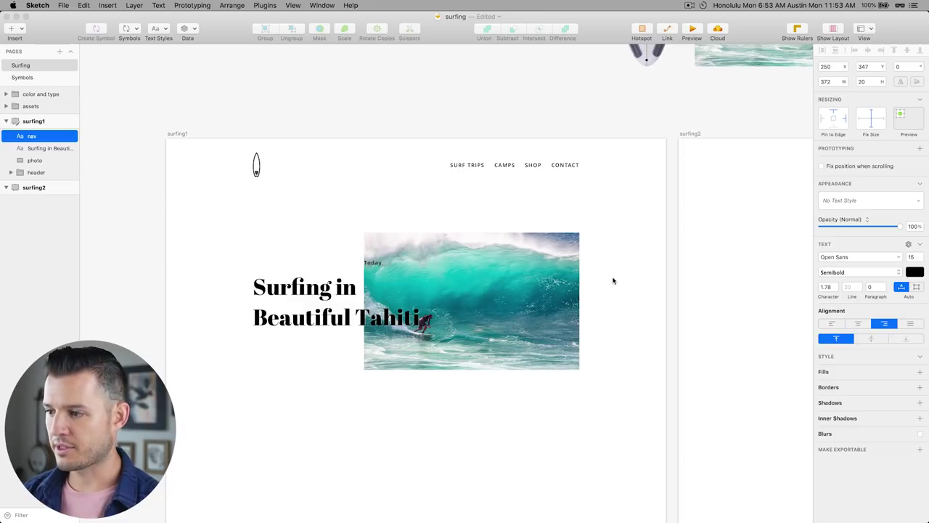
pyautogui.write('ay')
pyautogui.press('Escape')
pyautogui.moveTo(372, 263); pyautogui.dragTo(258, 264)
pyautogui.click(914, 223)
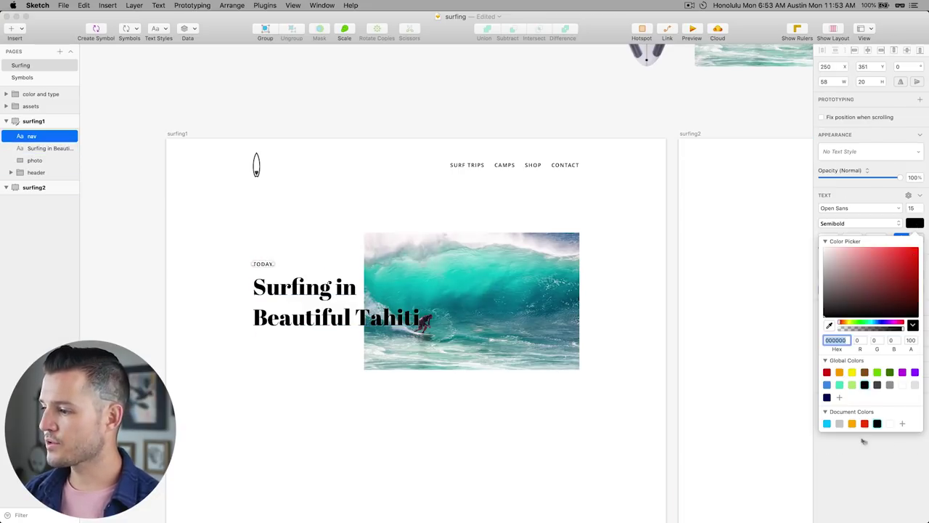
pyautogui.click(839, 423)
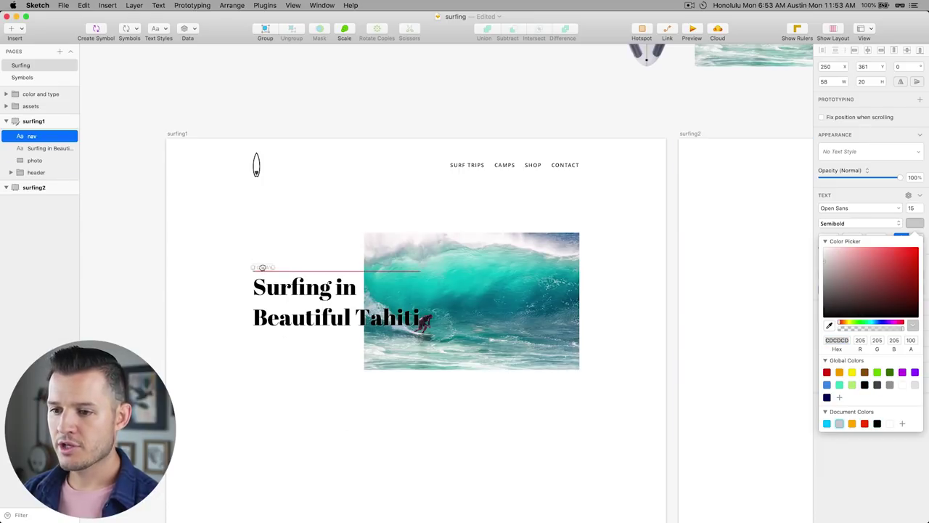
# Fine-tune the TODAY label's position just above the headline
pyautogui.moveTo(261, 263); pyautogui.dragTo(261, 270)
pyautogui.scroll(-3, 280, 325)
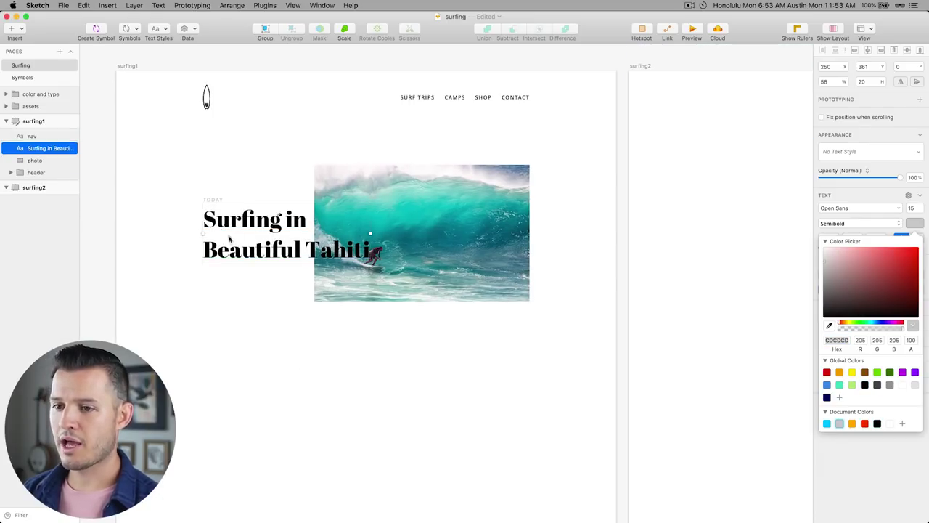
pyautogui.click(221, 215)
pyautogui.click(217, 200)
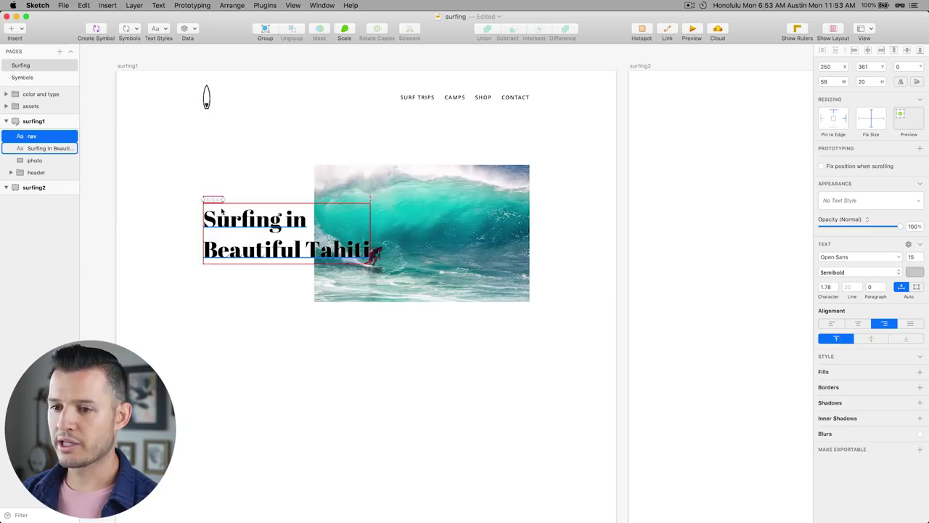
pyautogui.moveTo(220, 200); pyautogui.dragTo(217, 201)
pyautogui.click(226, 225)
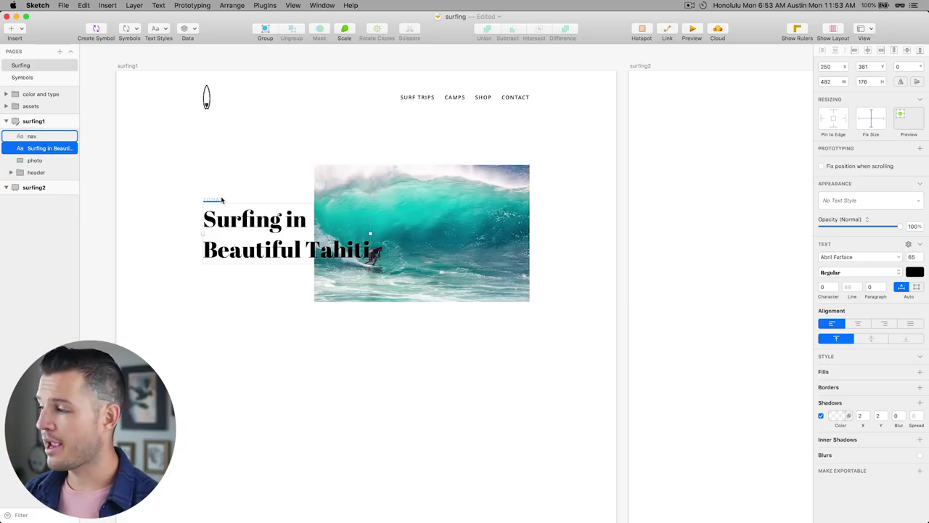
# Paste the SEE TRIP DETAIL link from the moodboard just under the Tahiti headline
pyautogui.click(267, 319)
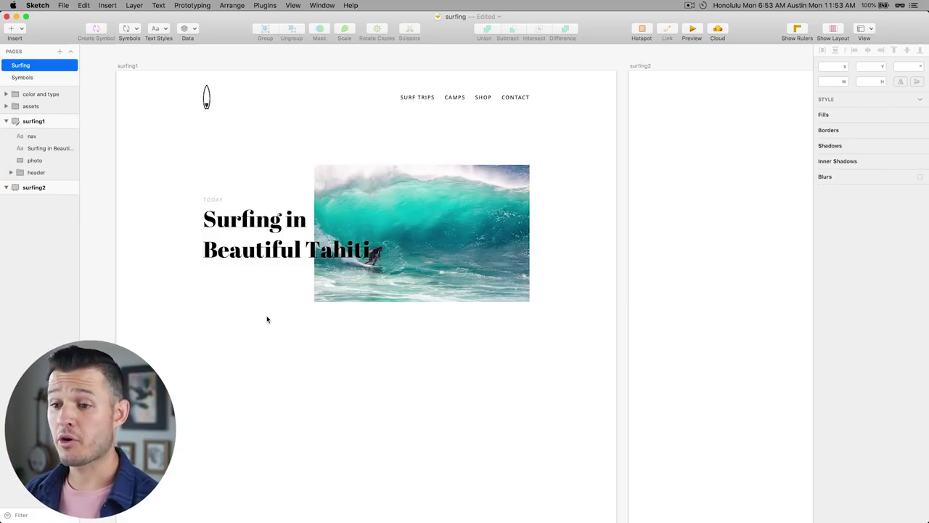
pyautogui.scroll(10, 266, 319)
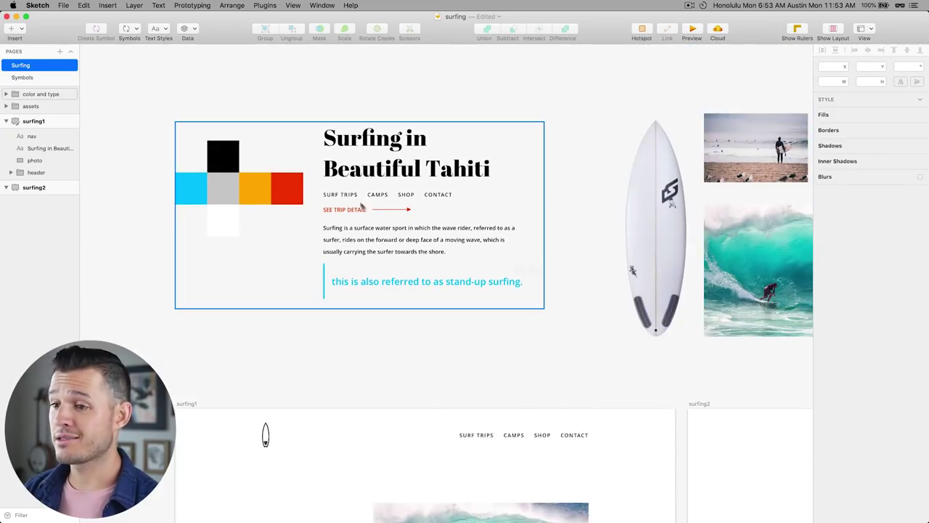
pyautogui.click(356, 210)
pyautogui.scroll(-10, 310, 341)
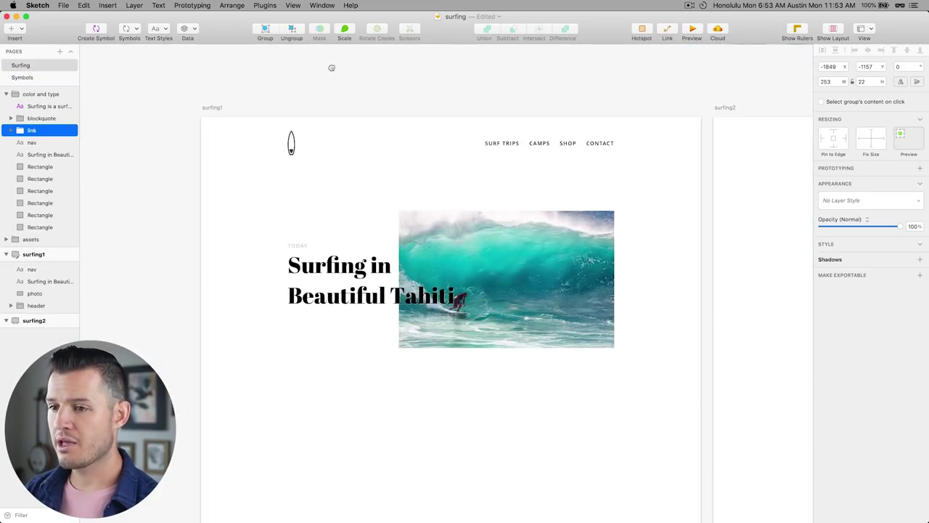
pyautogui.click(305, 303)
pyautogui.press('super+v')
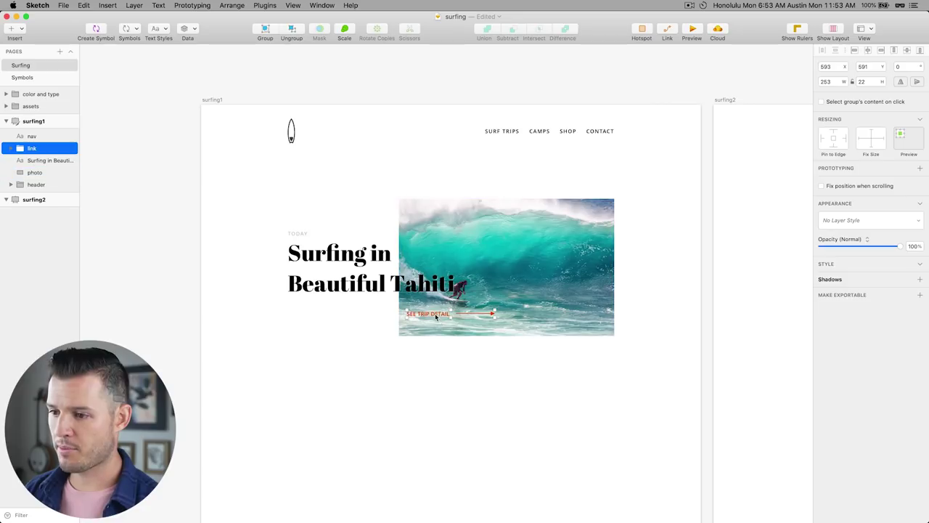
pyautogui.moveTo(437, 318); pyautogui.dragTo(312, 313)
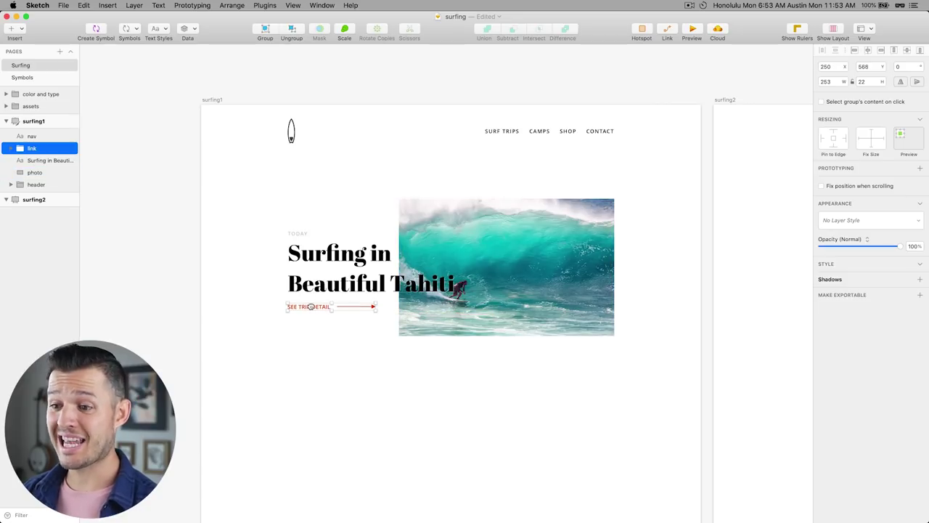
pyautogui.press('Up')
pyautogui.press('Up')
pyautogui.press('Up')
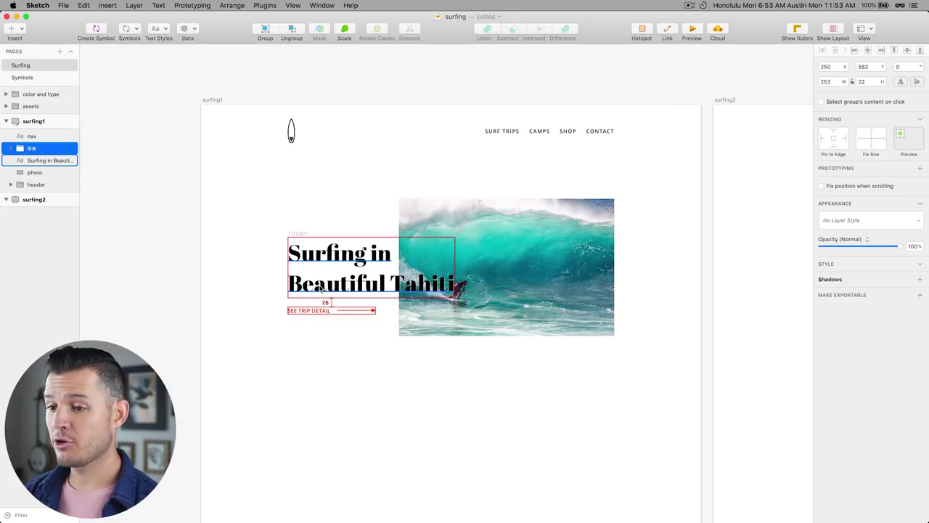
# With the layout grid showing, nudge the link's red arrow line down one pixel
pyautogui.moveTo(416, 379); pyautogui.dragTo(356, 331)
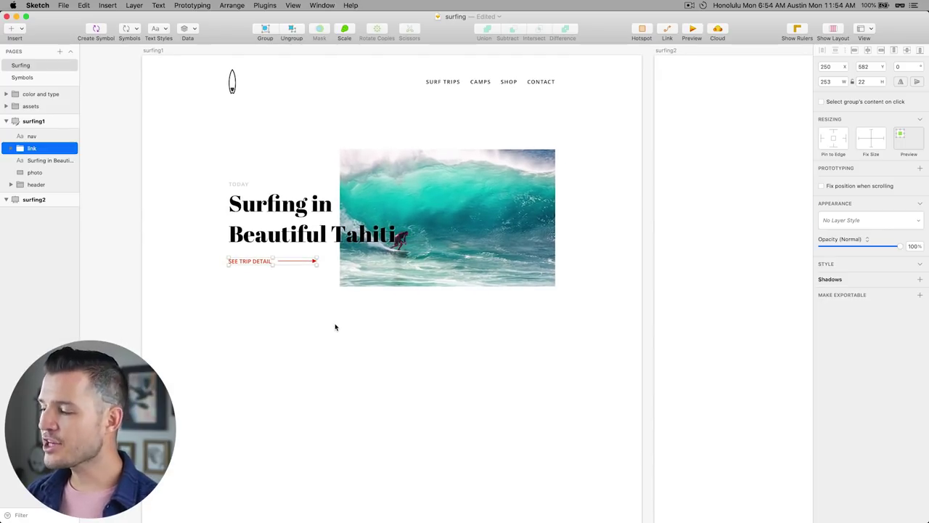
pyautogui.hotkey('ctrl', 'l')
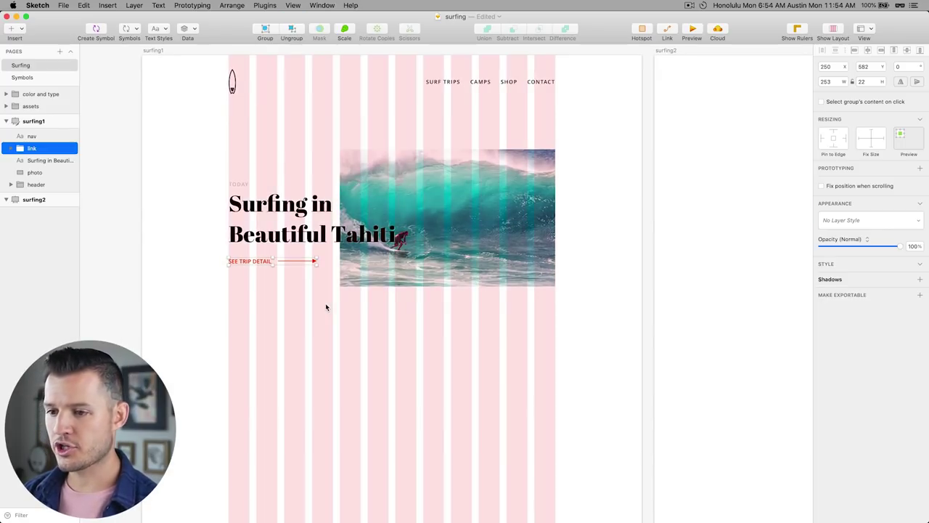
pyautogui.doubleClick(310, 262)
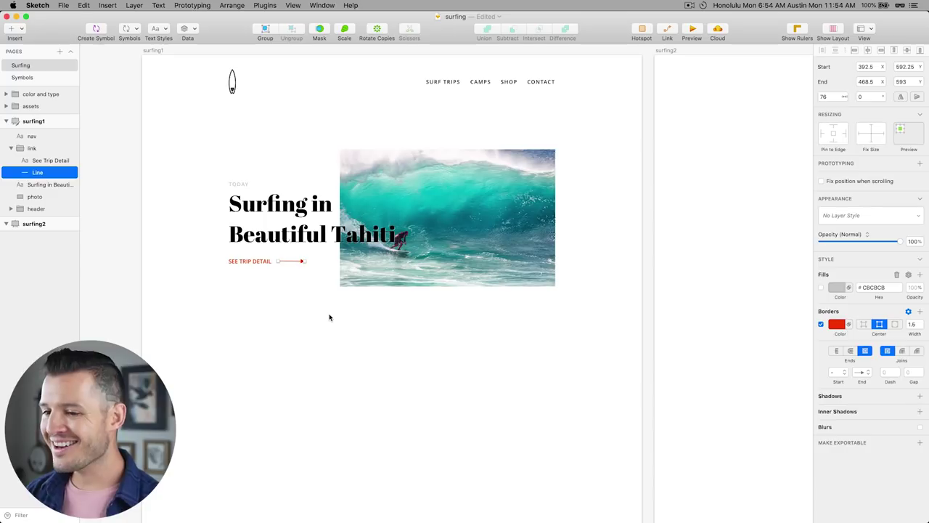
pyautogui.click(329, 317)
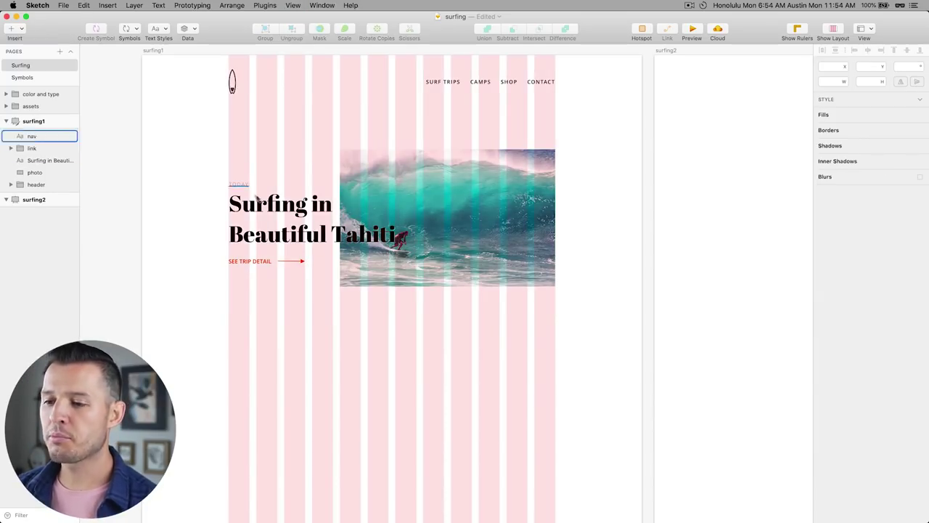
pyautogui.doubleClick(302, 263)
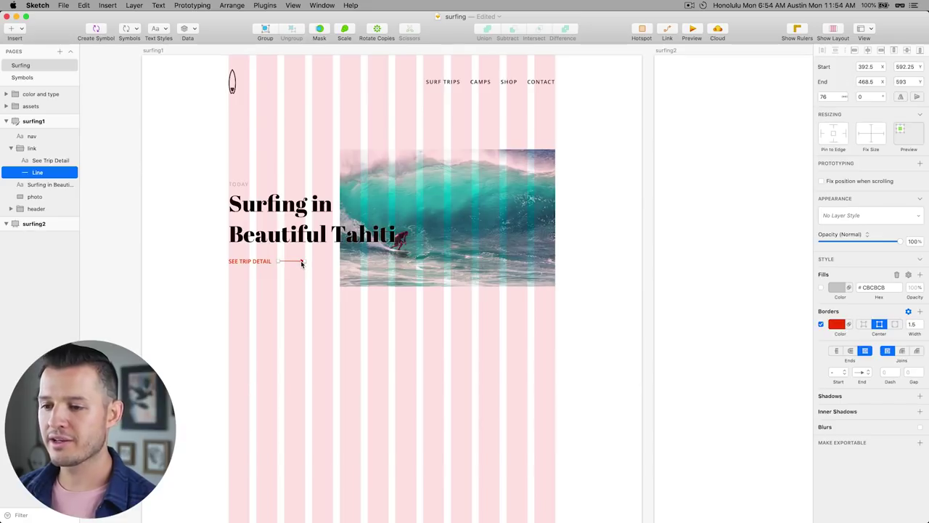
pyautogui.press('Down')
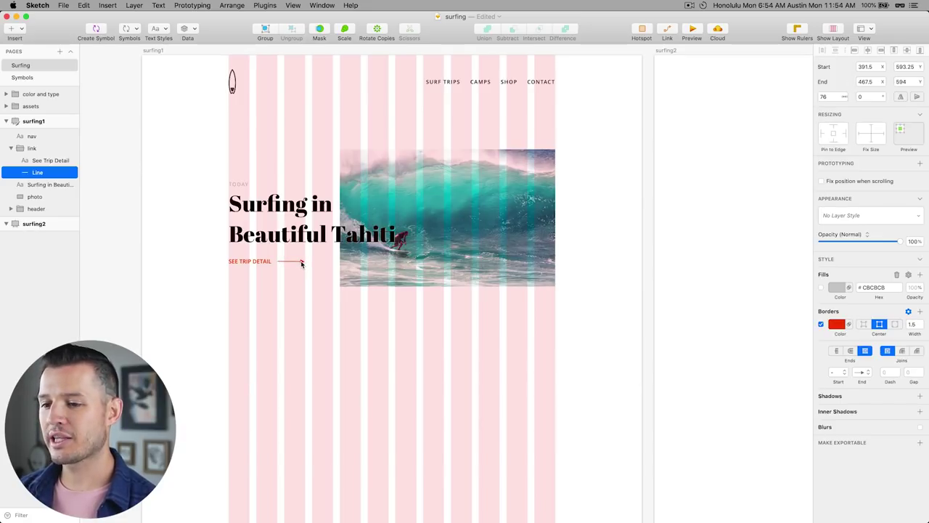
pyautogui.press('Escape')
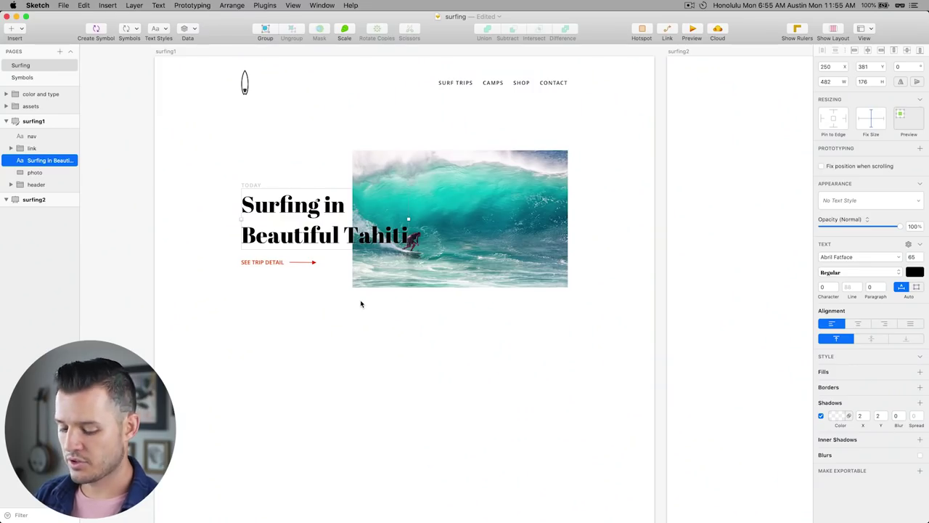
pyautogui.click(359, 320)
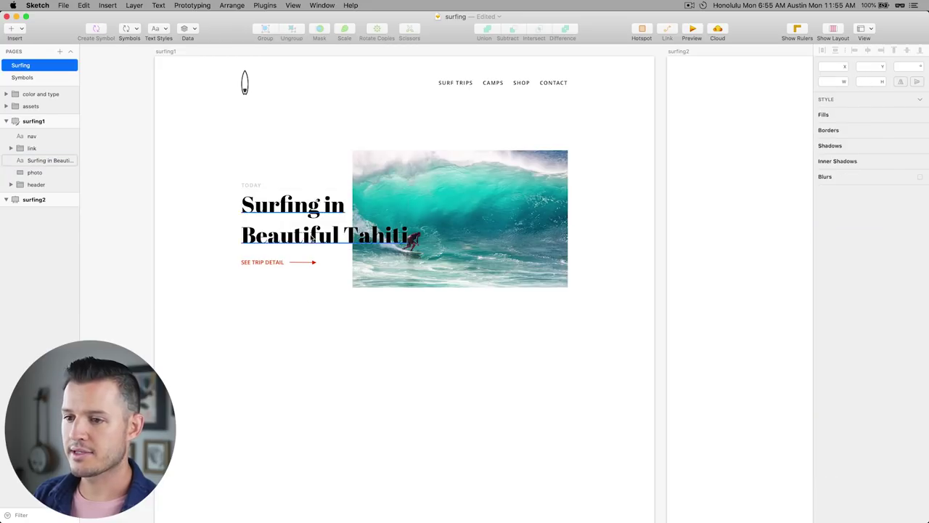
# Group the hero's text, link and photo as 'hero' and move it below header
pyautogui.moveTo(228, 308); pyautogui.dragTo(505, 158)
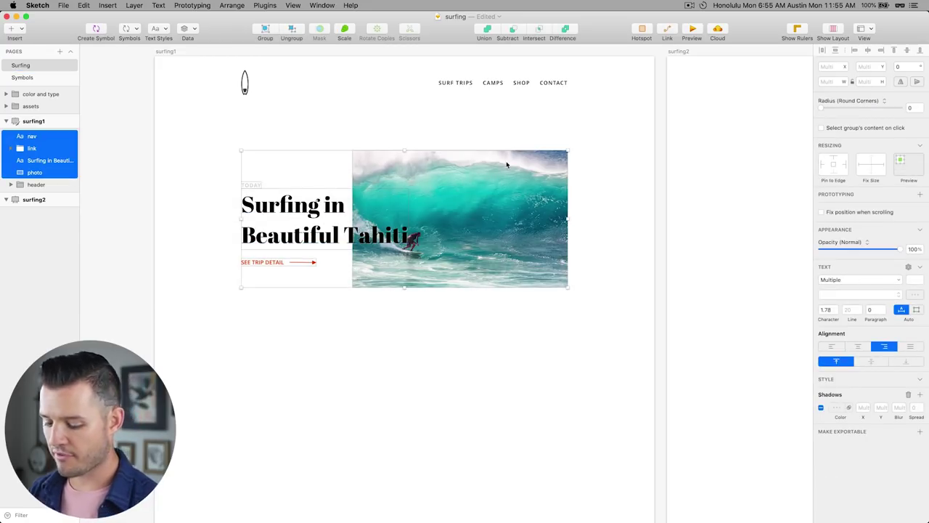
pyautogui.press('cmd+g')
pyautogui.press('cmd+r')
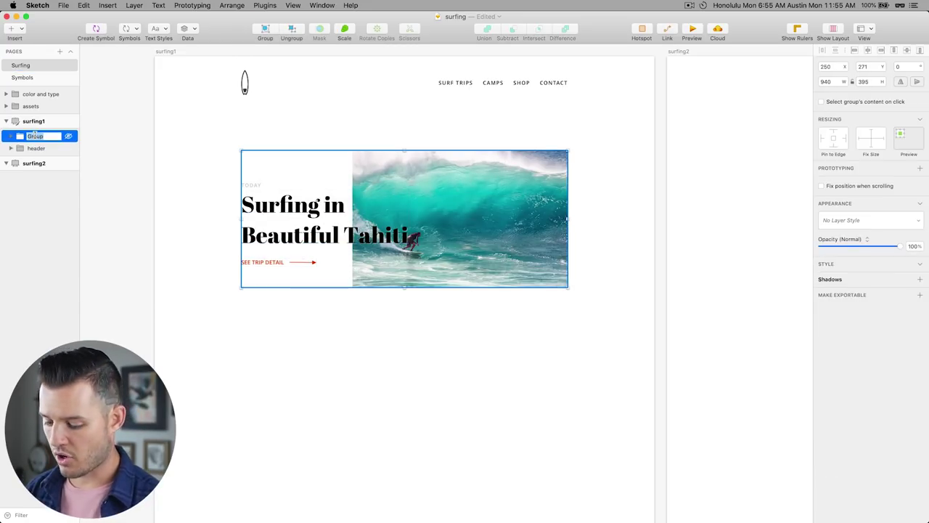
pyautogui.write('hero')
pyautogui.press('Return')
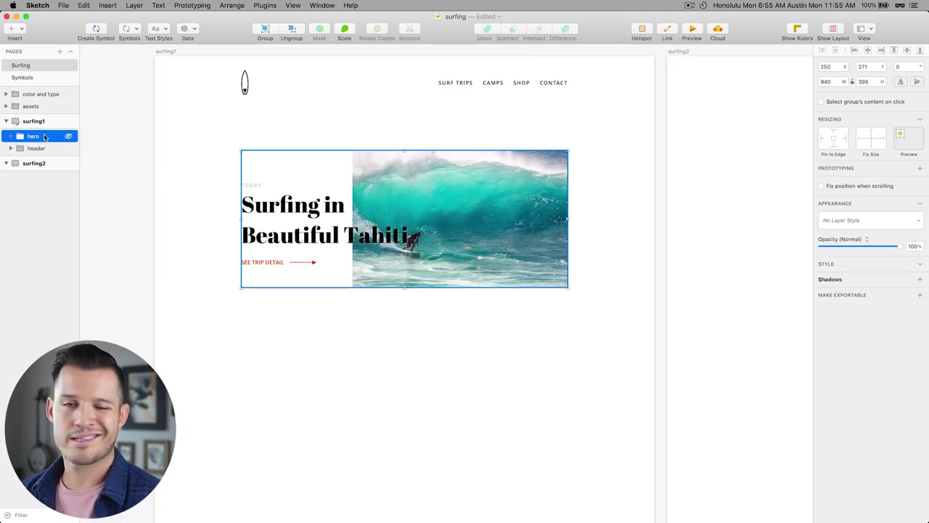
pyautogui.moveTo(43, 138); pyautogui.dragTo(36, 154)
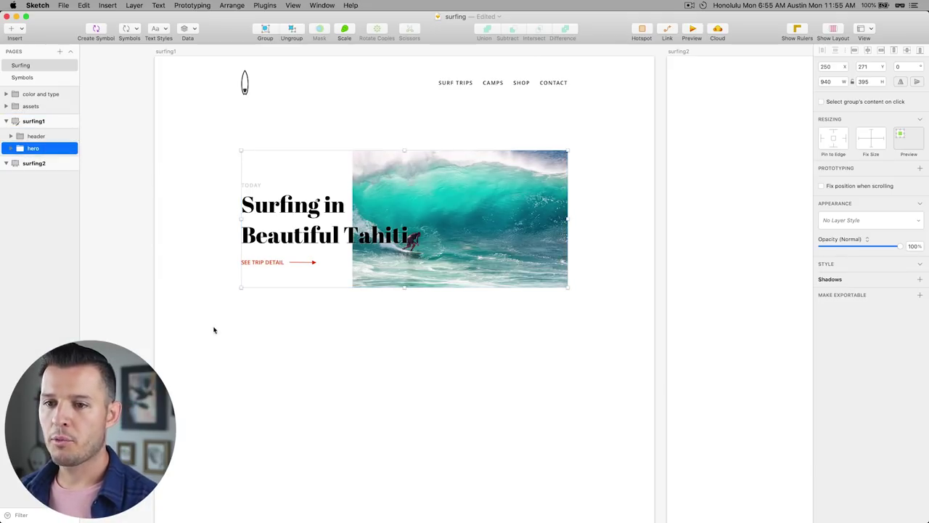
# Paste a copy of the Tahiti headline lower on the artboard
pyautogui.click(378, 336)
pyautogui.scroll(-4, 379, 336)
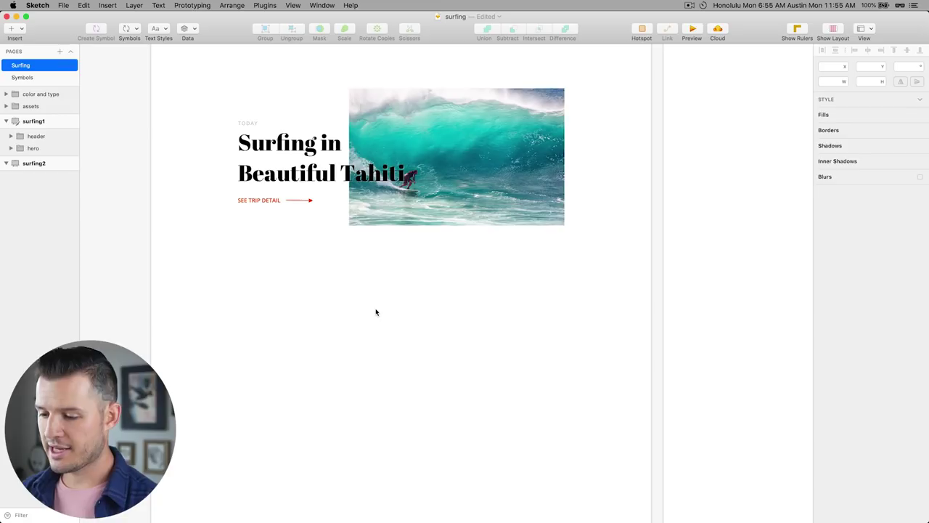
pyautogui.rightClick(356, 328)
pyautogui.click(372, 344)
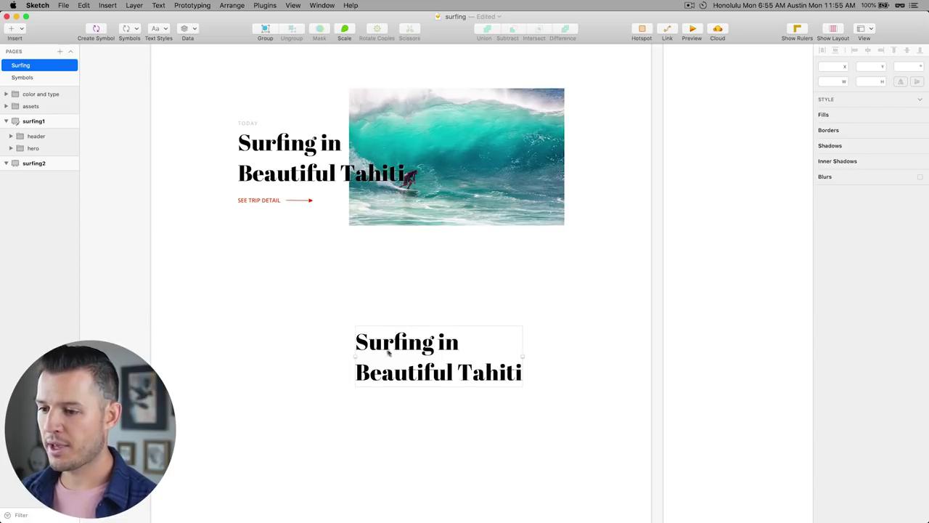
pyautogui.moveTo(372, 344); pyautogui.dragTo(349, 345)
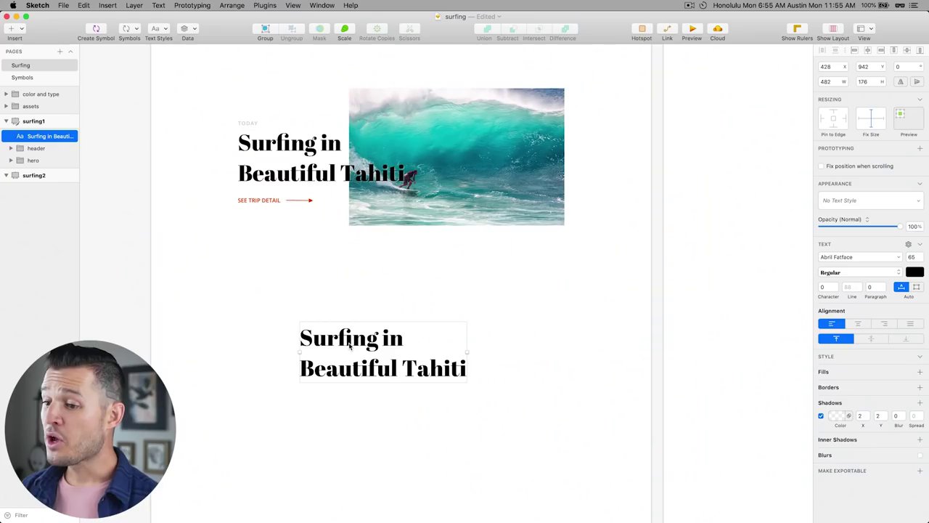
# Set the pasted title's font size to 36
pyautogui.moveTo(350, 347); pyautogui.dragTo(360, 346)
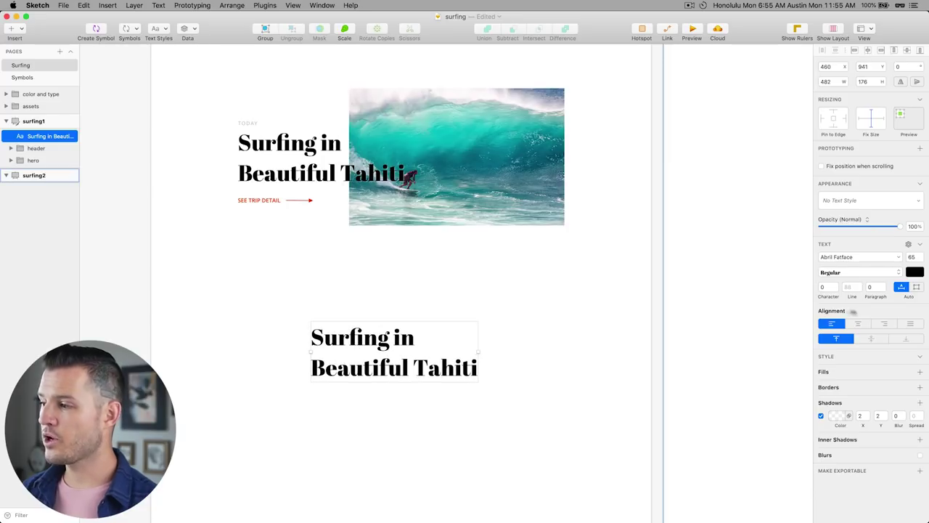
pyautogui.click(912, 256)
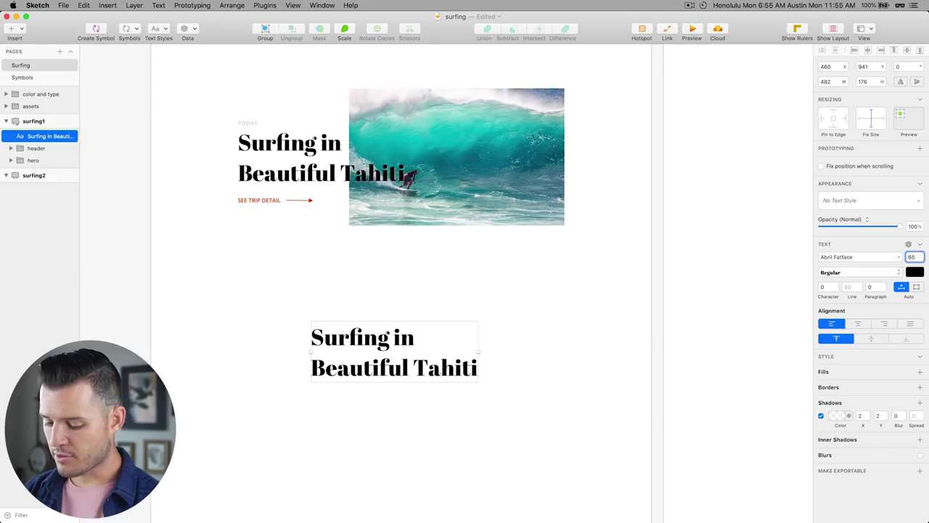
pyautogui.write('/2')
pyautogui.press('Return')
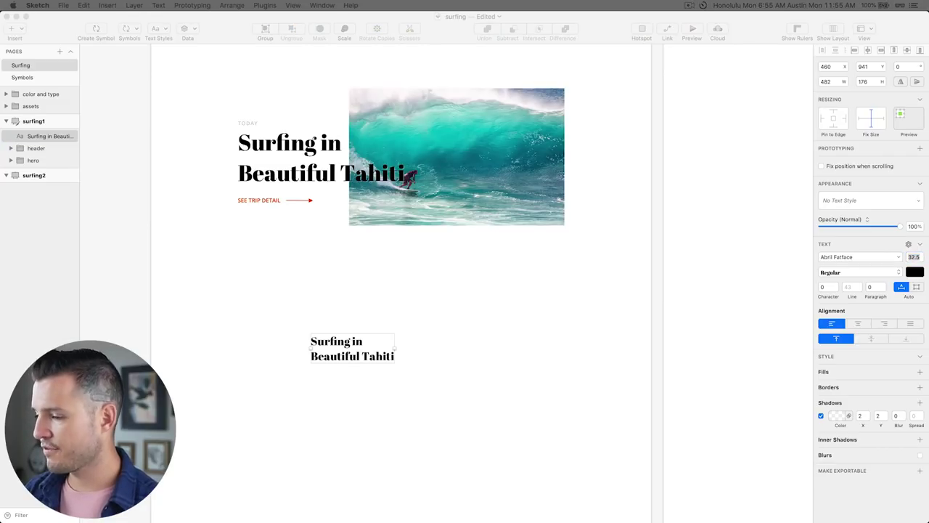
pyautogui.click(322, 369)
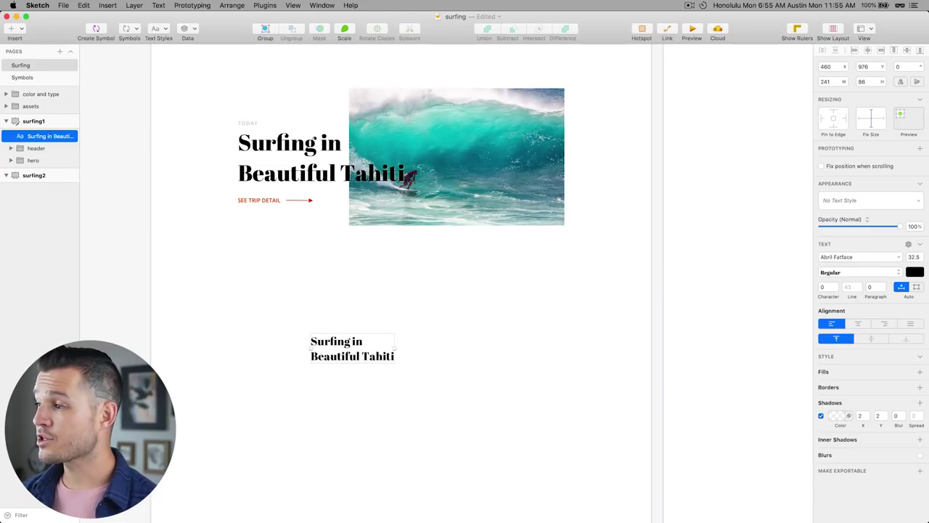
pyautogui.click(916, 256)
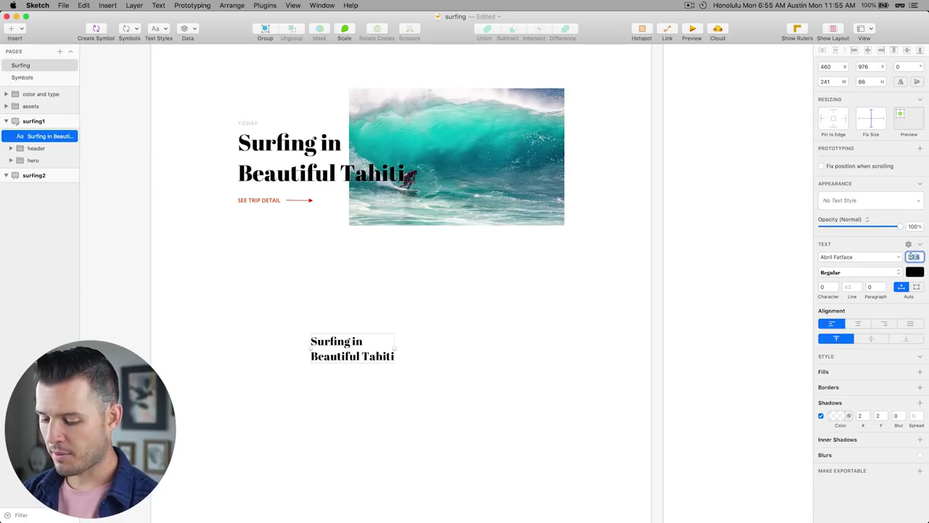
pyautogui.write('36')
pyautogui.press('Return')
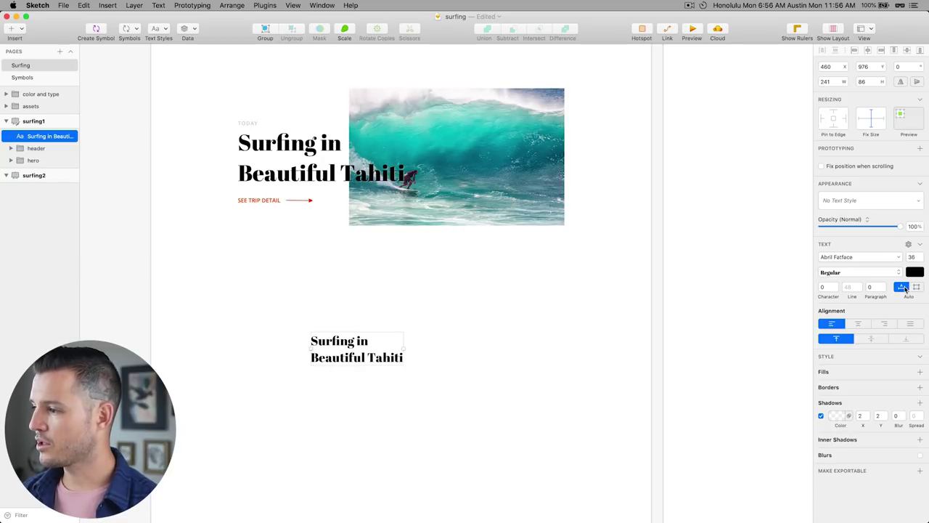
# Widen the title box to 612 px, join it onto one line and centre-align it
pyautogui.moveTo(408, 349); pyautogui.dragTo(523, 348)
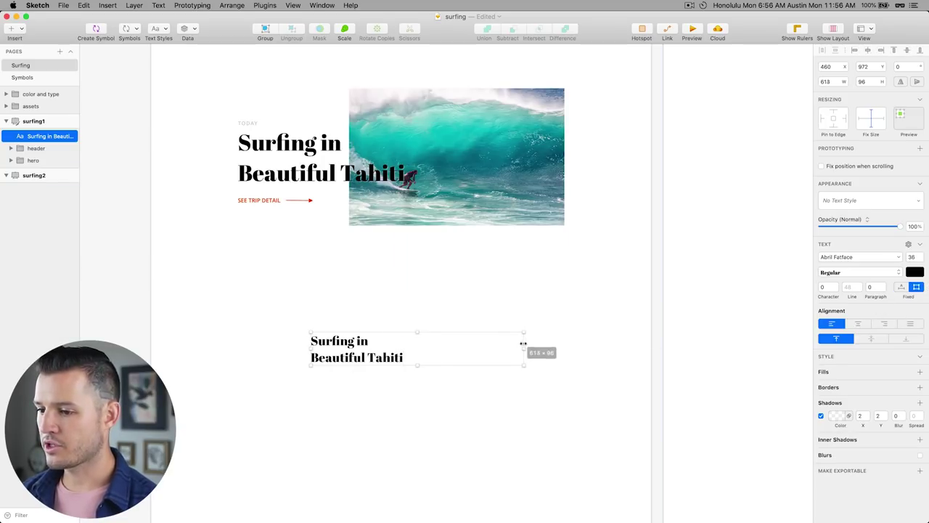
pyautogui.doubleClick(312, 358)
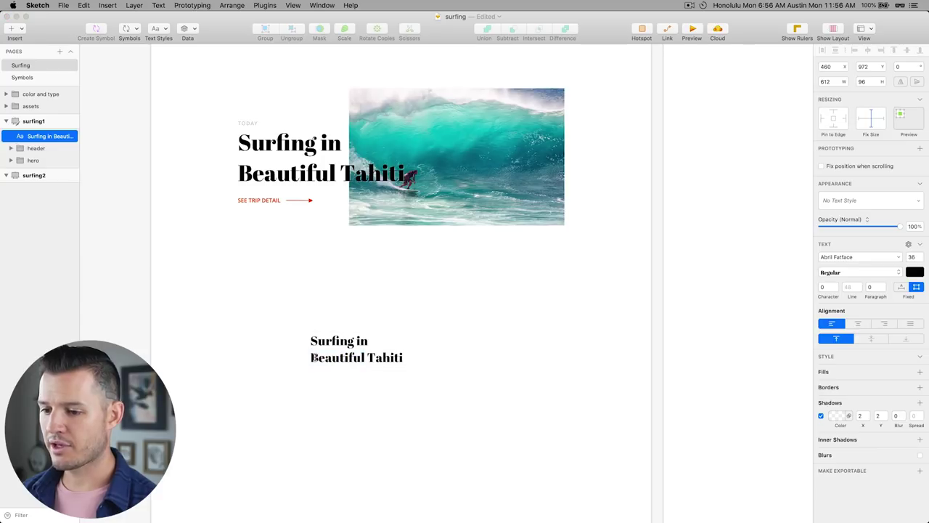
pyautogui.press('BackSpace')
pyautogui.press('Escape')
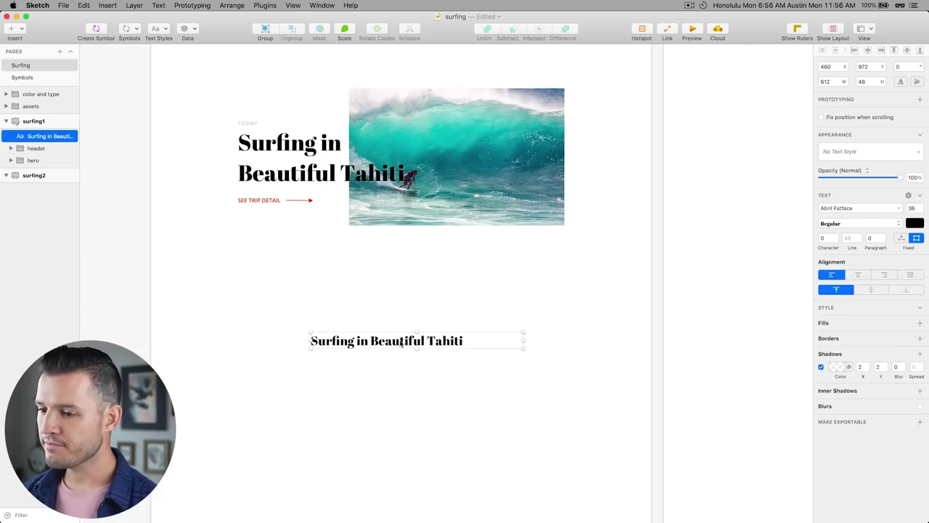
pyautogui.press('super+shift+backslash')
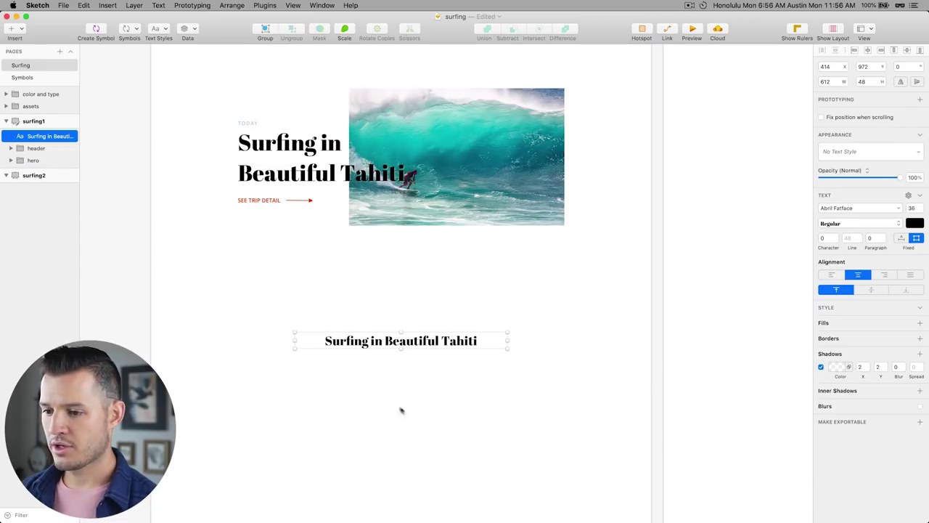
pyautogui.moveTo(406, 341); pyautogui.dragTo(403, 344)
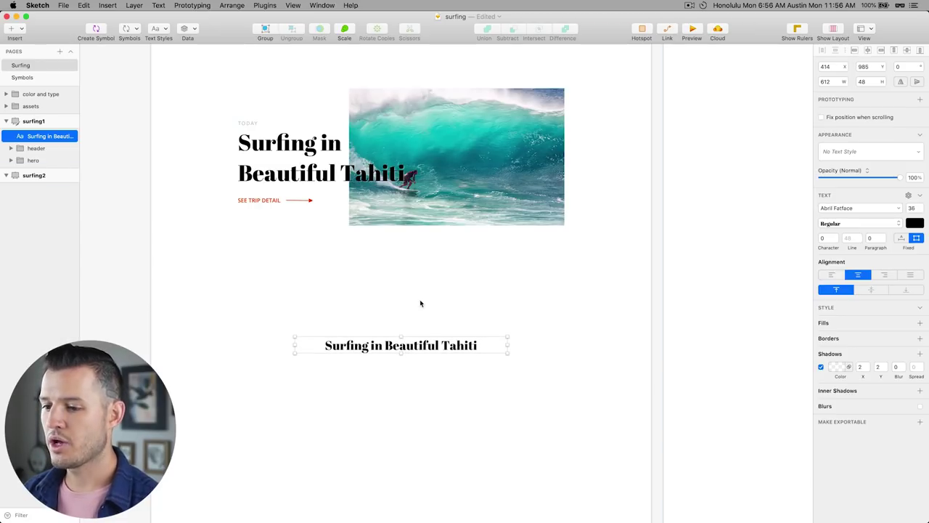
# Retype the heading as 'Other Popular Trips'
pyautogui.doubleClick(420, 344)
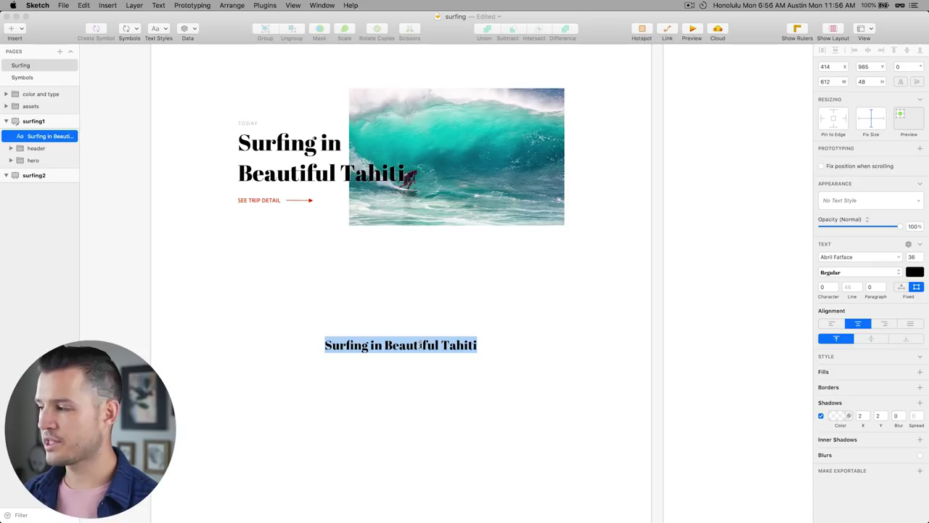
pyautogui.write('Other Pop')
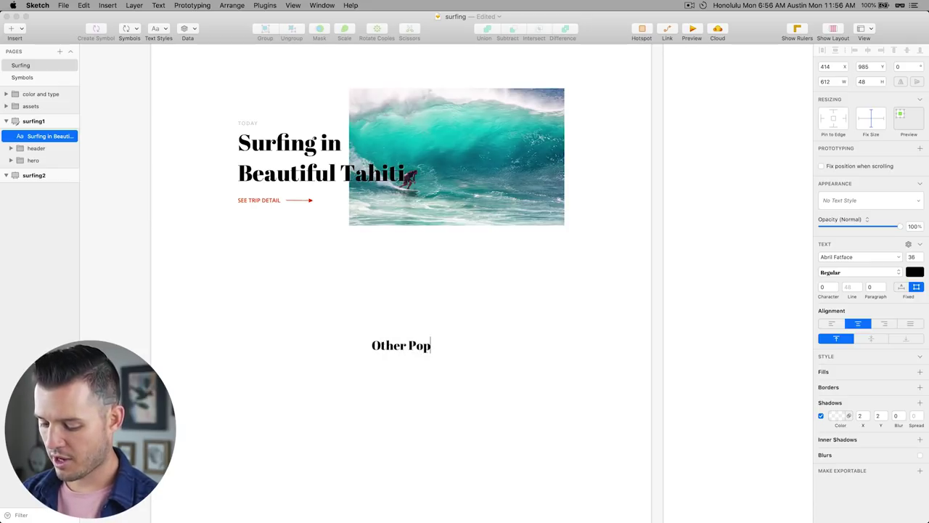
pyautogui.write('ular Tripe')
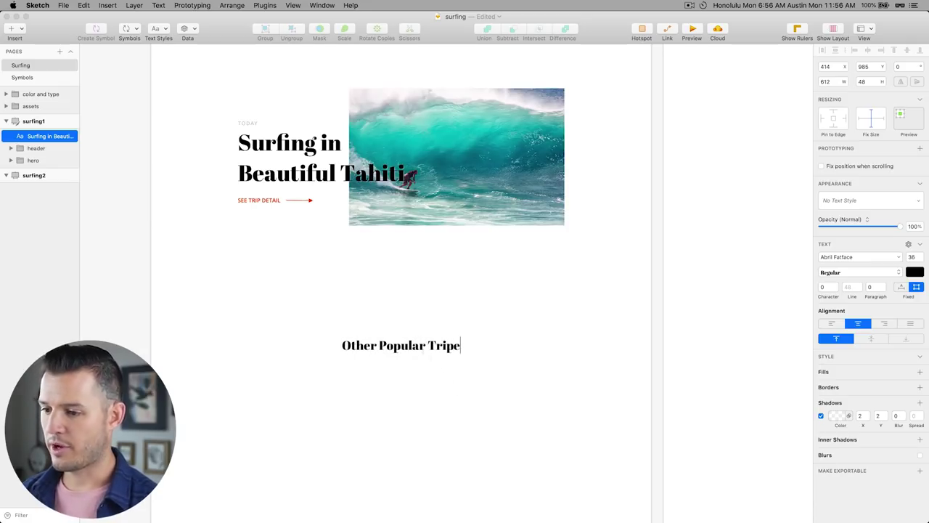
pyautogui.press('BackSpace')
pyautogui.write('s')
pyautogui.press('Escape')
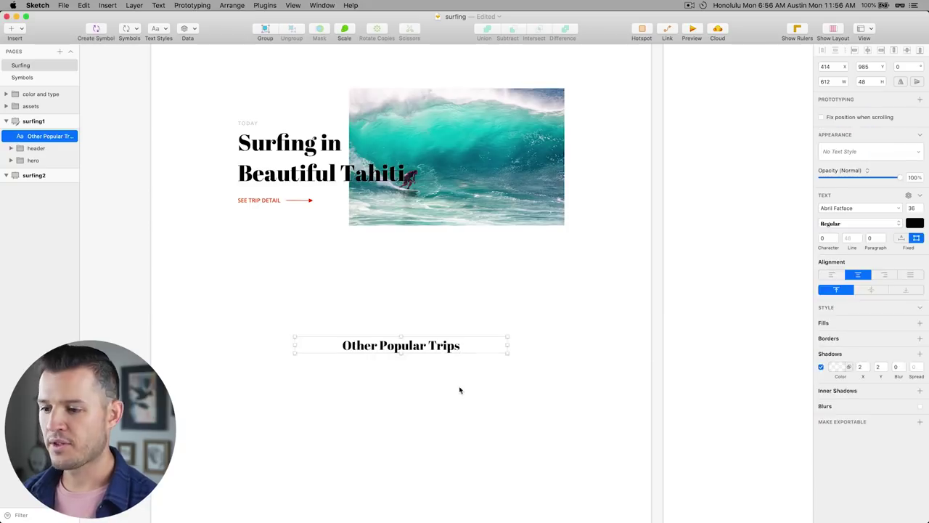
pyautogui.press('Escape')
pyautogui.scroll(3, 472, 337)
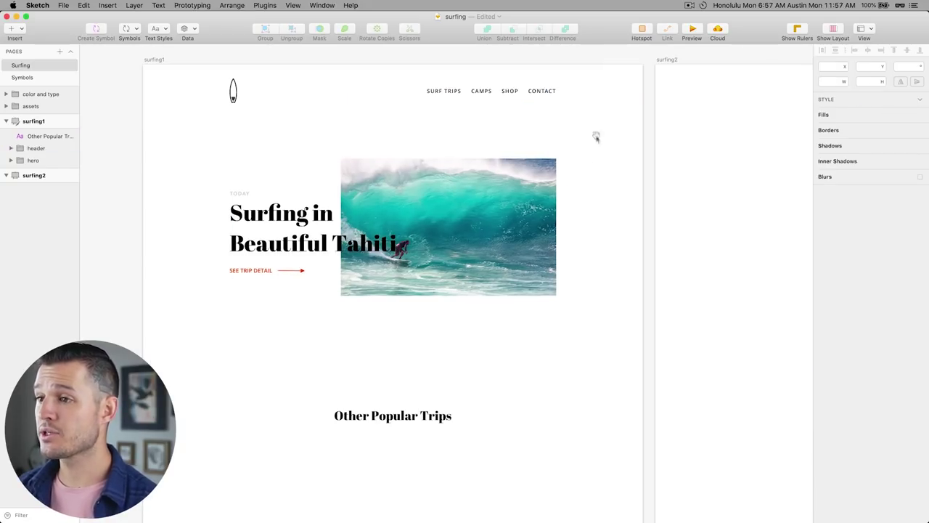
# Create a new 'Body' text style from the surfing description paragraph
pyautogui.scroll(12, 595, 137)
pyautogui.click(386, 184)
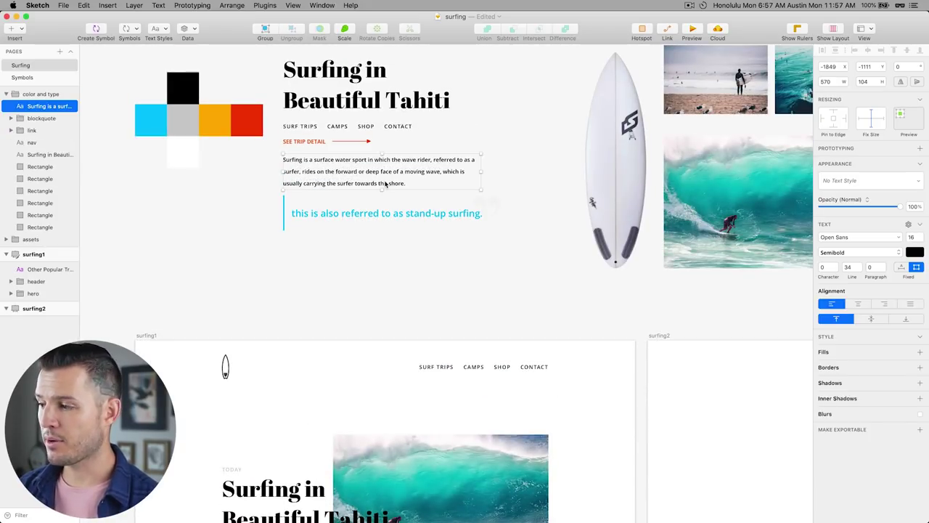
pyautogui.click(870, 180)
pyautogui.click(848, 189)
pyautogui.write('Bo')
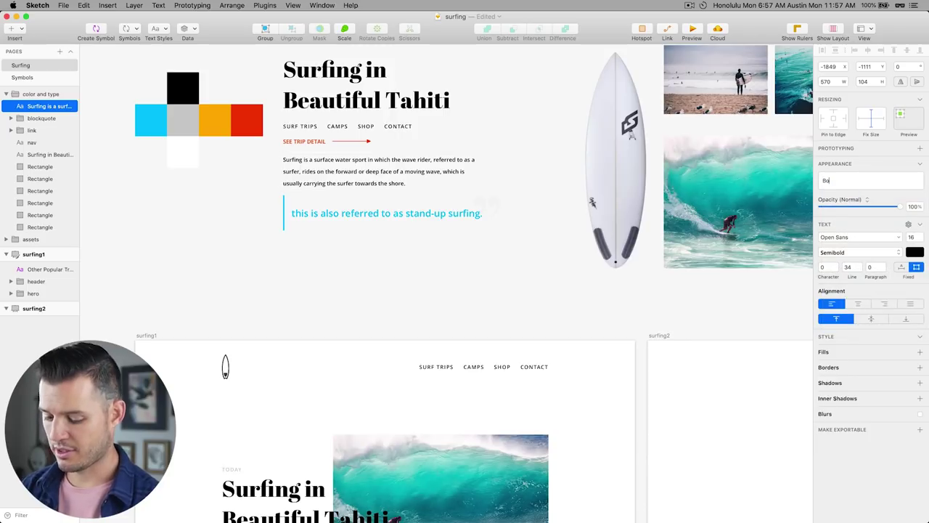
pyautogui.write('dy')
pyautogui.press('Return')
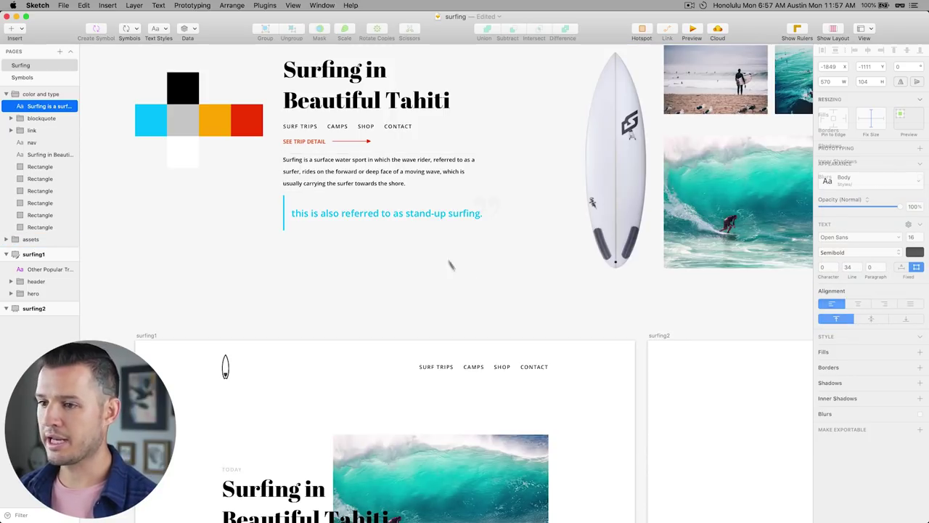
# Move the paragraph below Other Popular Trips and centre-align it
pyautogui.press('super+x')
pyautogui.press('super+v')
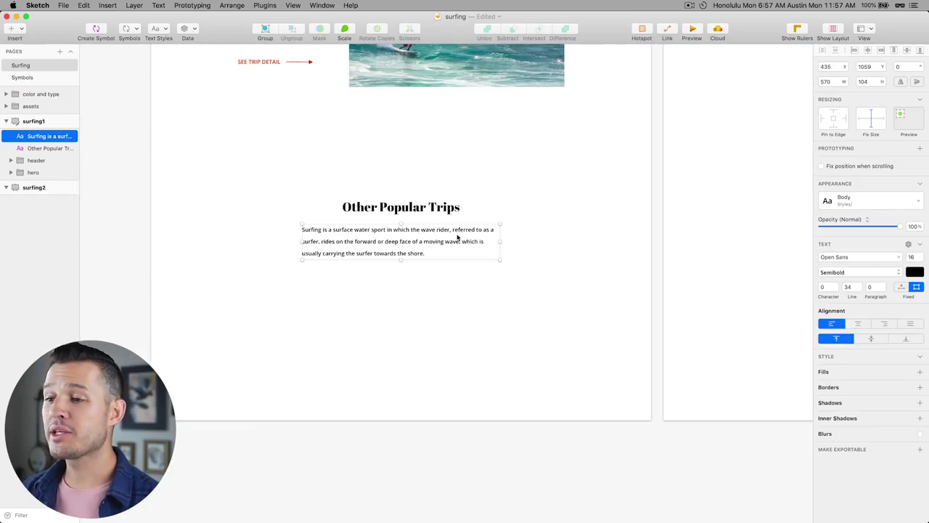
pyautogui.click(862, 323)
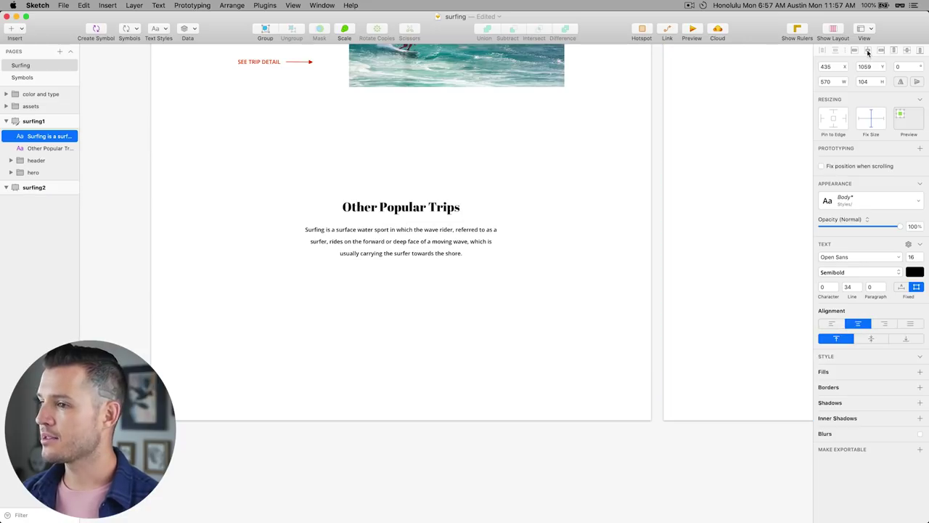
pyautogui.click(409, 209)
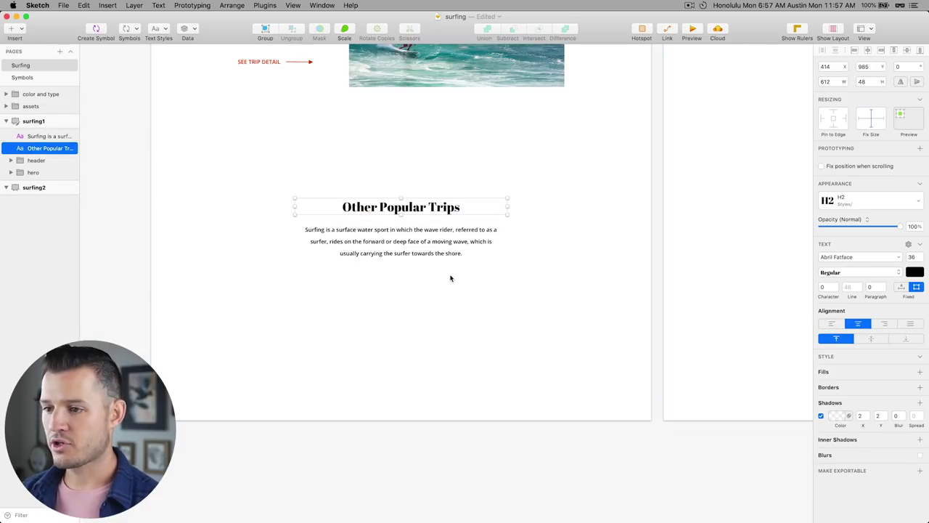
pyautogui.click(433, 251)
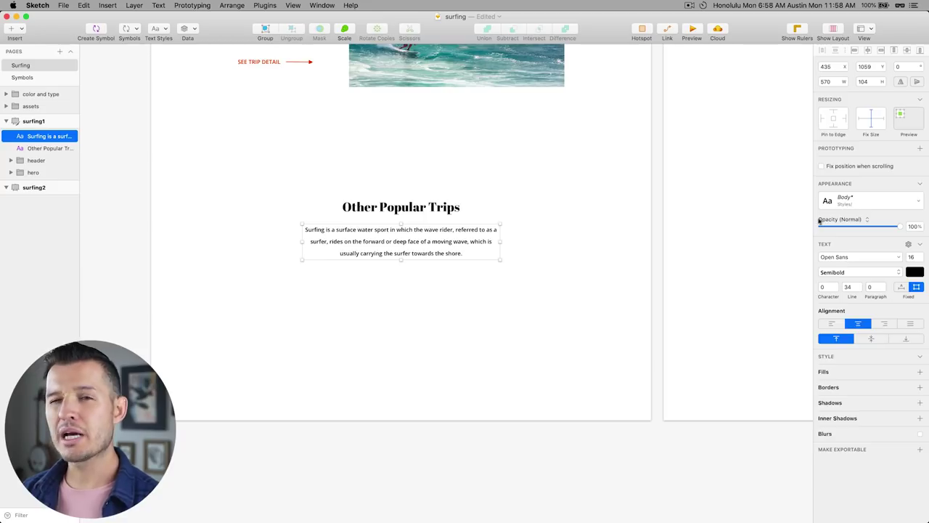
pyautogui.click(474, 308)
# Widen the paragraph to 776 px so it wraps on two lines, and show the layout grid
pyautogui.scroll(1, 471, 308)
pyautogui.hscroll(1, 470, 308)
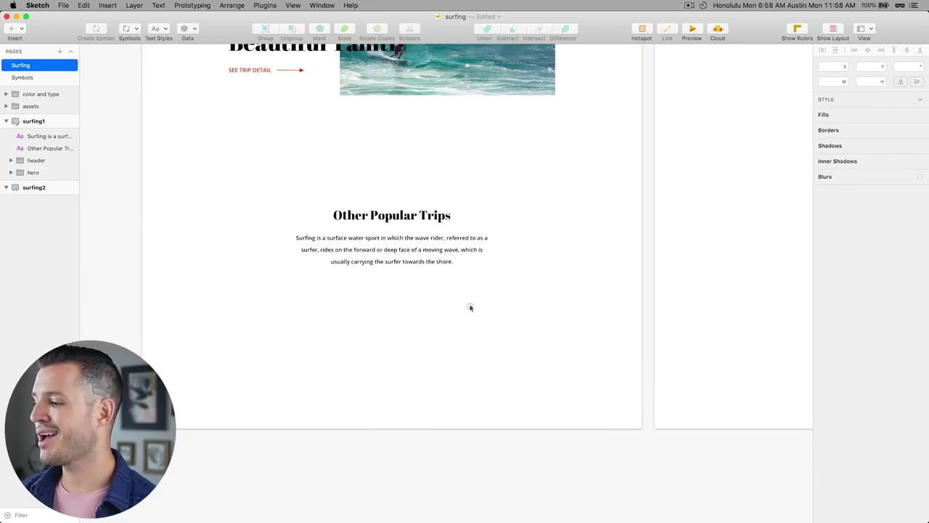
pyautogui.click(464, 254)
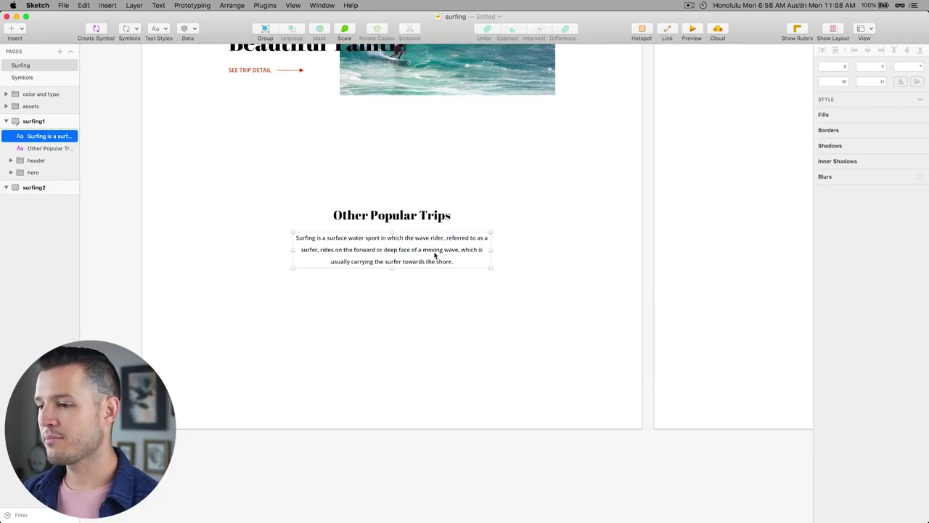
pyautogui.moveTo(492, 249); pyautogui.dragTo(526, 250)
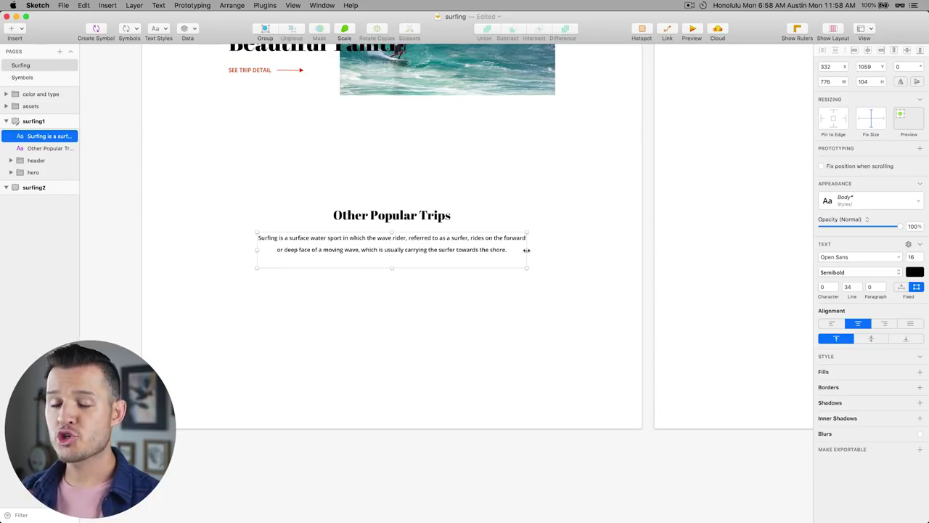
pyautogui.press('r')
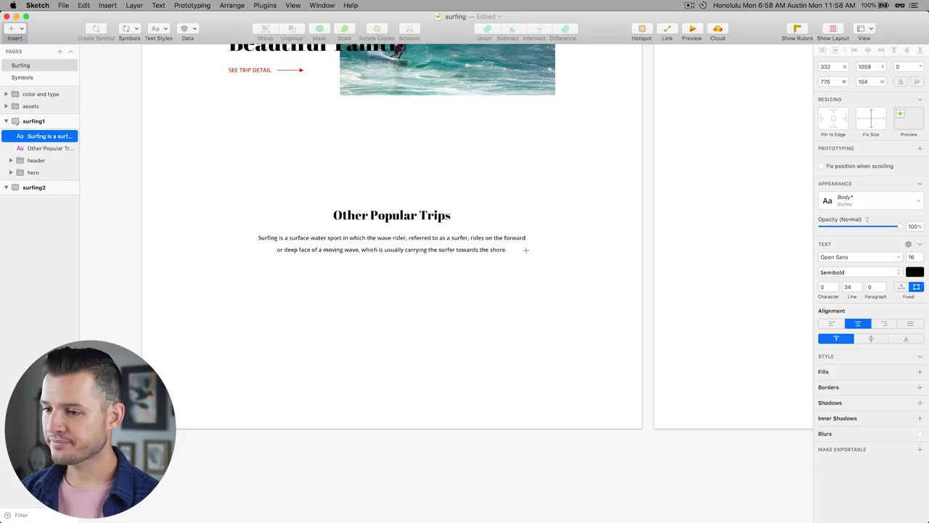
pyautogui.hotkey('ctrl', 'l')
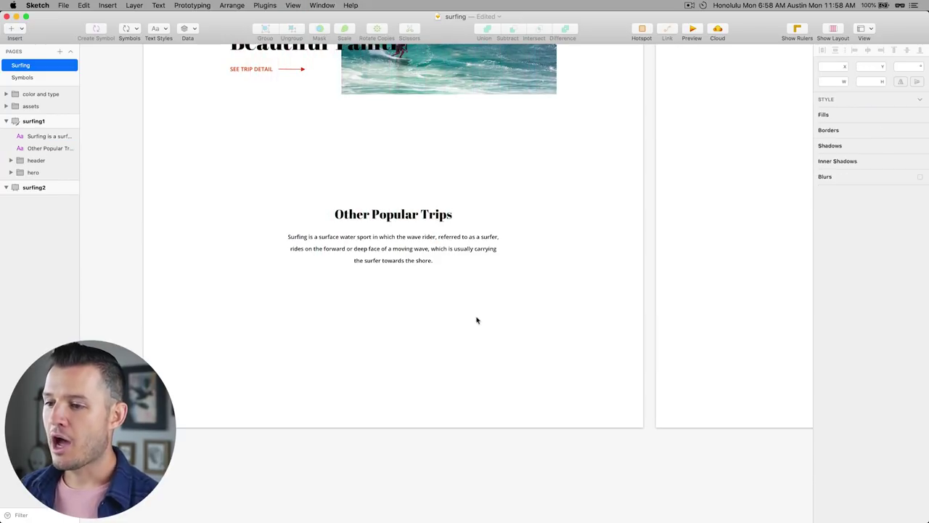
# Paste the three mood-board surf photos onto surfing1 below the paragraph
pyautogui.scroll(10, 476, 320)
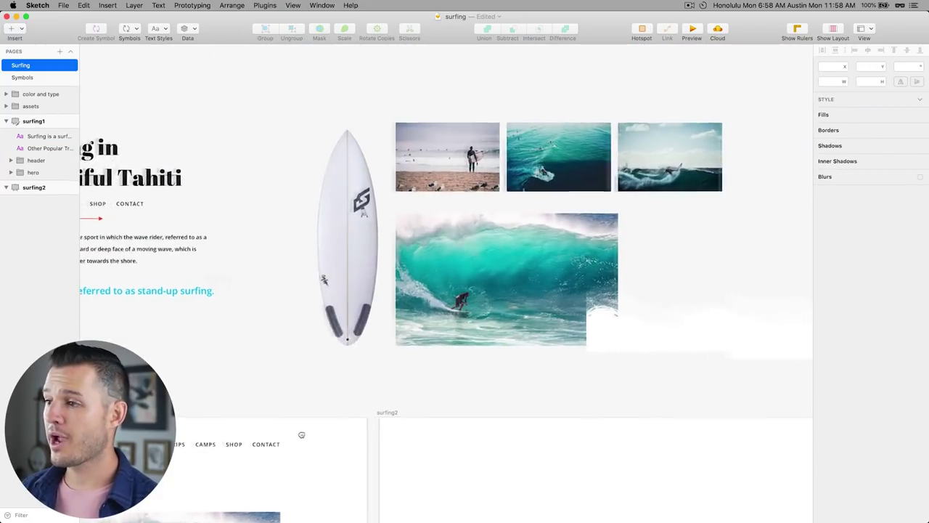
pyautogui.click(440, 156)
pyautogui.doubleClick(440, 156)
pyautogui.keyDown('shift'); pyautogui.click(552, 156); pyautogui.keyUp('shift')
pyautogui.keyDown('shift'); pyautogui.click(665, 149); pyautogui.keyUp('shift')
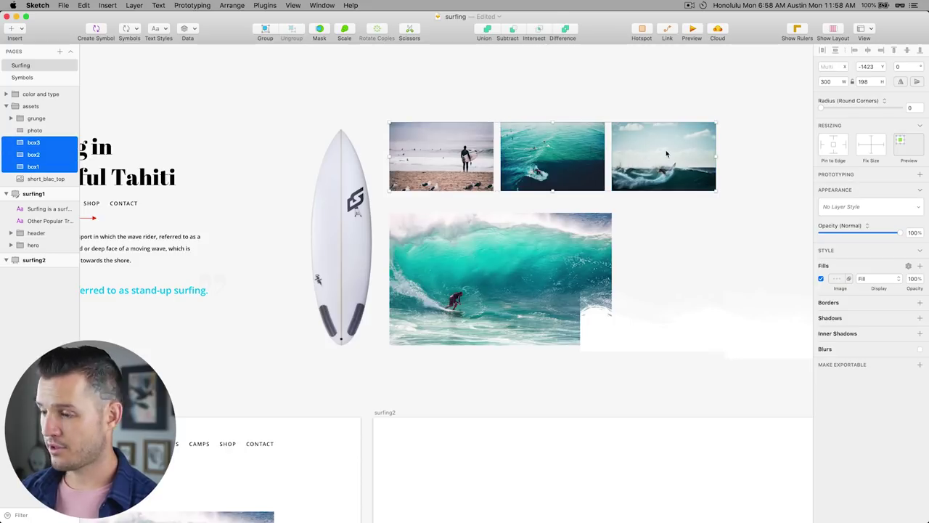
pyautogui.scroll(-15, 435, 232)
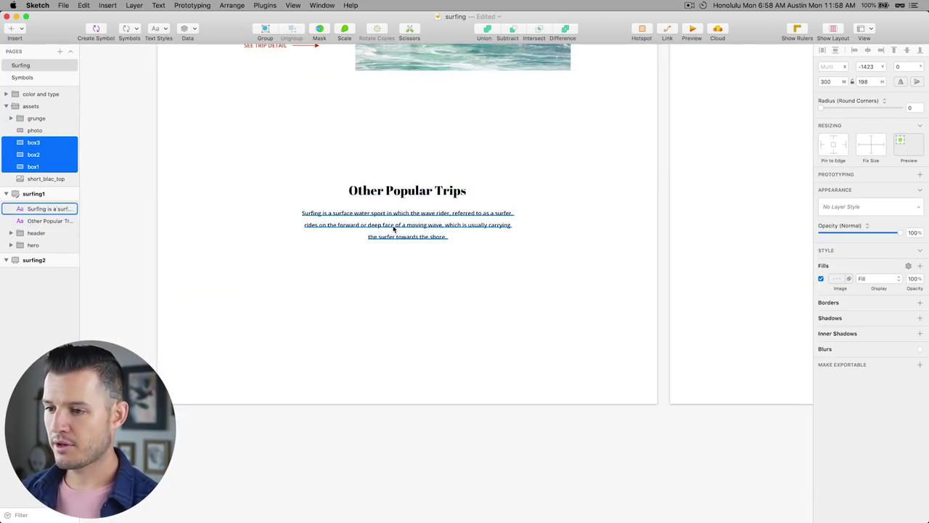
pyautogui.click(394, 227)
pyautogui.hotkey('ctrl', 'l')
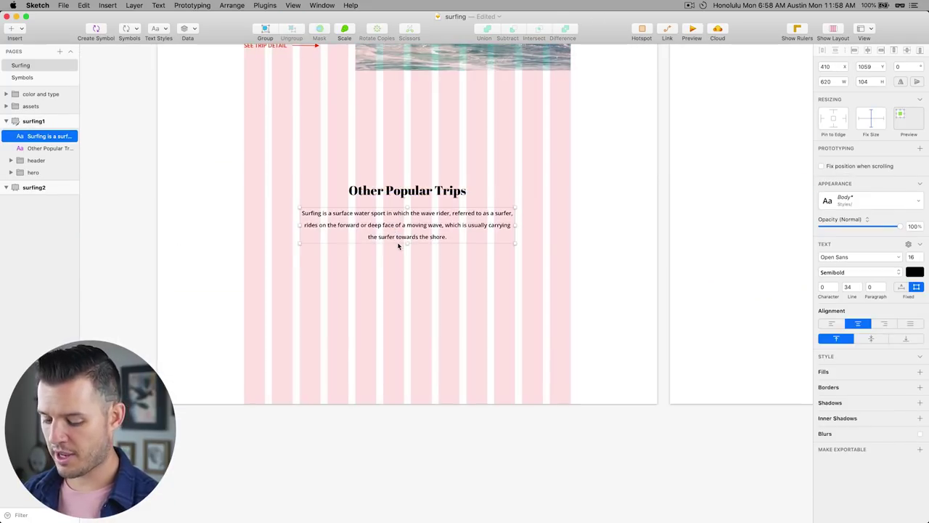
pyautogui.press('super+v')
pyautogui.moveTo(397, 246); pyautogui.dragTo(392, 305)
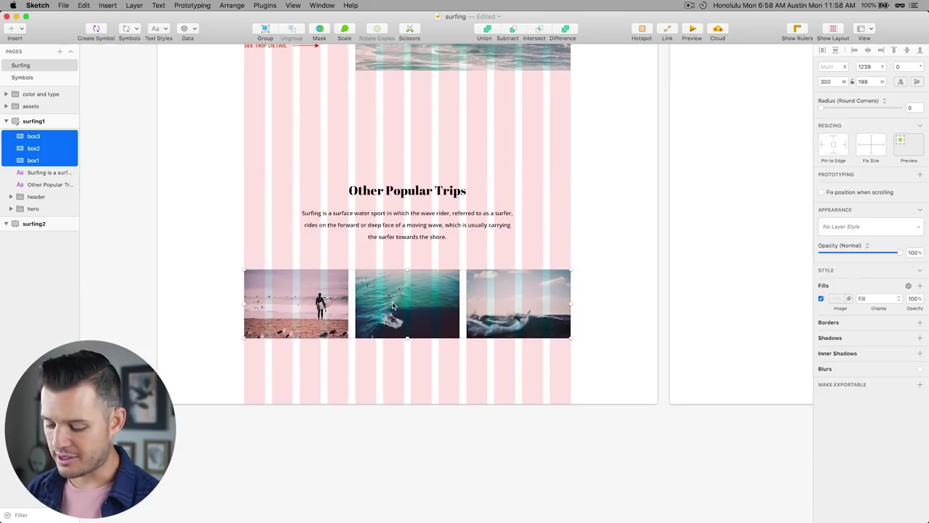
# Move the three photos up closer beneath the paragraph and check alignment against the grid
pyautogui.hotkey('ctrl', 'l')
pyautogui.hotkey('ctrl', 'l')
pyautogui.hotkey('ctrl', 'l')
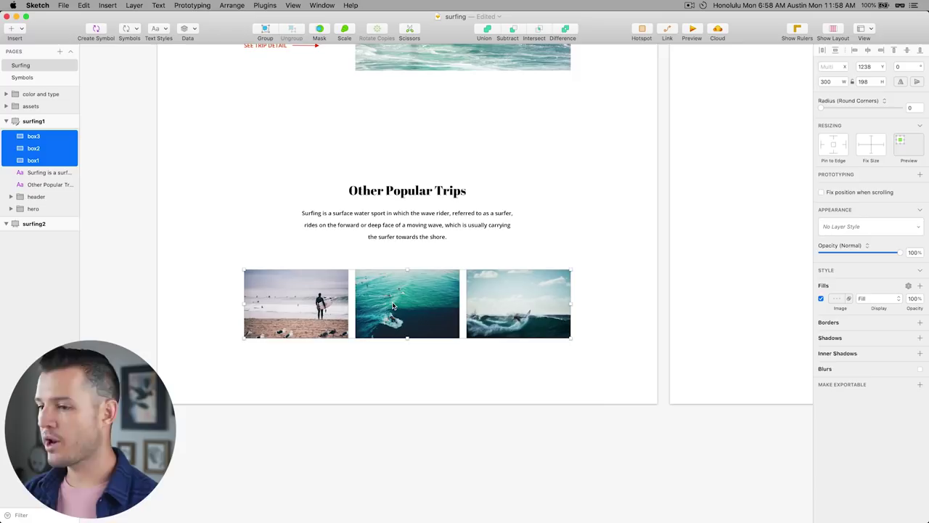
pyautogui.moveTo(418, 305); pyautogui.dragTo(415, 289)
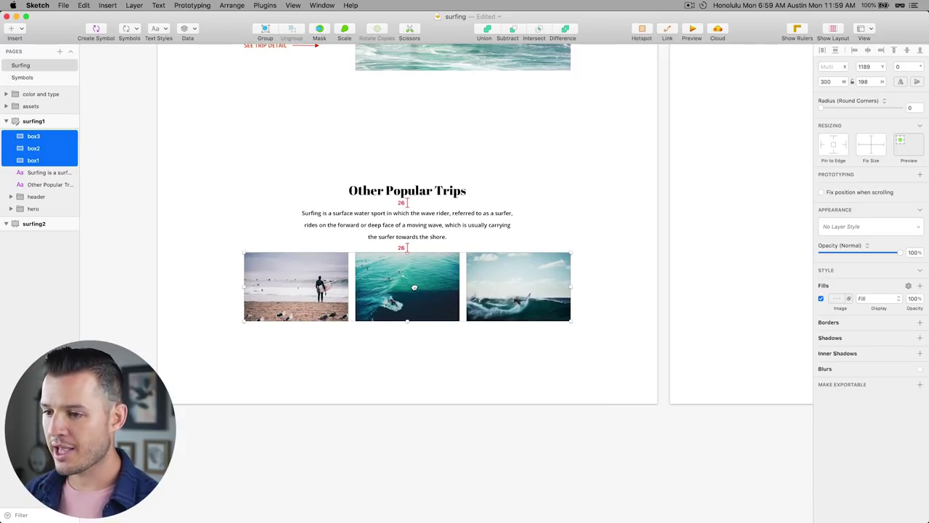
pyautogui.click(416, 227)
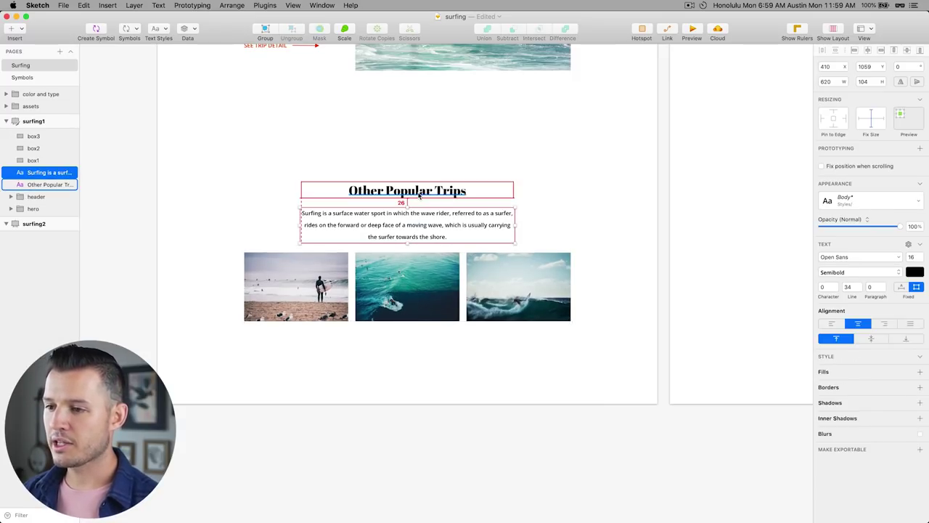
pyautogui.moveTo(537, 343); pyautogui.dragTo(259, 275)
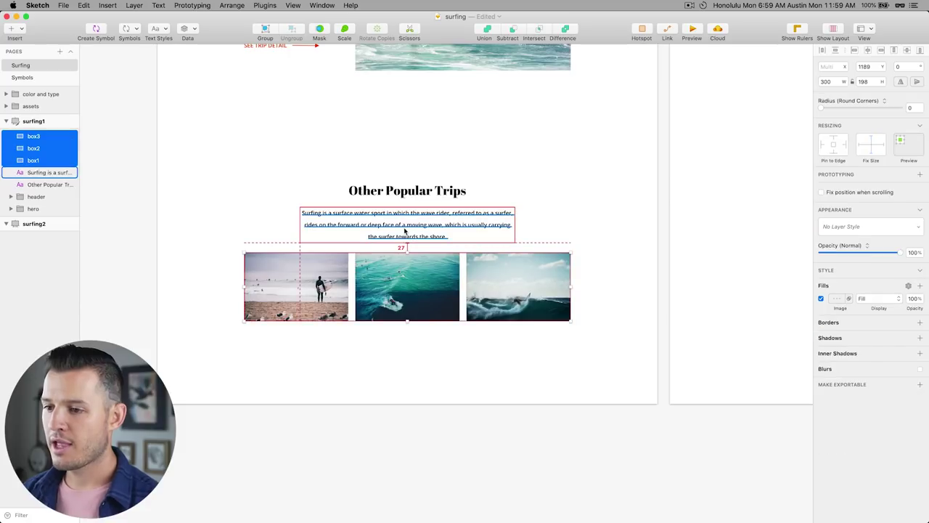
pyautogui.click(447, 360)
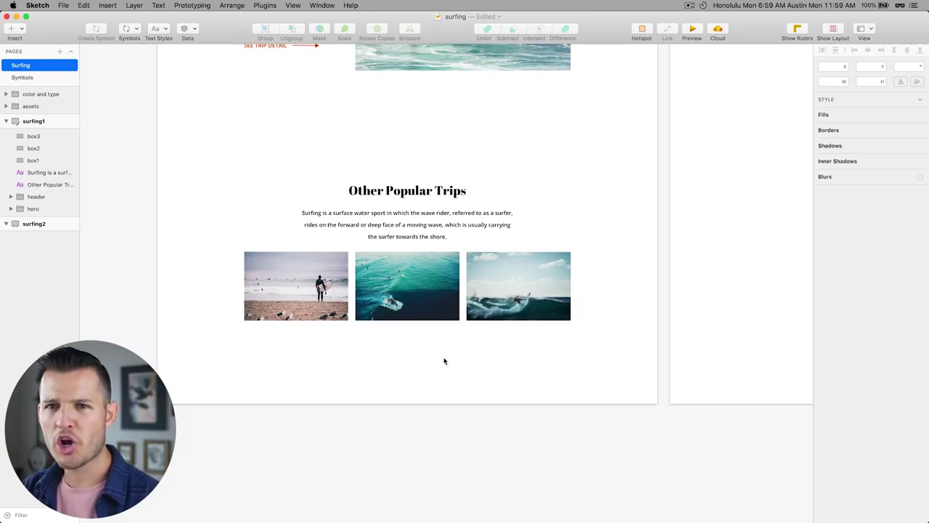
pyautogui.hotkey('ctrl', 'l')
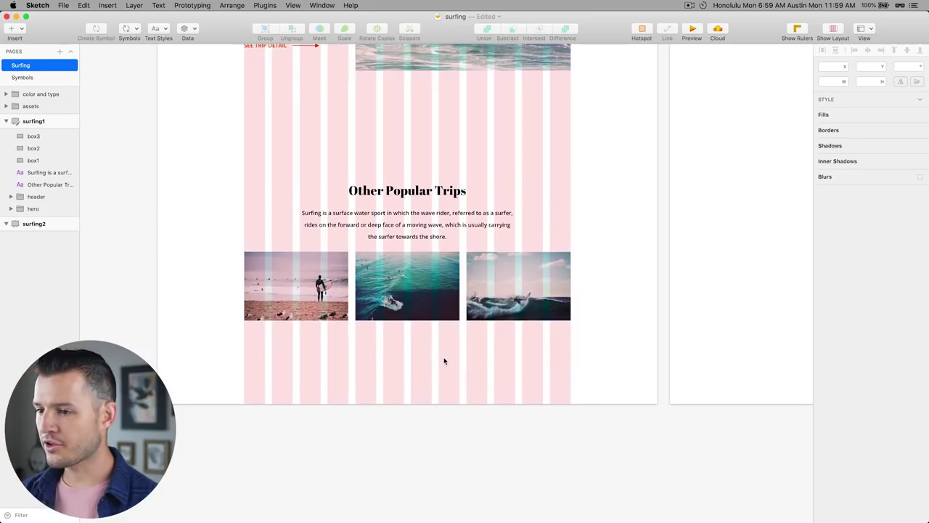
pyautogui.hotkey('ctrl', 'l')
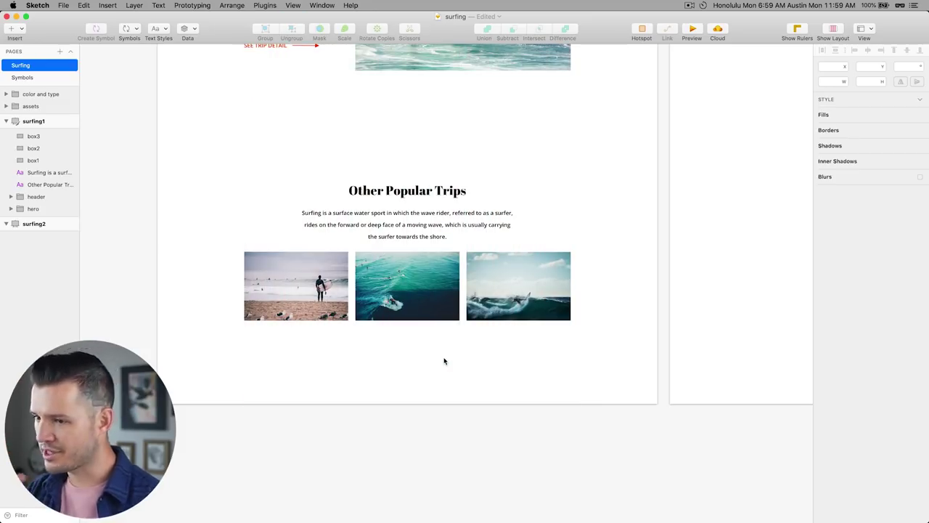
# Select the whole Other Popular Trips section and nudge it upward
pyautogui.scroll(-1, 444, 361)
pyautogui.scroll(5, 476, 265)
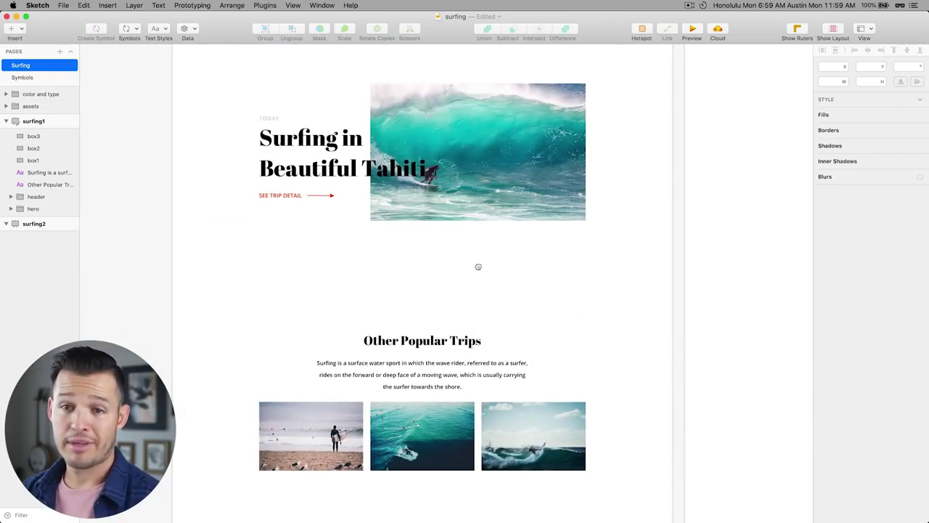
pyautogui.scroll(-2, 571, 298)
pyautogui.moveTo(570, 257); pyautogui.dragTo(275, 419)
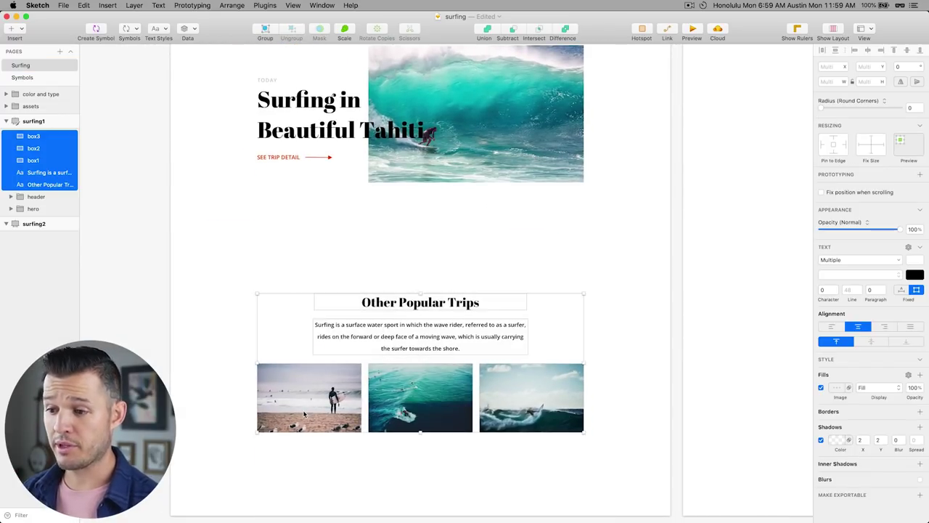
pyautogui.hotkey('shift', 'Up')
pyautogui.hotkey('shift', 'Up')
pyautogui.hotkey('shift', 'Up')
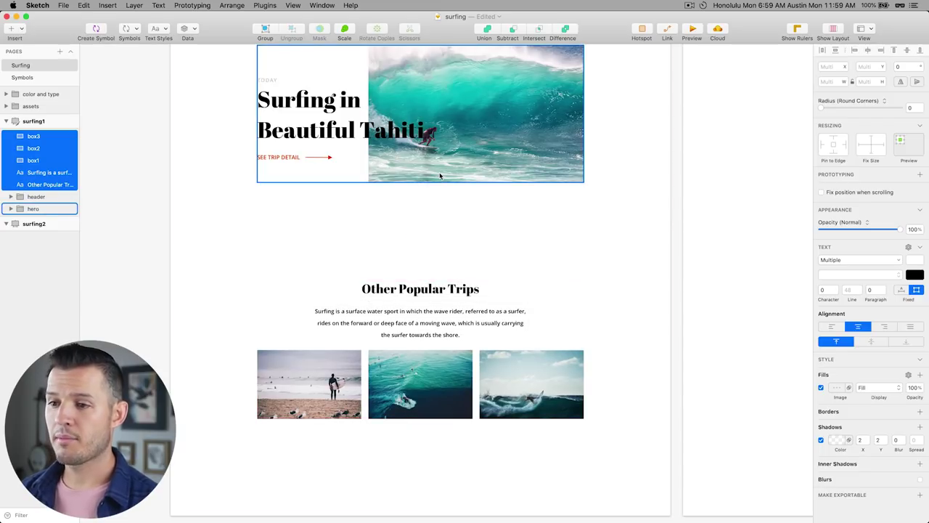
# Paste a copy of the SEE TRIP DETAIL link under the first photo and relabel it CANCUN
pyautogui.doubleClick(281, 158)
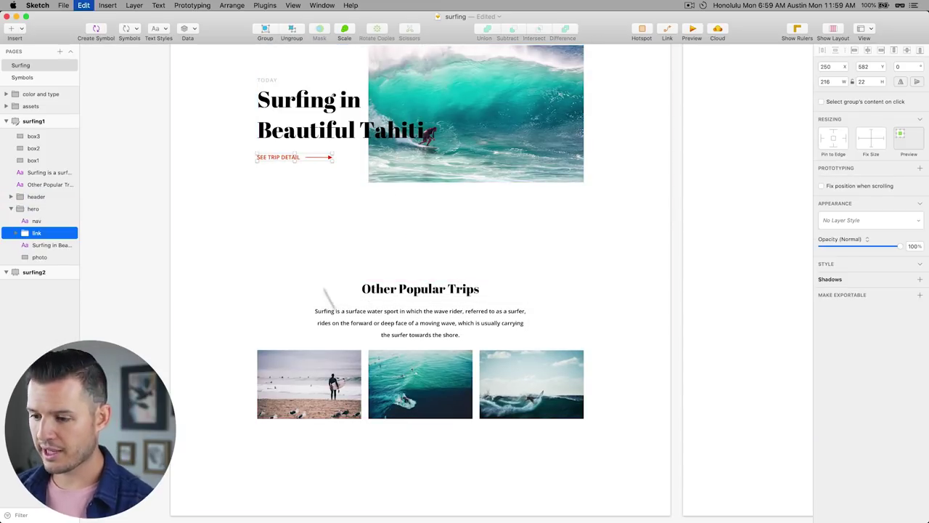
pyautogui.click(390, 477)
pyautogui.scroll(-5, 407, 290)
pyautogui.click(349, 175)
pyautogui.press('super+v')
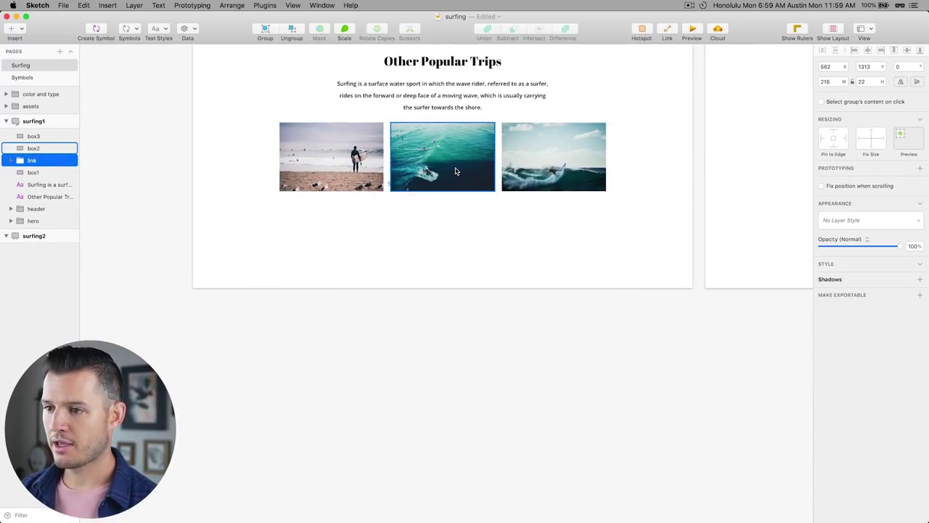
pyautogui.moveTo(456, 171); pyautogui.dragTo(335, 203)
pyautogui.doubleClick(326, 201)
pyautogui.doubleClick(326, 201)
pyautogui.write('C')
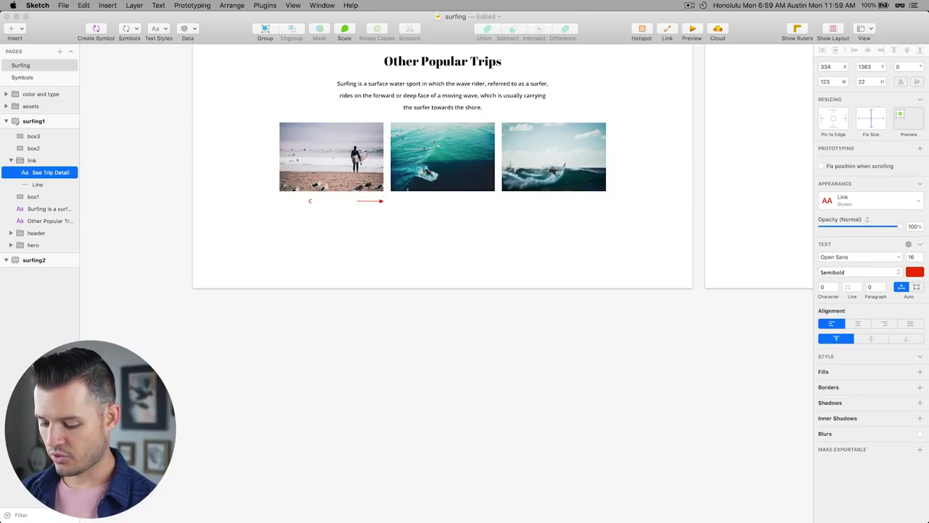
pyautogui.write('ancun')
pyautogui.press('Escape')
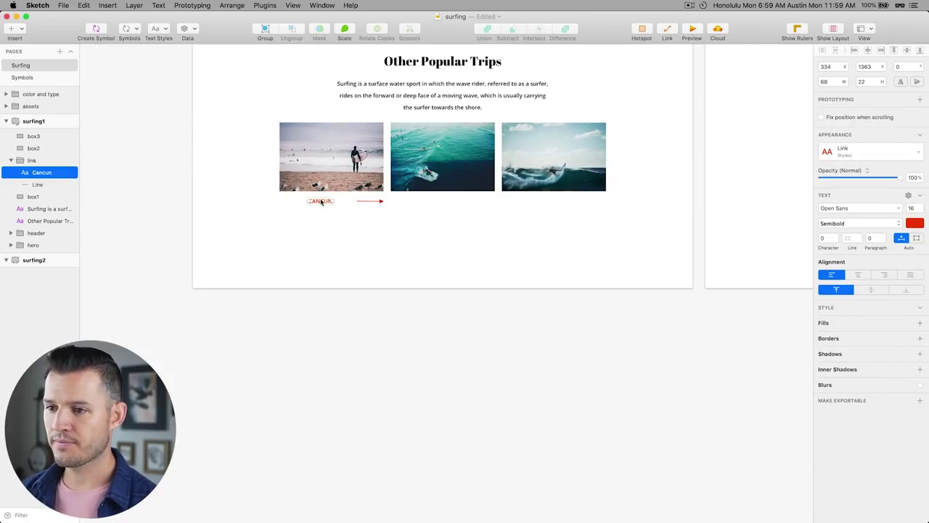
# Shift the CANCUN label toward the arrow, shorten the arrow line, and right-align the label
pyautogui.moveTo(319, 201); pyautogui.dragTo(339, 201)
pyautogui.click(372, 202)
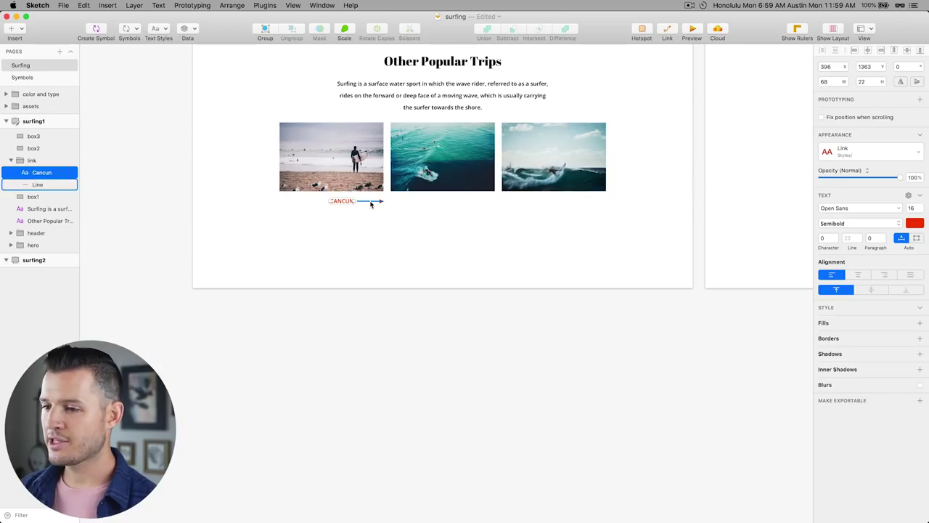
pyautogui.moveTo(360, 204); pyautogui.dragTo(367, 201)
pyautogui.click(359, 207)
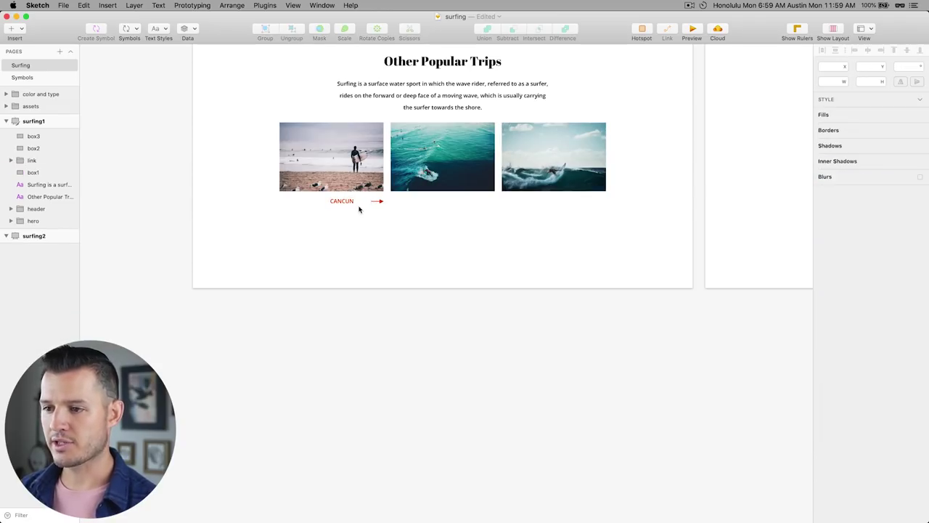
pyautogui.click(343, 201)
pyautogui.doubleClick(346, 202)
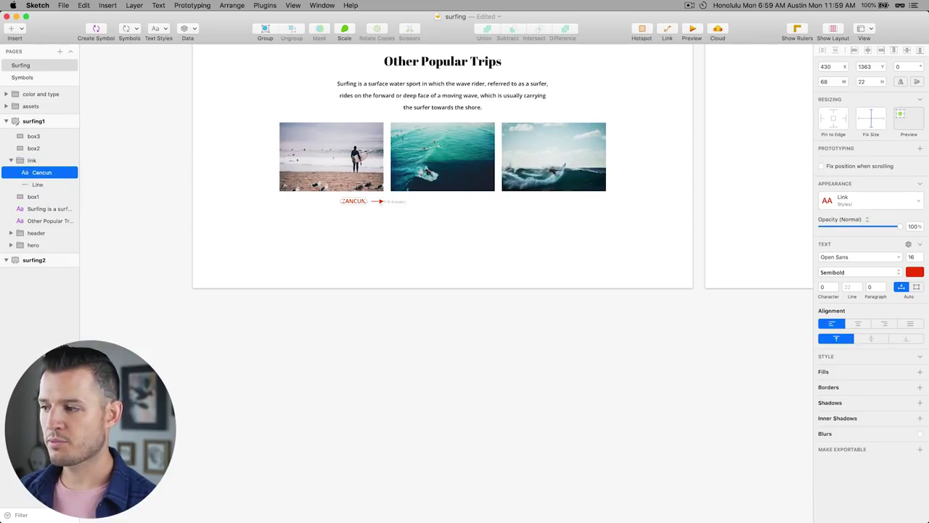
pyautogui.click(883, 324)
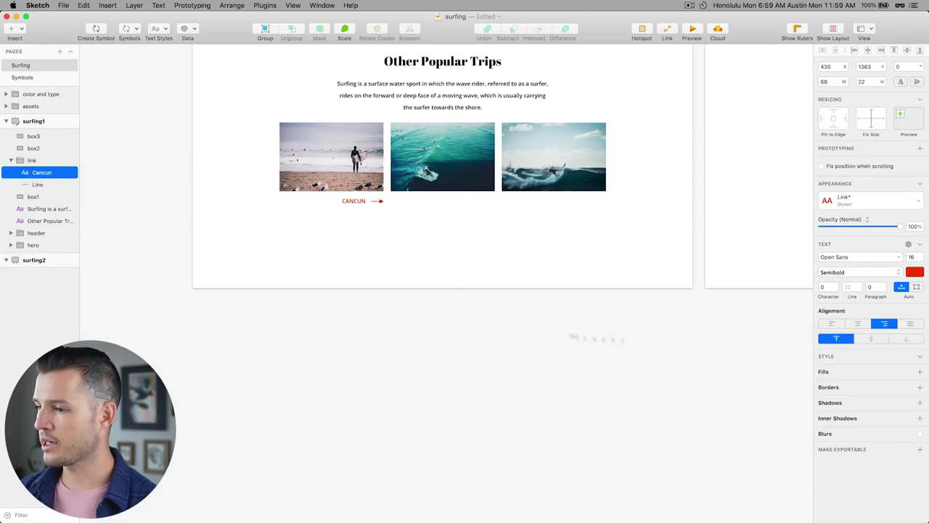
# Duplicate the CANCUN link under the middle photo and relabel it AUSTRALIA
pyautogui.click(380, 213)
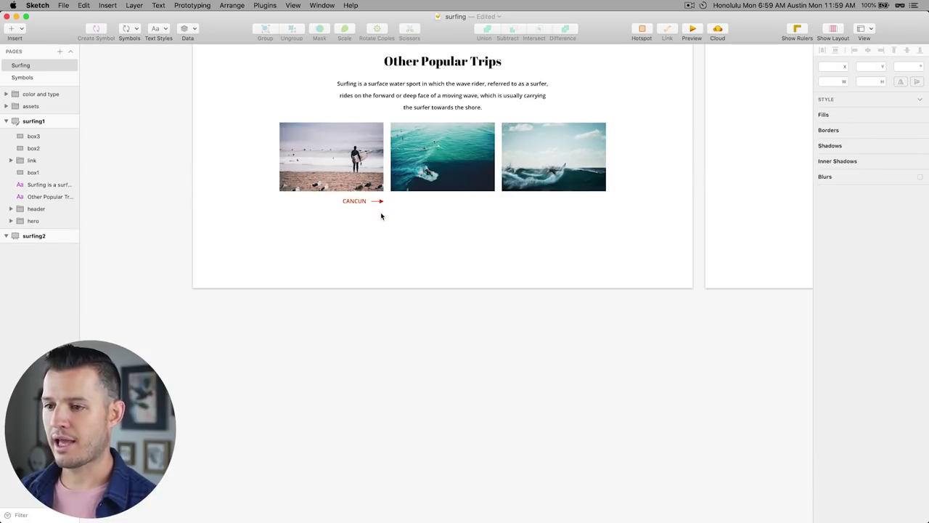
pyautogui.click(370, 202)
pyautogui.moveTo(370, 202); pyautogui.dragTo(469, 203)
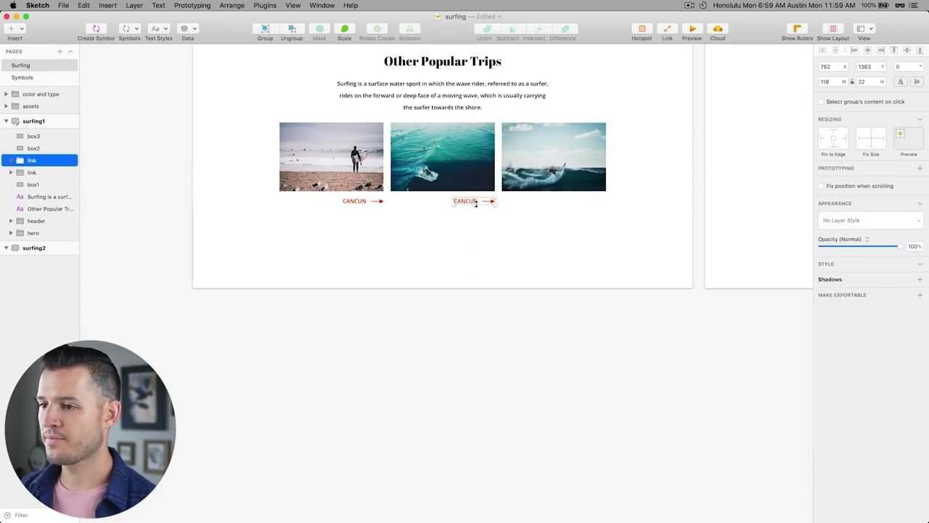
pyautogui.doubleClick(471, 204)
pyautogui.press('super+a')
pyautogui.write('Au')
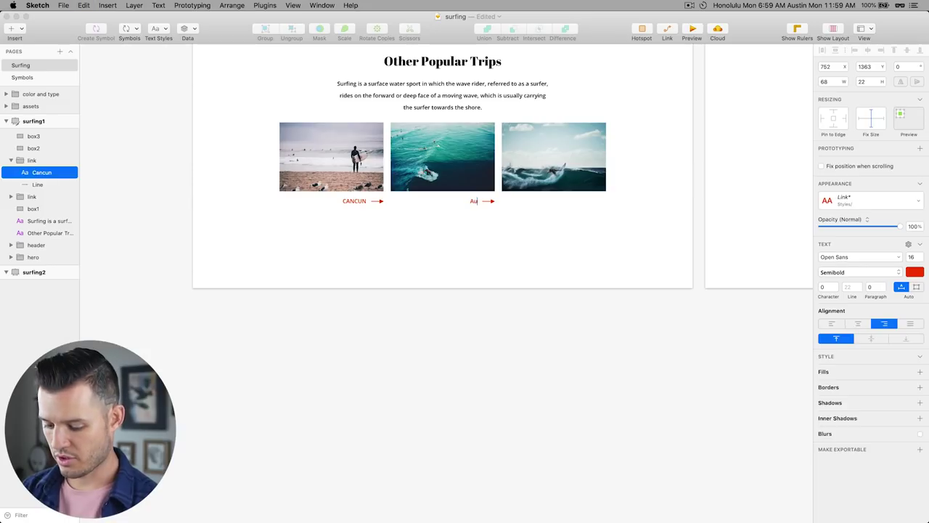
pyautogui.press('Escape')
pyautogui.click(492, 240)
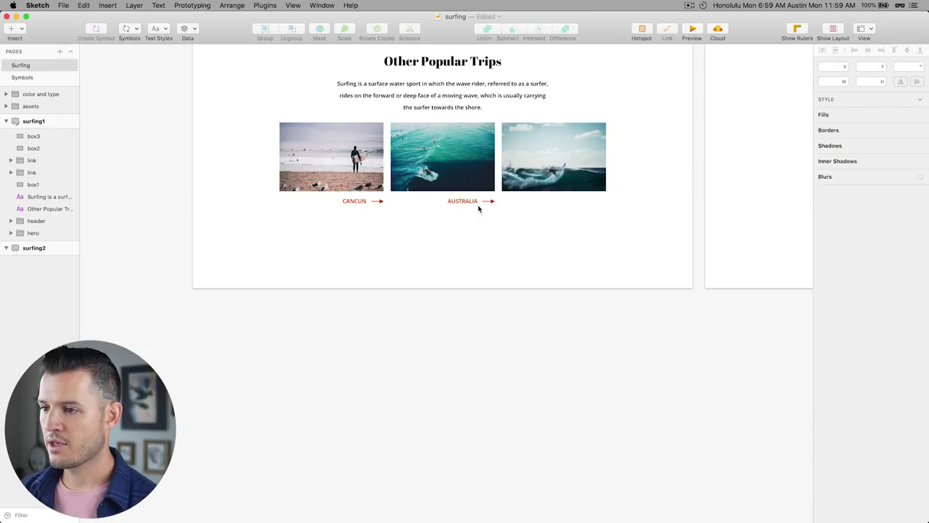
# Duplicate the link under the third photo and relabel it HAWAII
pyautogui.click(475, 203)
pyautogui.moveTo(476, 204); pyautogui.dragTo(589, 204)
pyautogui.doubleClick(576, 202)
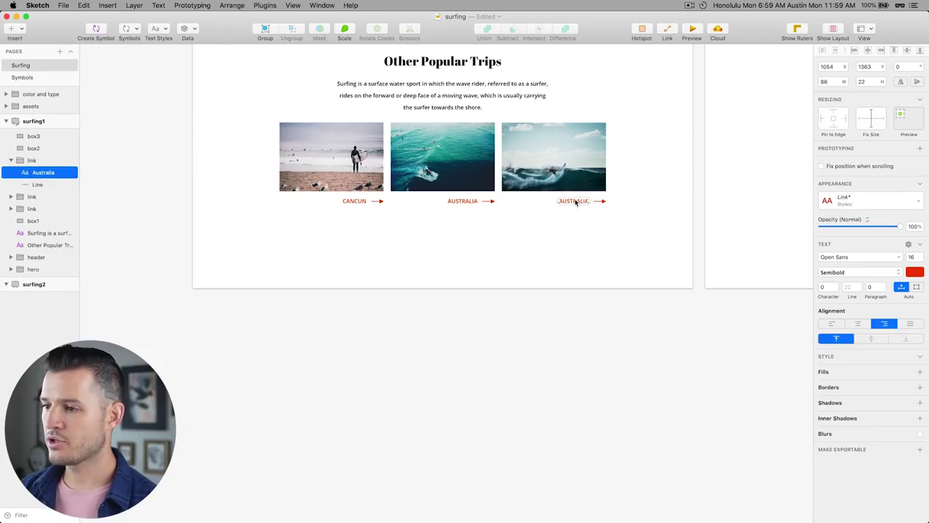
pyautogui.doubleClick(576, 200)
pyautogui.write('Hawa')
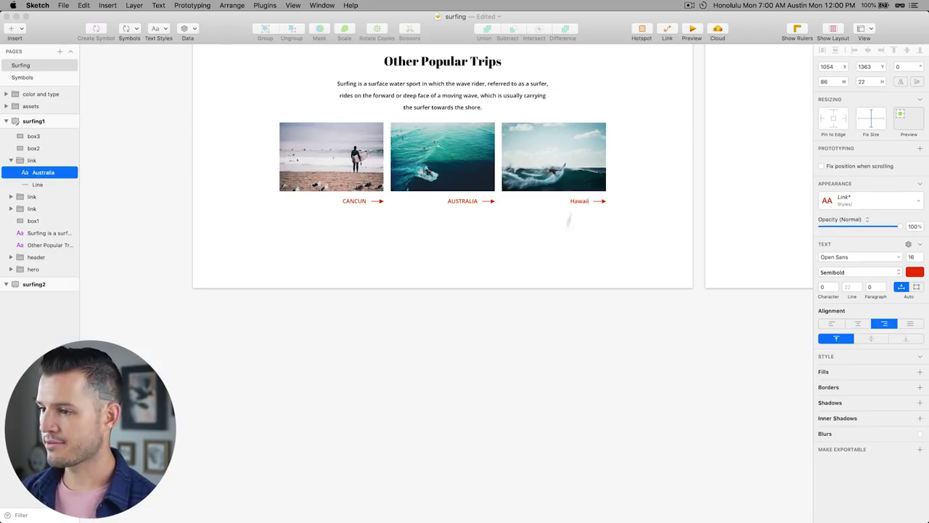
pyautogui.write('ii')
pyautogui.click(557, 253)
pyautogui.scroll(3, 529, 290)
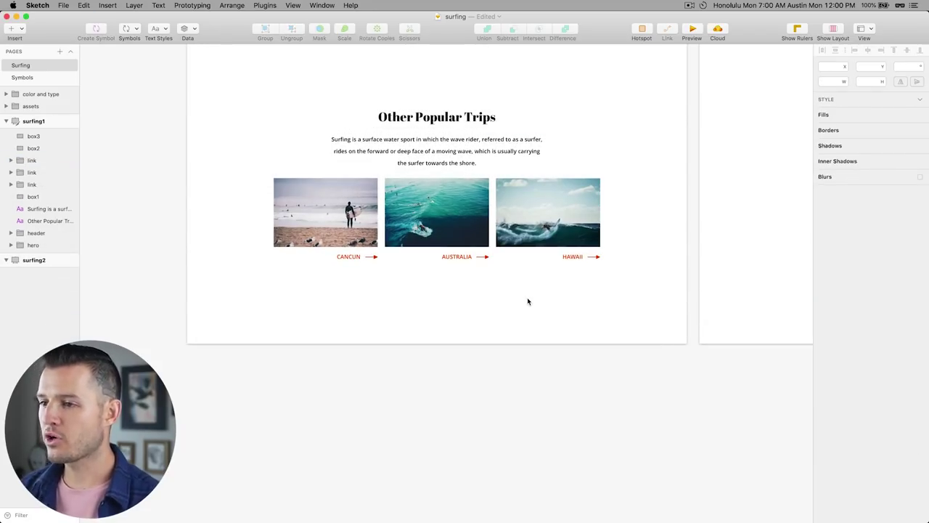
# Group all trip-section layers as 'other trips' and raise the group to y 886 beneath the hero
pyautogui.scroll(3, 581, 289)
pyautogui.scroll(5, 553, 249)
pyautogui.hscroll(-3, 554, 249)
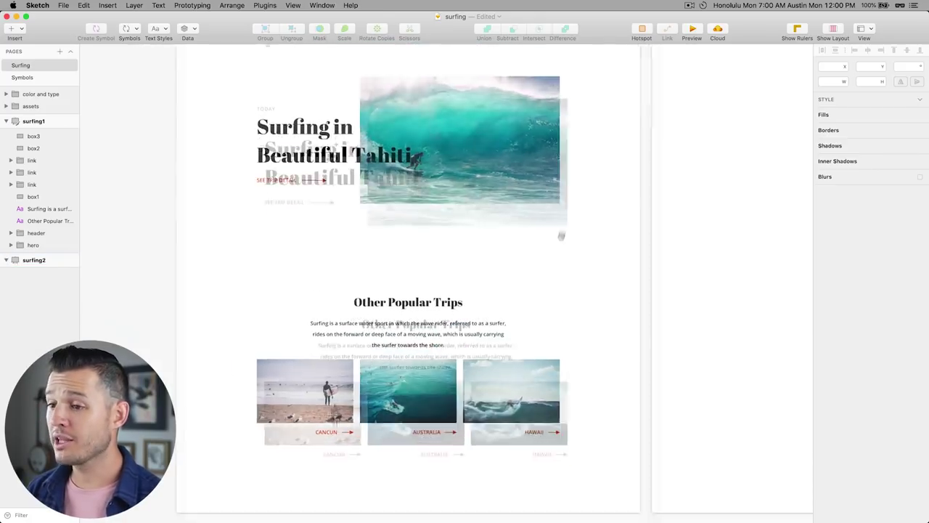
pyautogui.moveTo(244, 436); pyautogui.dragTo(589, 236)
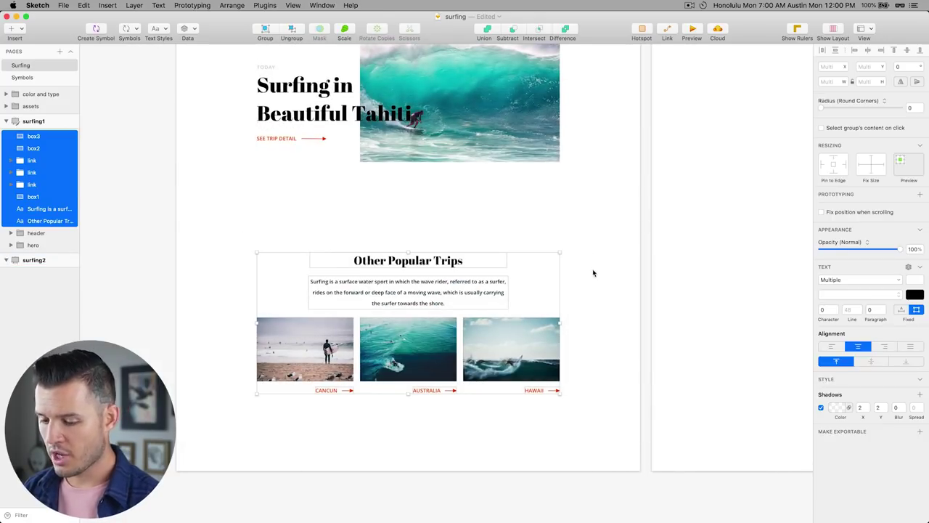
pyautogui.press('super+g')
pyautogui.doubleClick(32, 136)
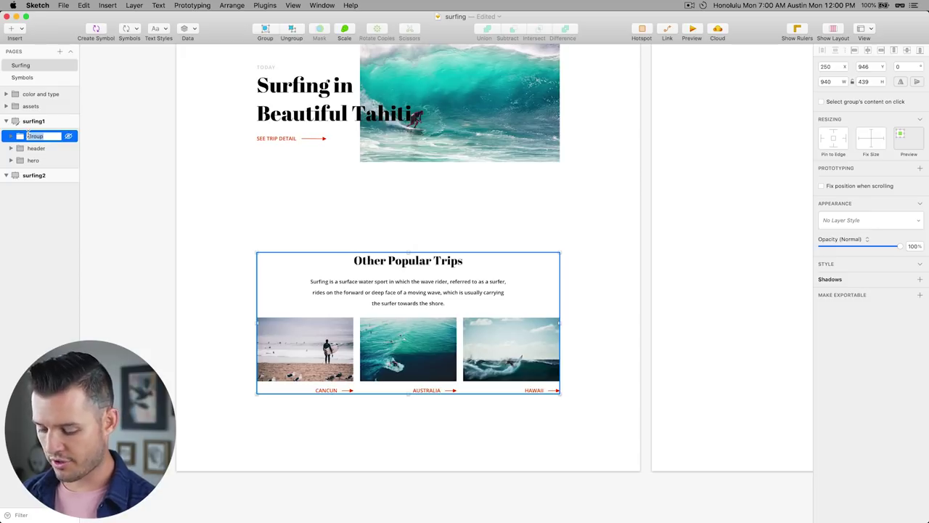
pyautogui.write('other trips')
pyautogui.press('Return')
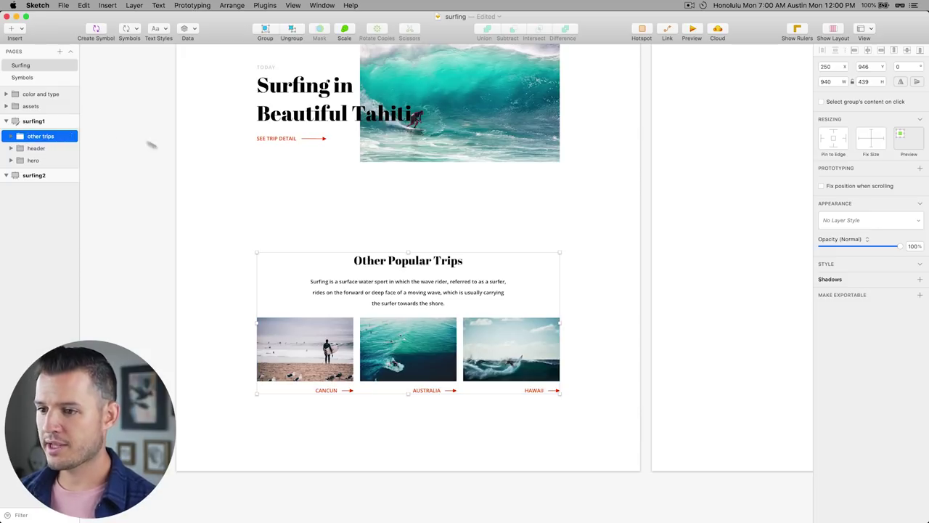
pyautogui.moveTo(423, 263); pyautogui.dragTo(424, 245)
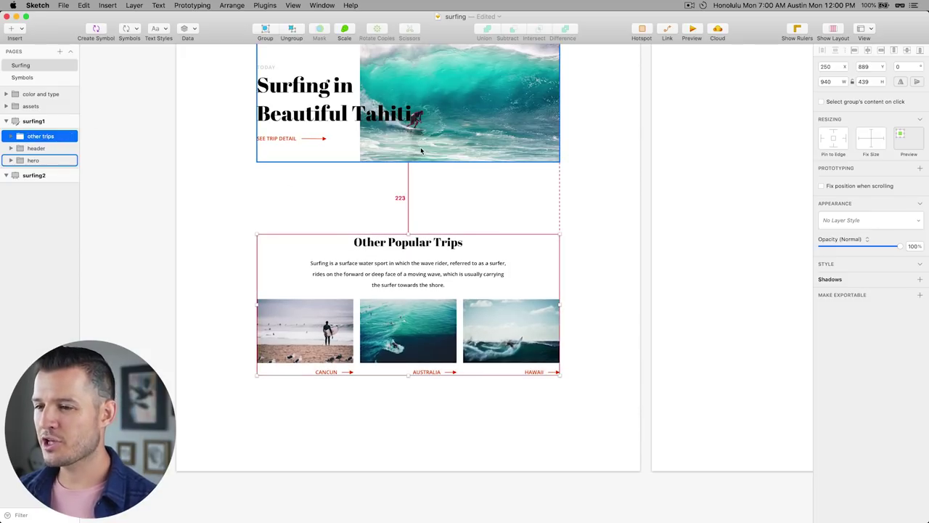
pyautogui.press('Up')
pyautogui.press('Up')
pyautogui.press('Up')
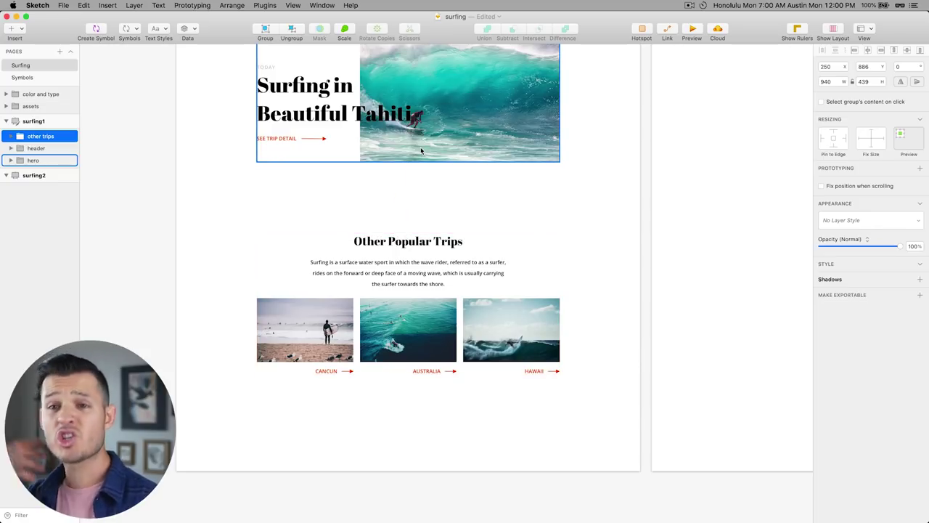
pyautogui.click(631, 202)
pyautogui.scroll(5, 617, 210)
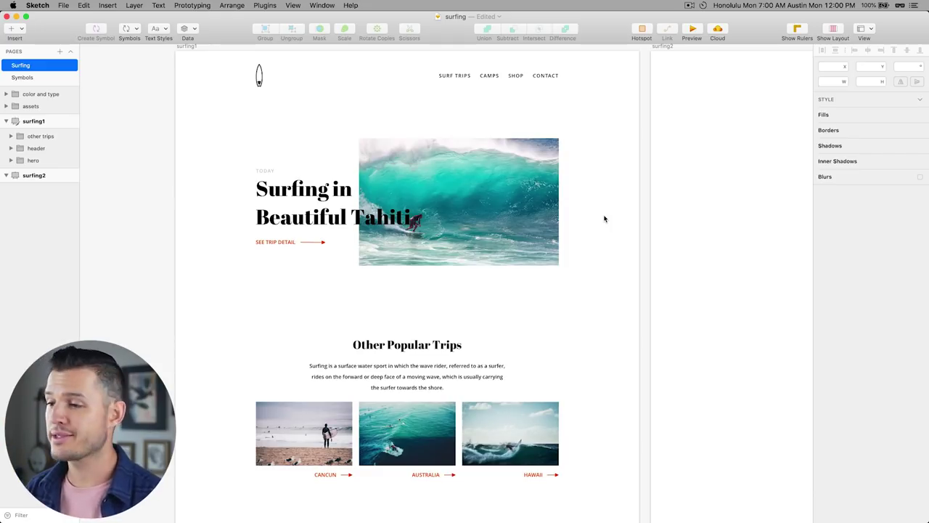
# Paste the social icon group below the Other Popular Trips section and nudge it down slightly
pyautogui.scroll(-5, 599, 222)
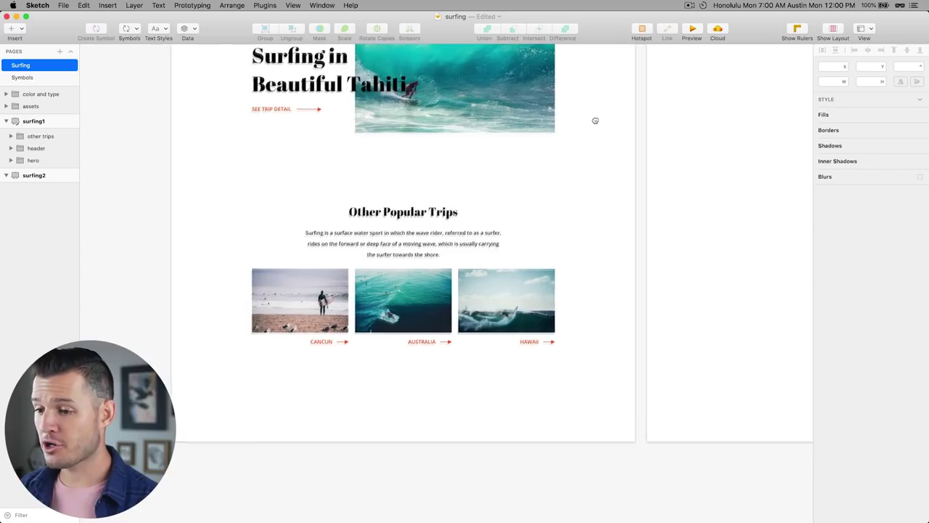
pyautogui.scroll(5, 599, 145)
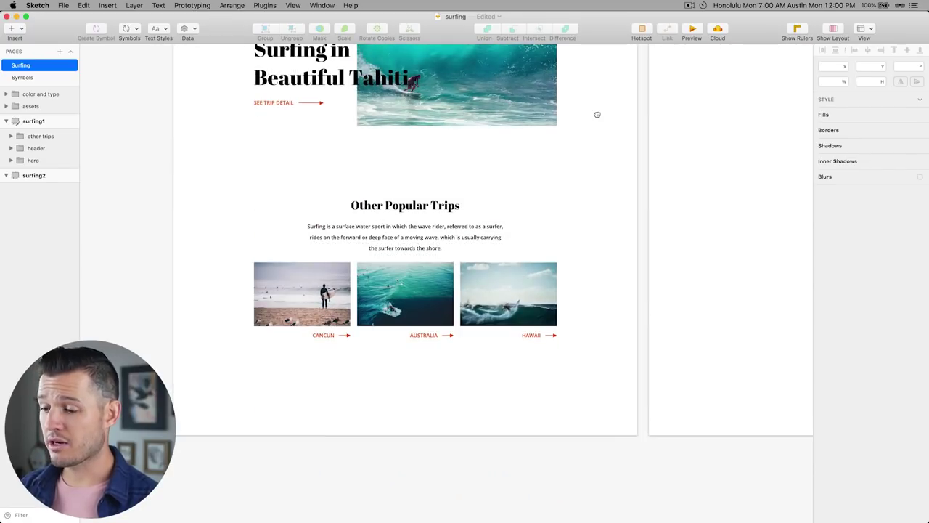
pyautogui.scroll(1, 599, 112)
pyautogui.scroll(-2, 602, 108)
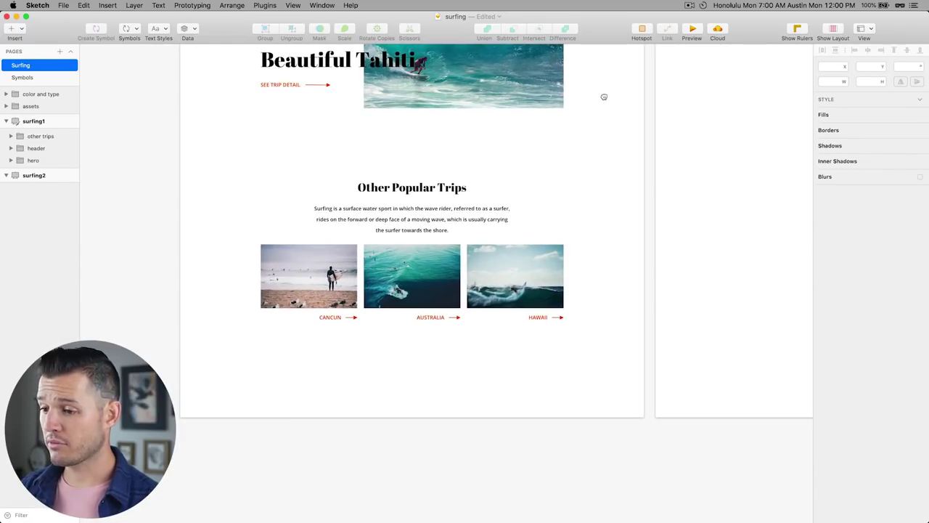
pyautogui.scroll(2, 604, 109)
pyautogui.press('super+v')
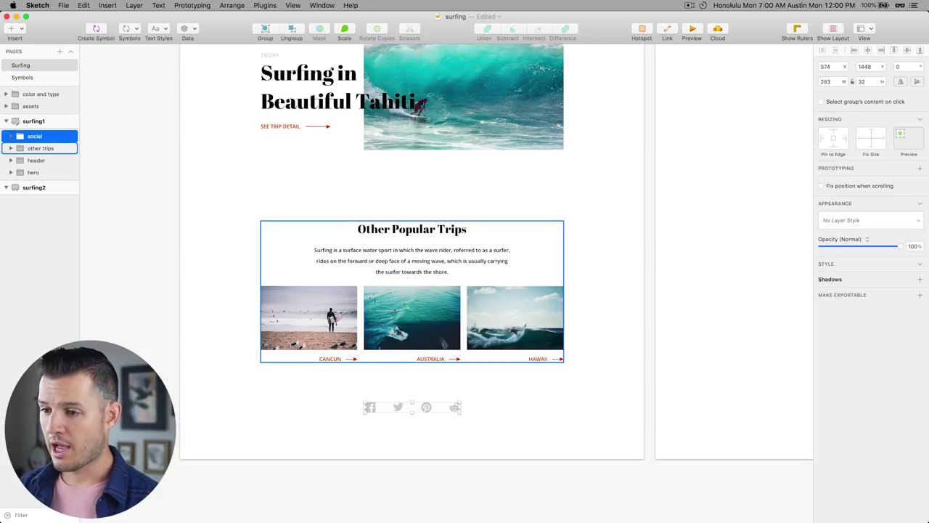
pyautogui.moveTo(426, 408)
pyautogui.mouseDown()
pyautogui.moveTo(427, 424)
pyautogui.moveTo(432, 420)
pyautogui.mouseUp()
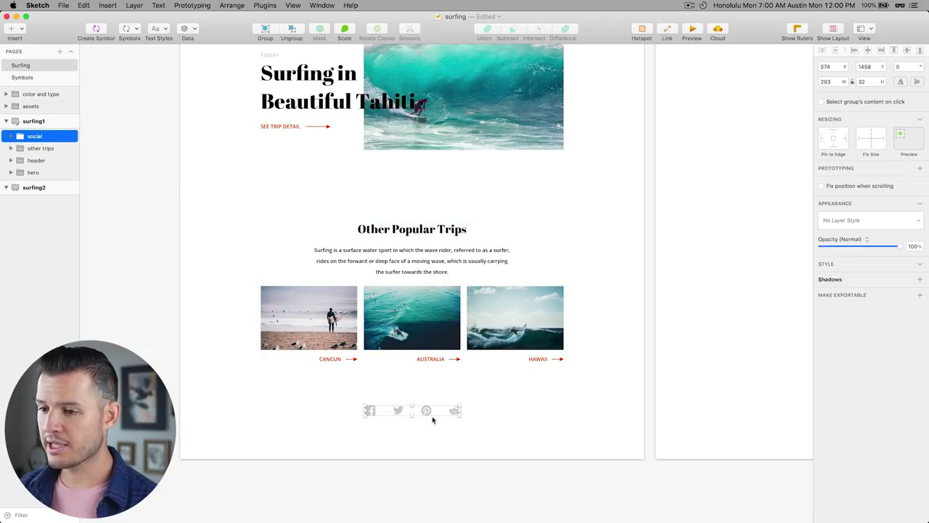
pyautogui.press('Escape')
# Copy the trips paragraph text and paste it beneath the social icons
pyautogui.keyDown('super'); pyautogui.click(414, 247); pyautogui.keyUp('super')
pyautogui.press('Escape')
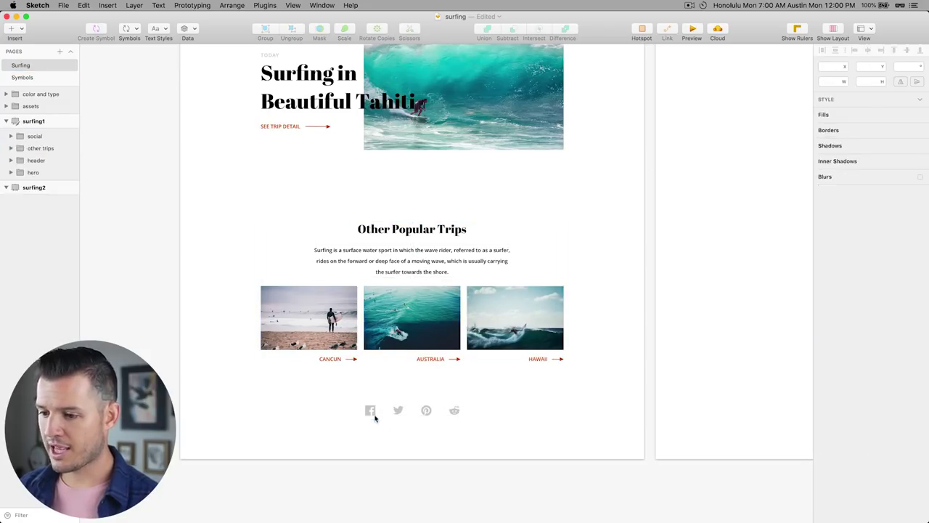
pyautogui.click(374, 418)
pyautogui.rightClick(363, 441)
pyautogui.click(391, 464)
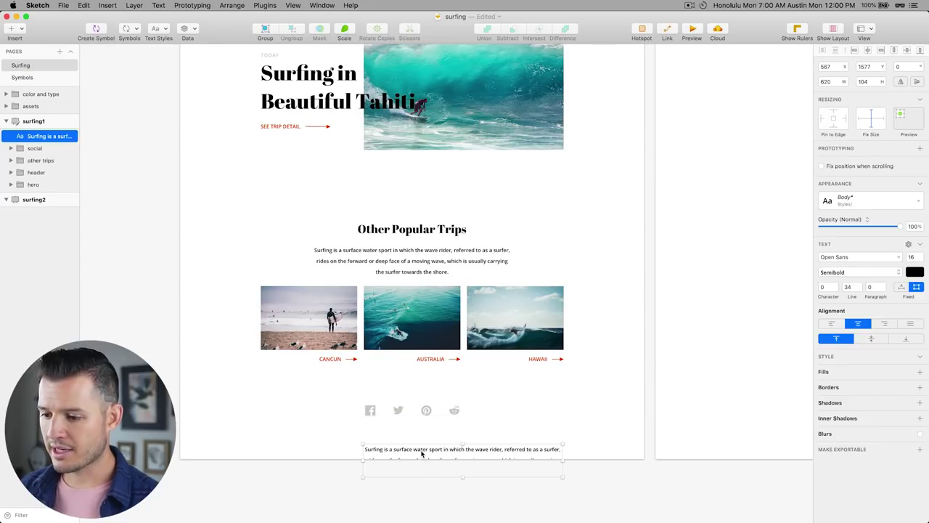
# Retype the pasted text as the footer line 'copyright surf.co 2019'
pyautogui.doubleClick(421, 453)
pyautogui.write('c')
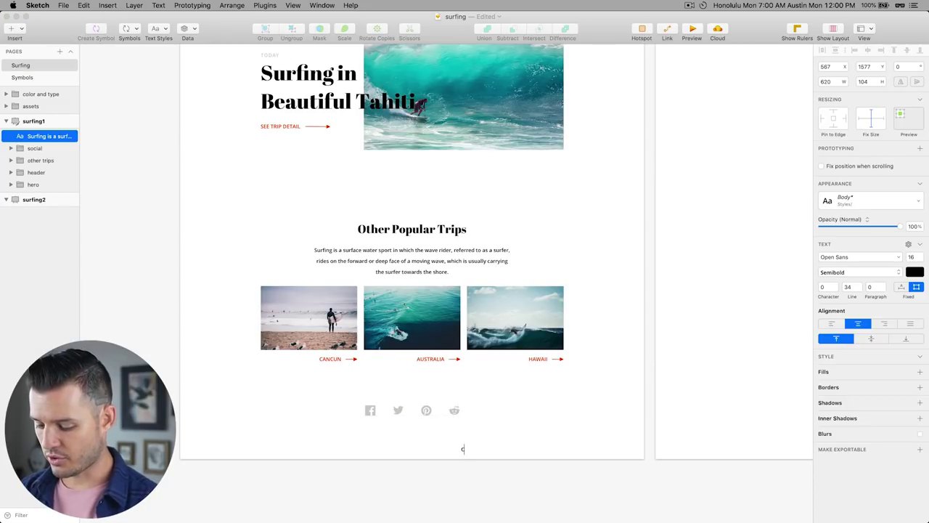
pyautogui.write('opyright')
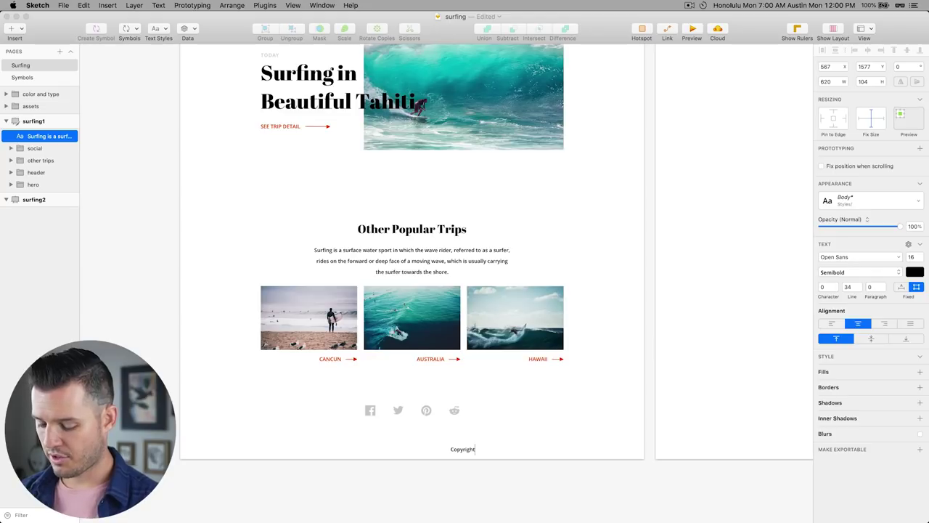
pyautogui.write(' surf')
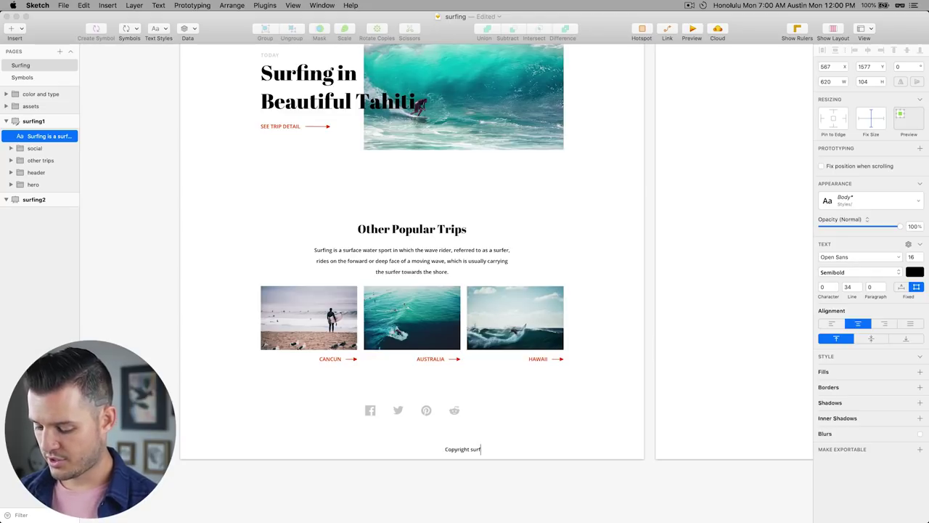
pyautogui.write('.co')
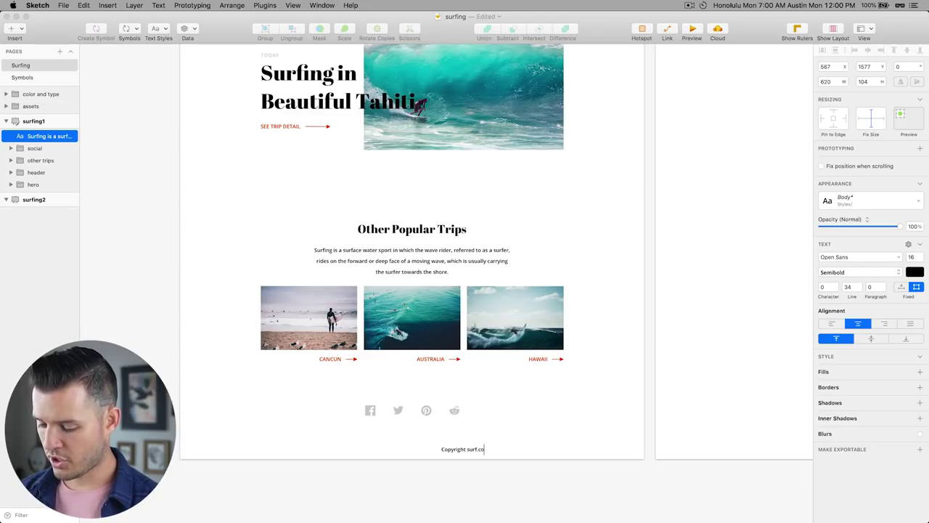
pyautogui.write(' 2019')
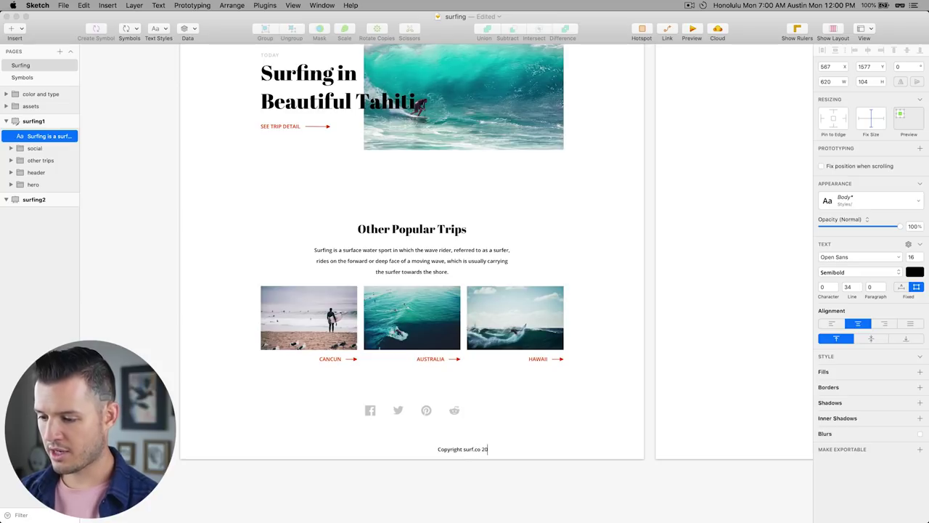
pyautogui.click(490, 480)
pyautogui.scroll(-3, 523, 290)
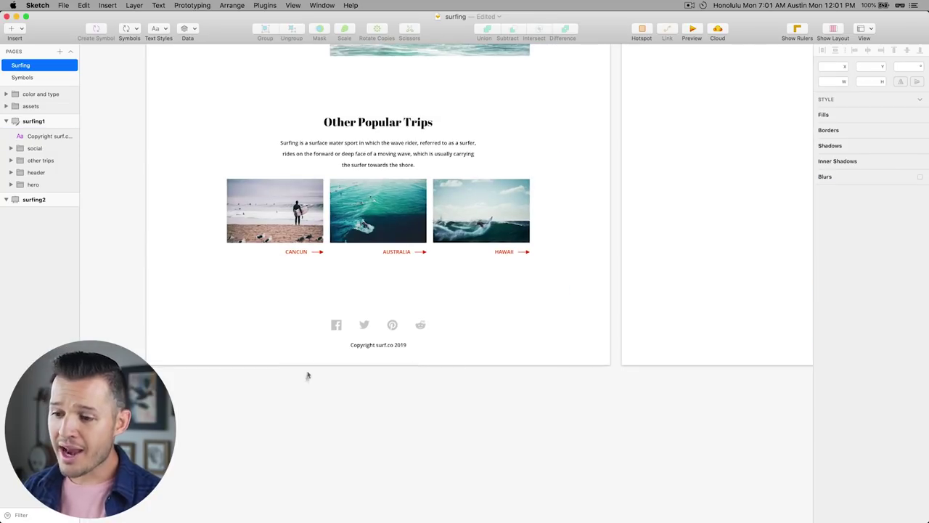
pyautogui.scroll(5, 573, 378)
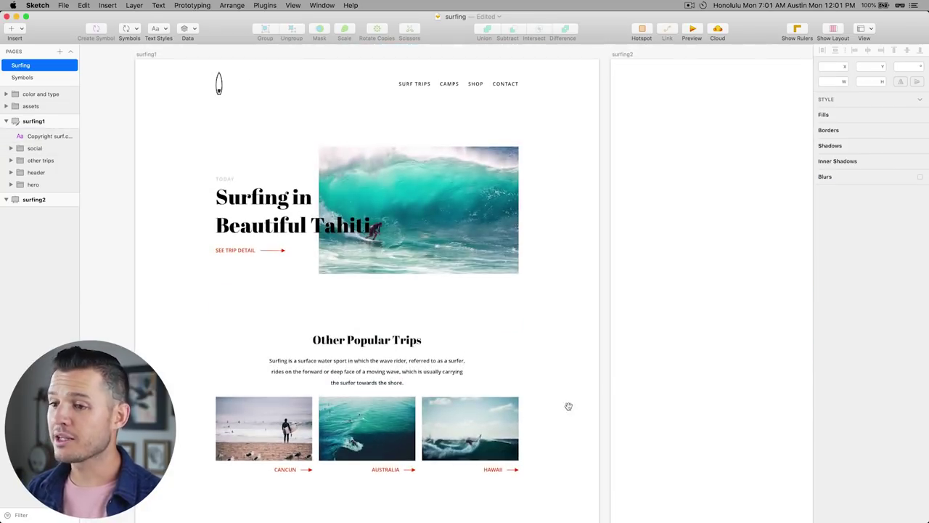
pyautogui.press('super+minus')
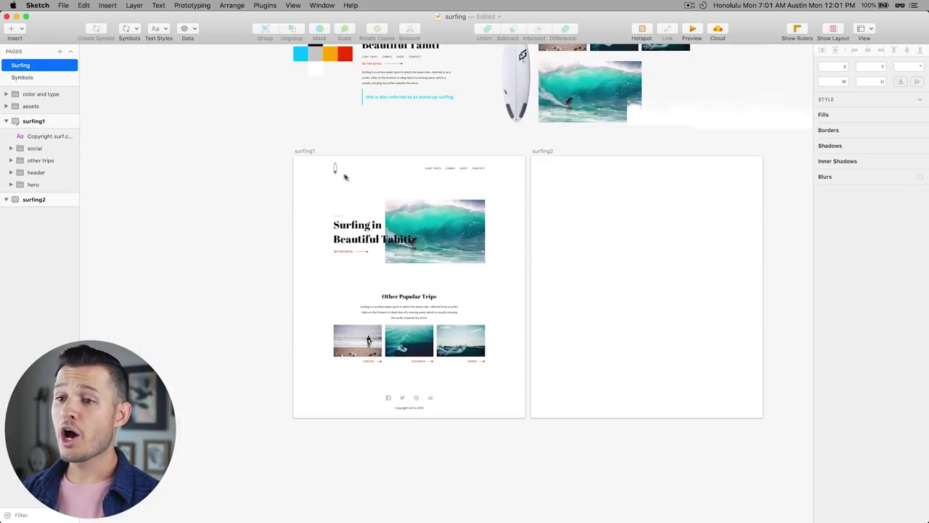
pyautogui.moveTo(271, 137); pyautogui.dragTo(549, 447)
pyautogui.hscroll(2, 566, 435)
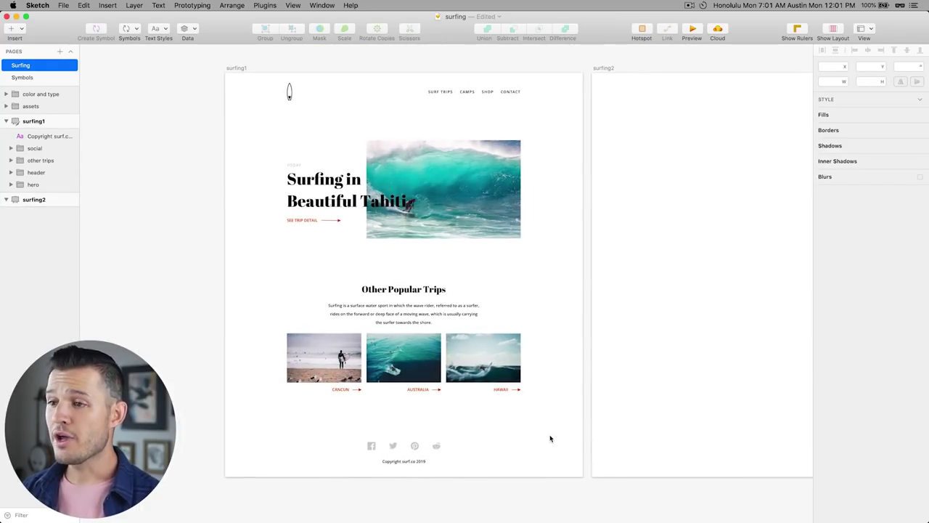